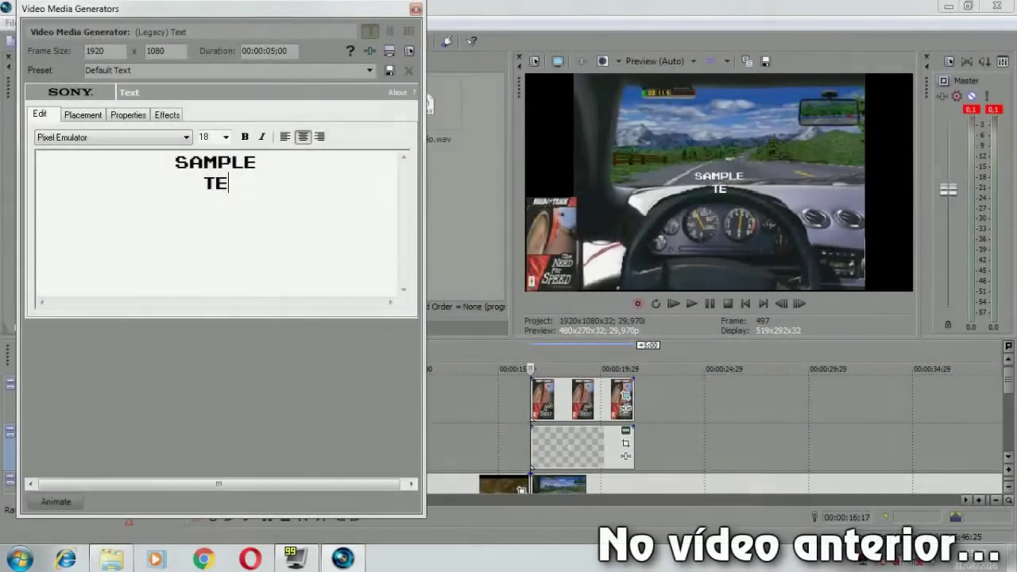
- Replace the sample text with left-aligned lines: ROAD & TRACK PRESENTS:, THE NEED FOR SPEED, 3DO, ELECTRONIC ARTS CANADA, ELECTRONIC ARTS, 1994
key("BackSpace")
key("BackSpace")
key("BackSpace")
left_click(286, 137)
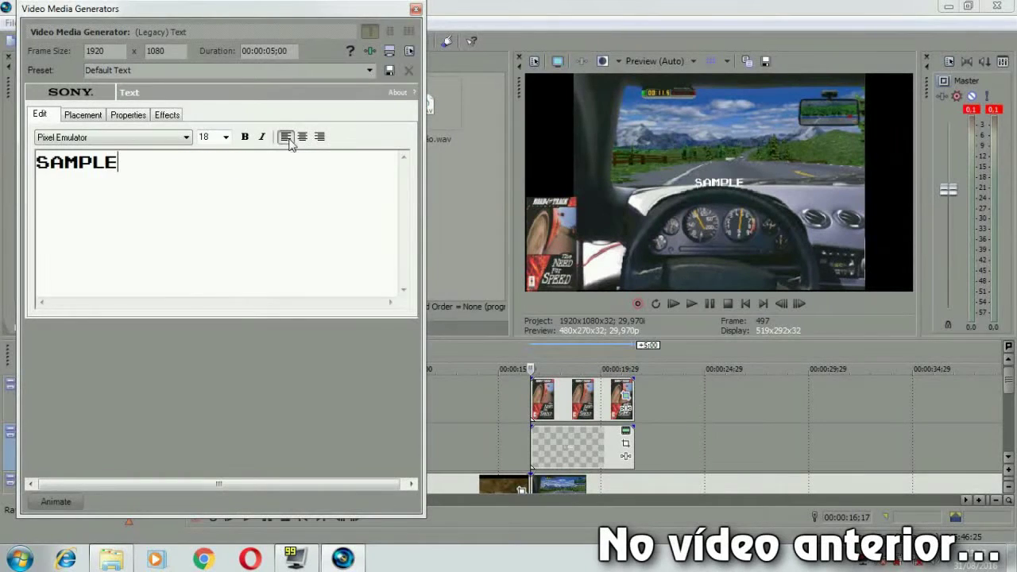
key("BackSpace")
key("BackSpace")
key("BackSpace")
key("BackSpace")
key("BackSpace")
key("BackSpace")
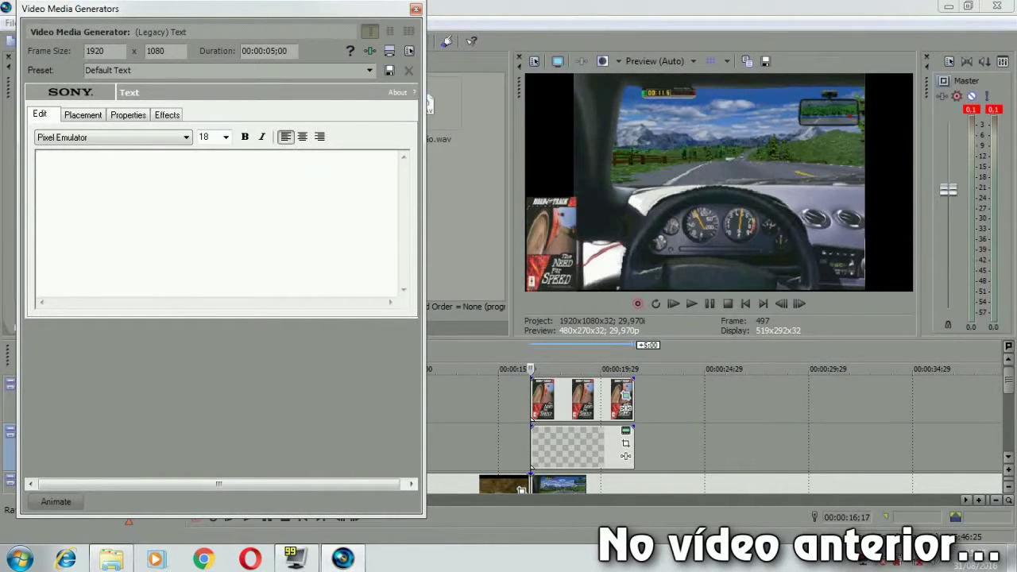
type("ROAD & TRACK PRESENTS:")
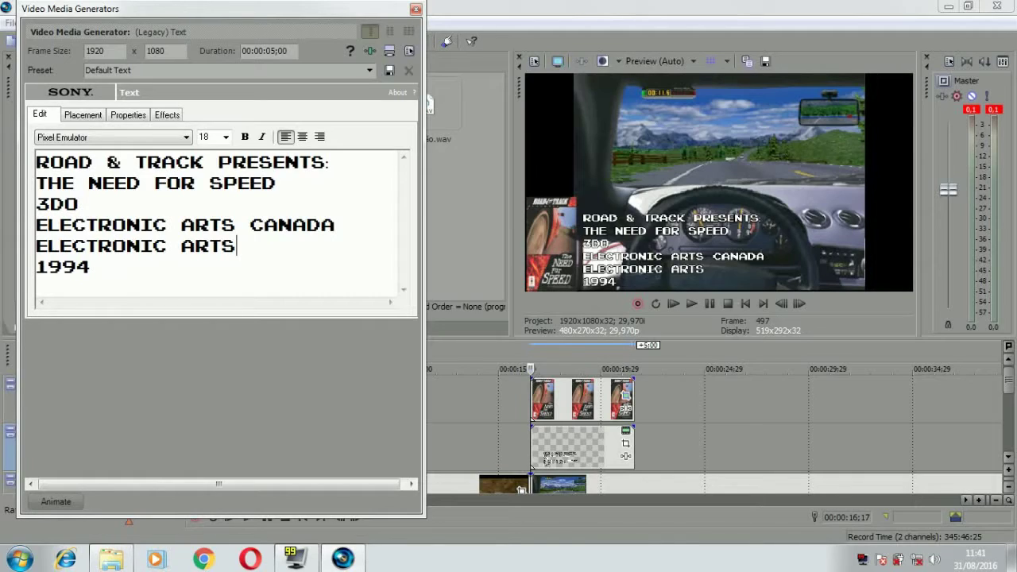
- Enable the black outline and shadow effects for the text and close the text generator
left_click(92, 116)
left_click(137, 116)
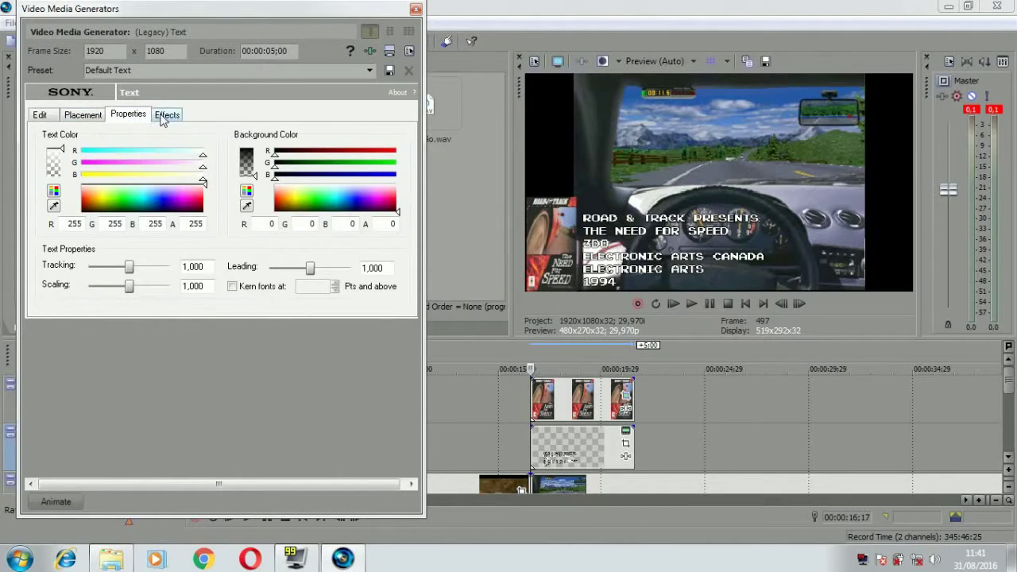
left_click(165, 114)
left_click(46, 149)
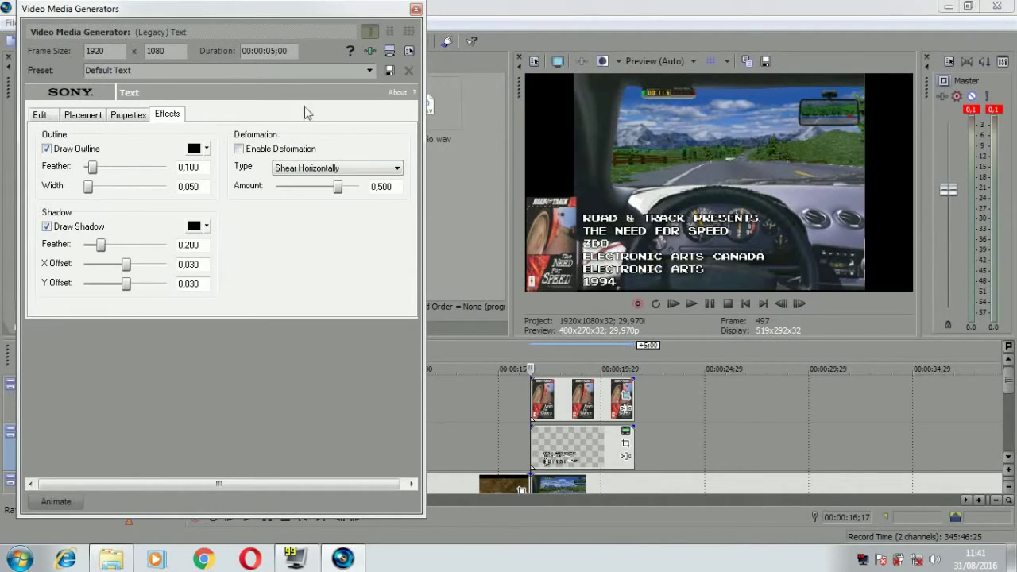
left_click(415, 10)
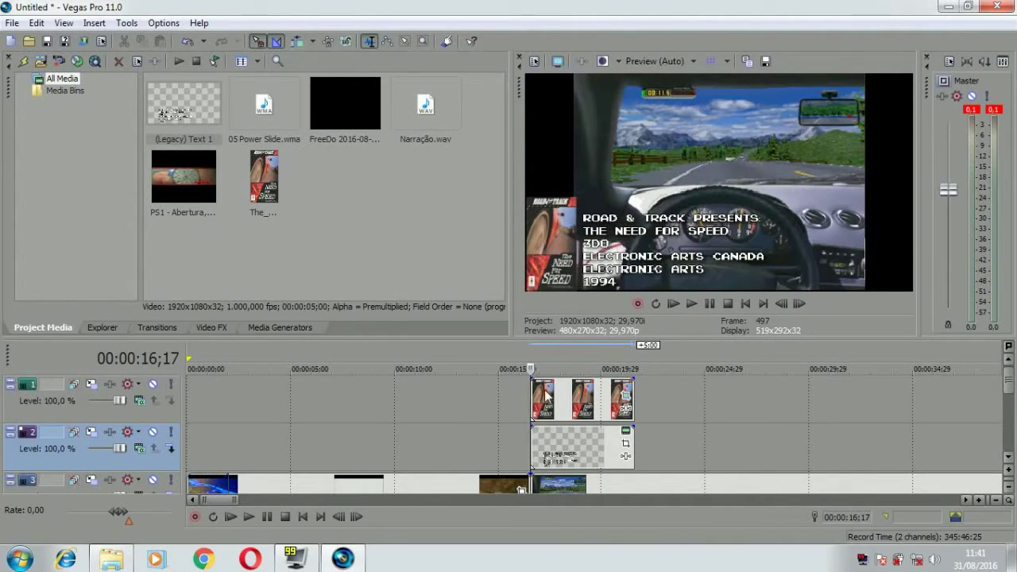
- Preview the video from 00:00:15;25, just before the cover image and text events begin
left_click(516, 487)
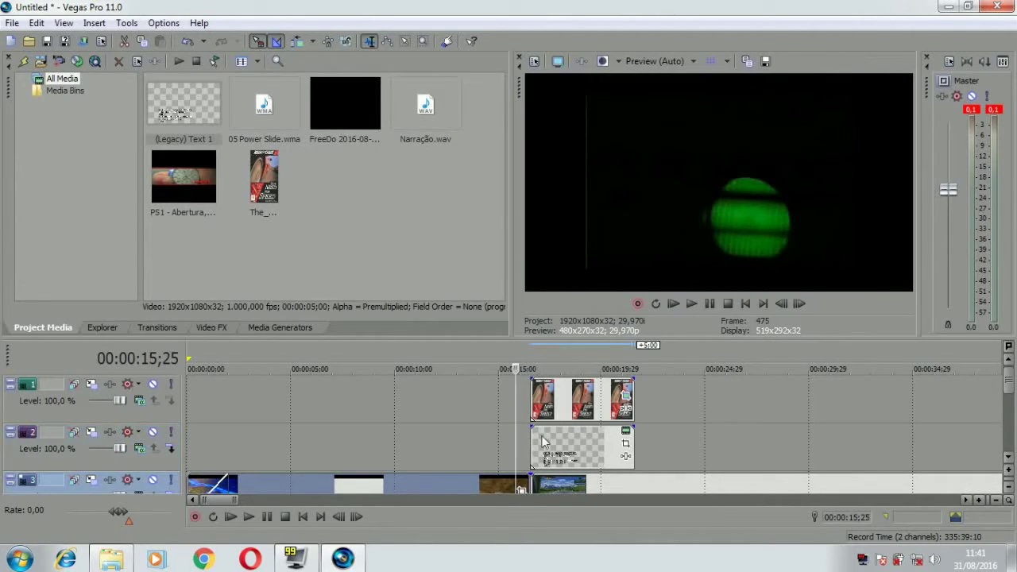
left_click(692, 304)
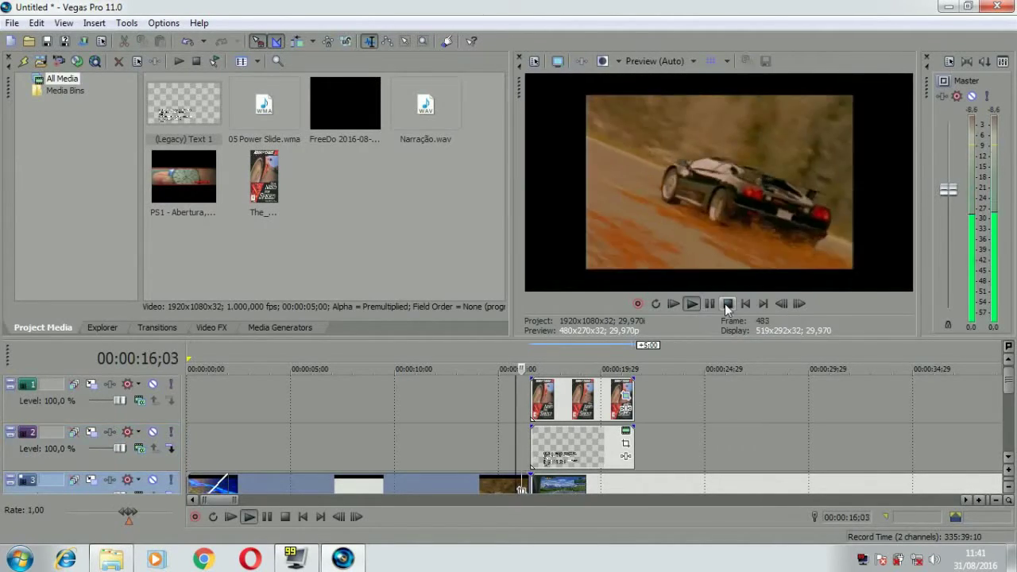
left_click(727, 304)
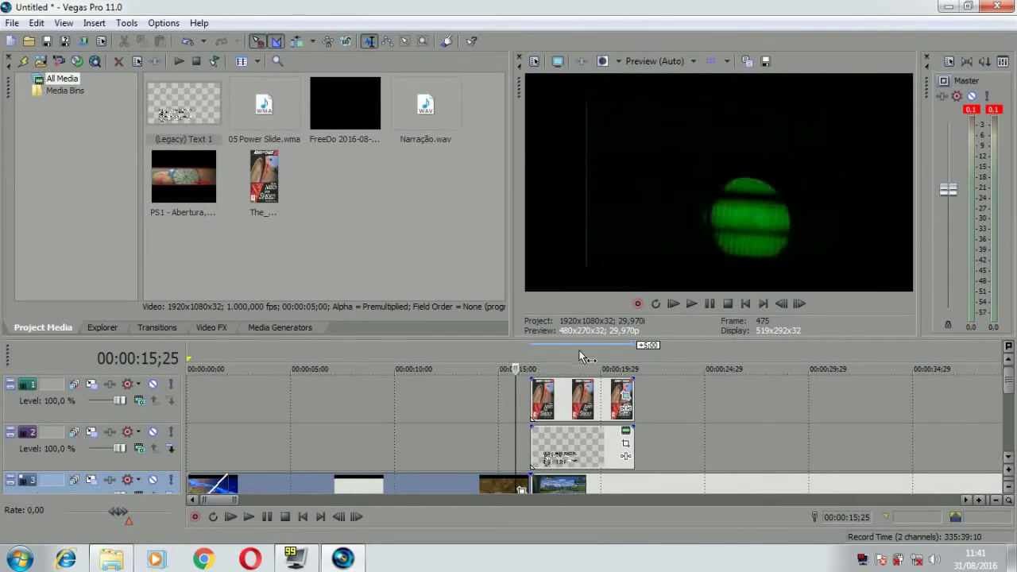
- Add a fade-in of about one second to the cover image event on track 1 and choose its fade curve
left_click(535, 391)
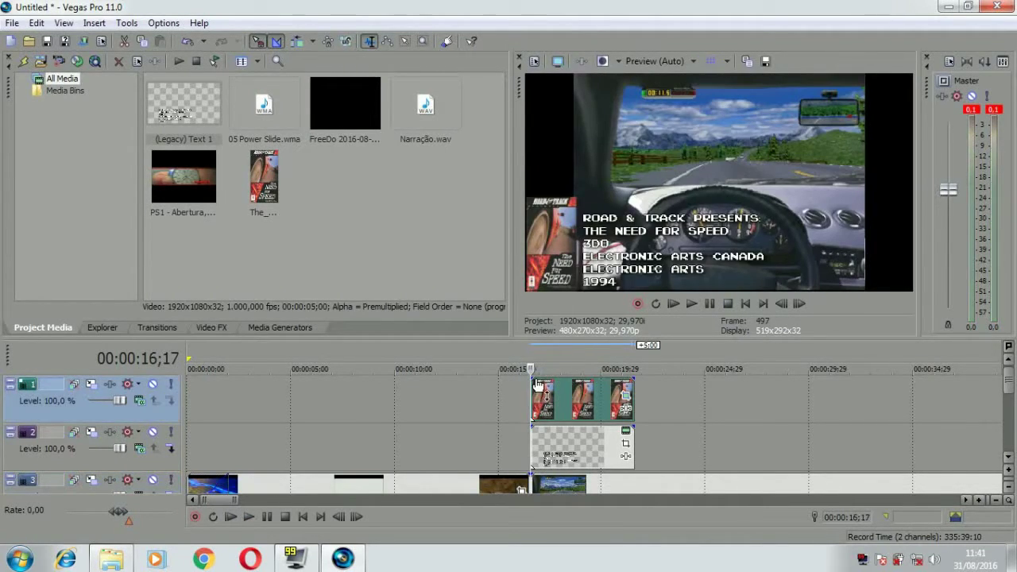
left_click_drag(531, 377, 551, 381)
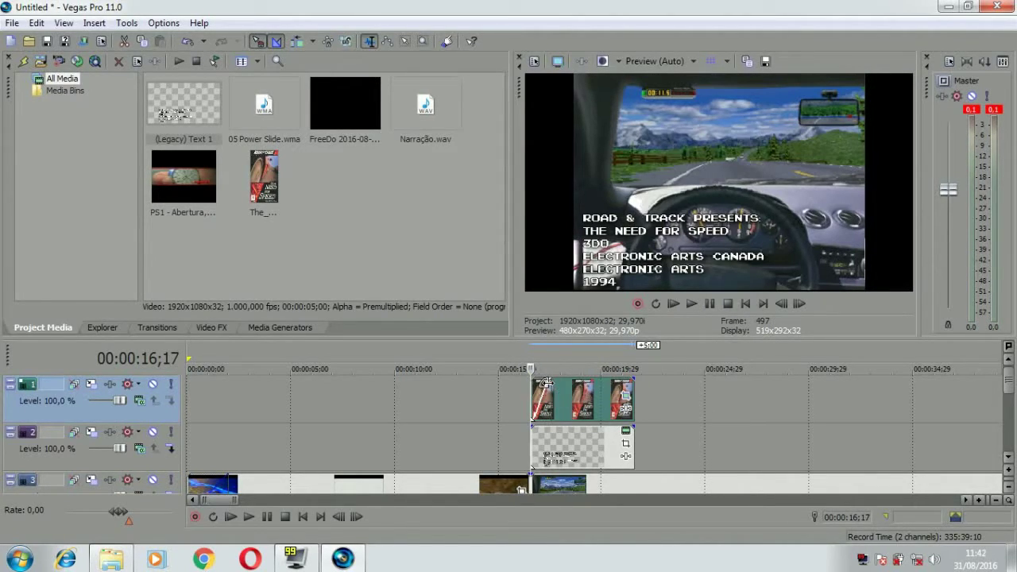
right_click(550, 383)
left_click(581, 417)
- Add a matching fade-in of about one second to the text event on track 2 and choose its fade curve
left_click_drag(529, 426, 549, 430)
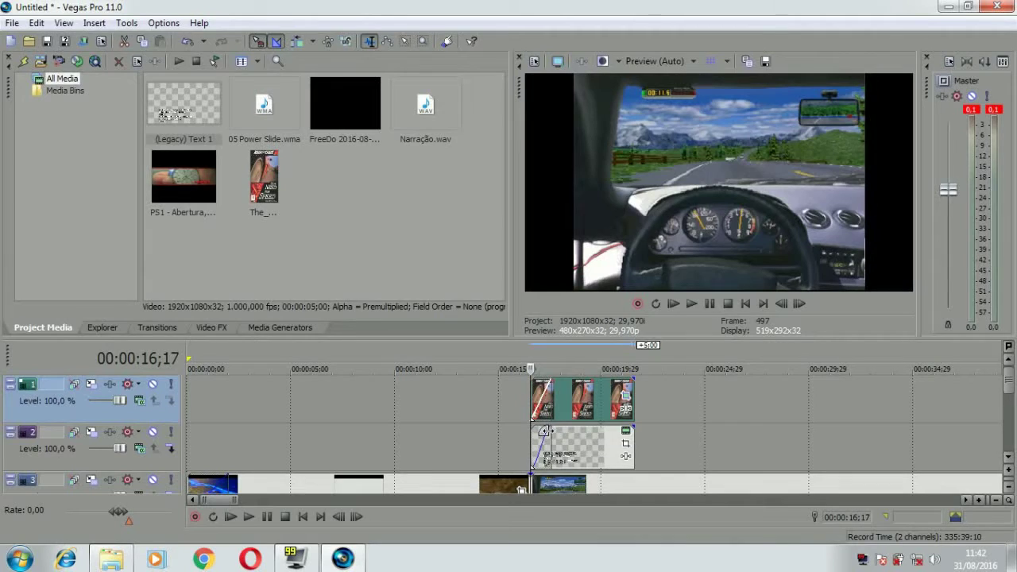
right_click(549, 432)
left_click(580, 350)
- Extend the cover image and text events to end at about 00:00:24;27, and play back the result
left_click_drag(634, 407, 702, 402)
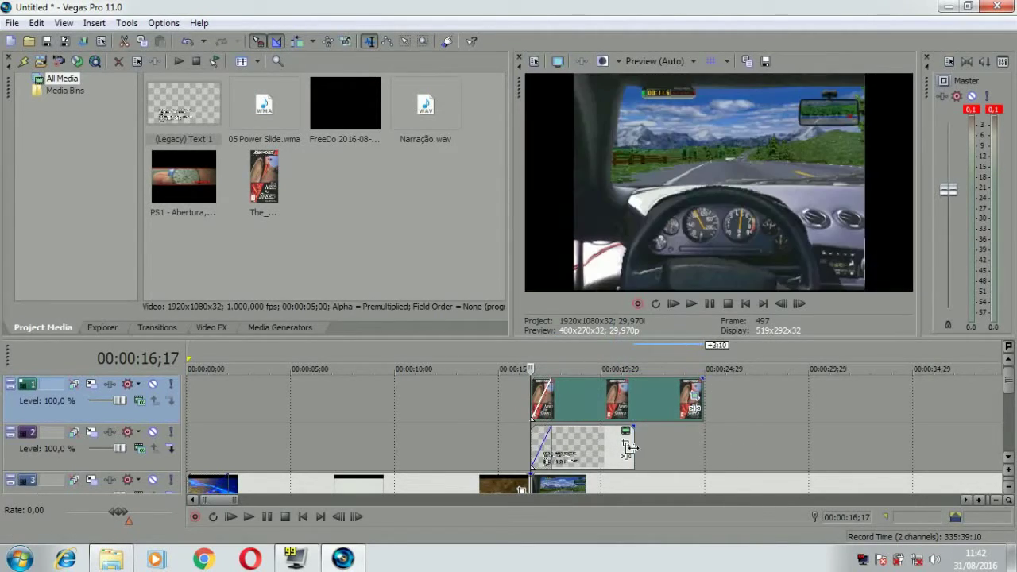
left_click_drag(628, 447, 697, 435)
left_click(691, 303)
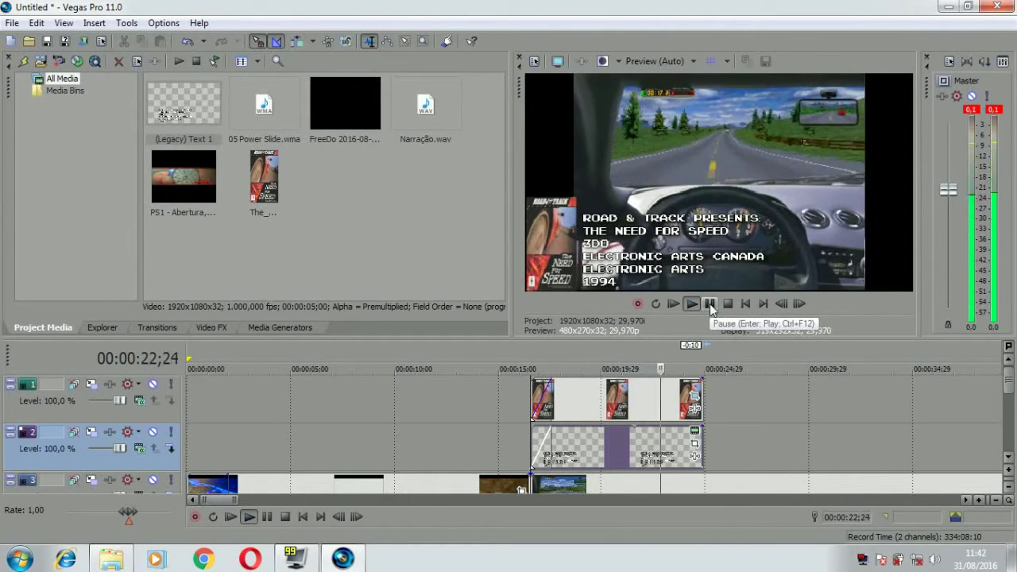
left_click(728, 304)
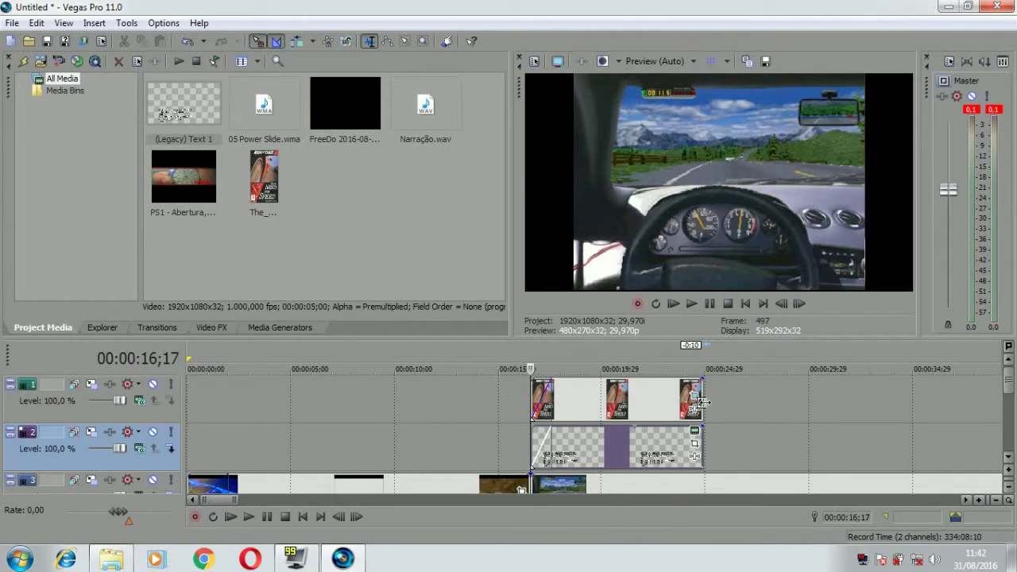
- Check the start and end times of the cover image event on the timeline
left_click(703, 403)
left_click(531, 400)
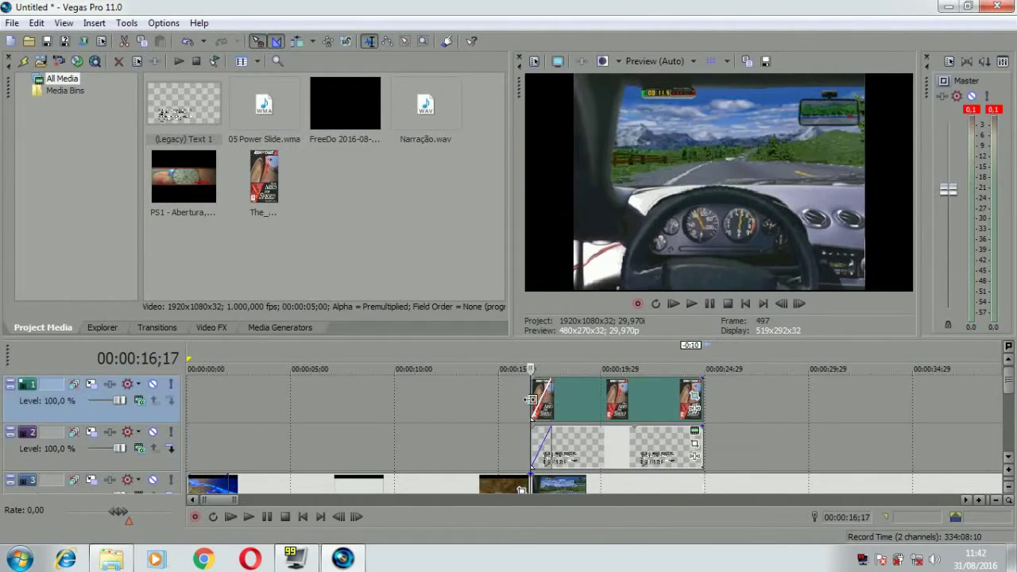
left_click(694, 395)
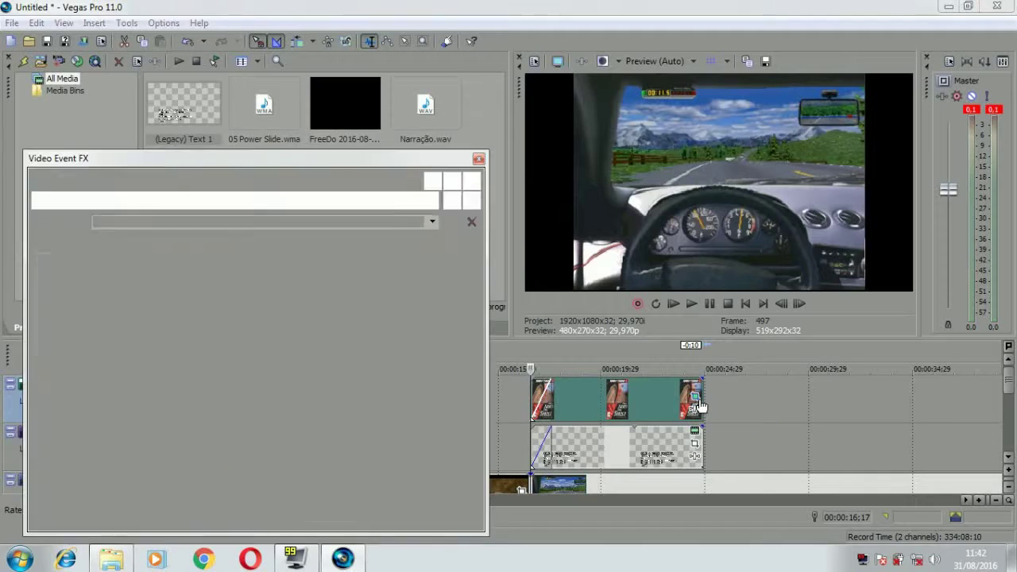
left_click(479, 161)
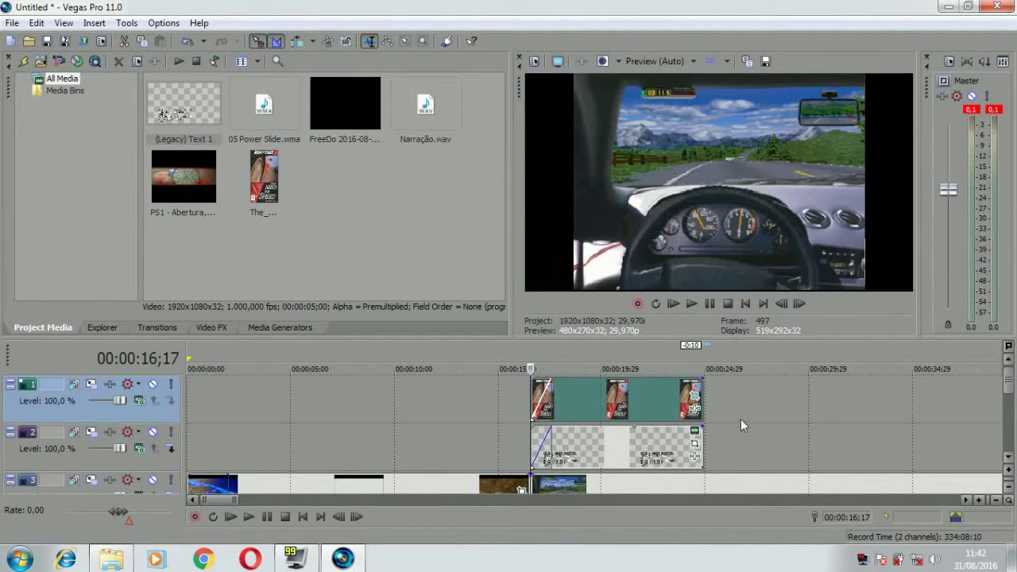
left_click(702, 399)
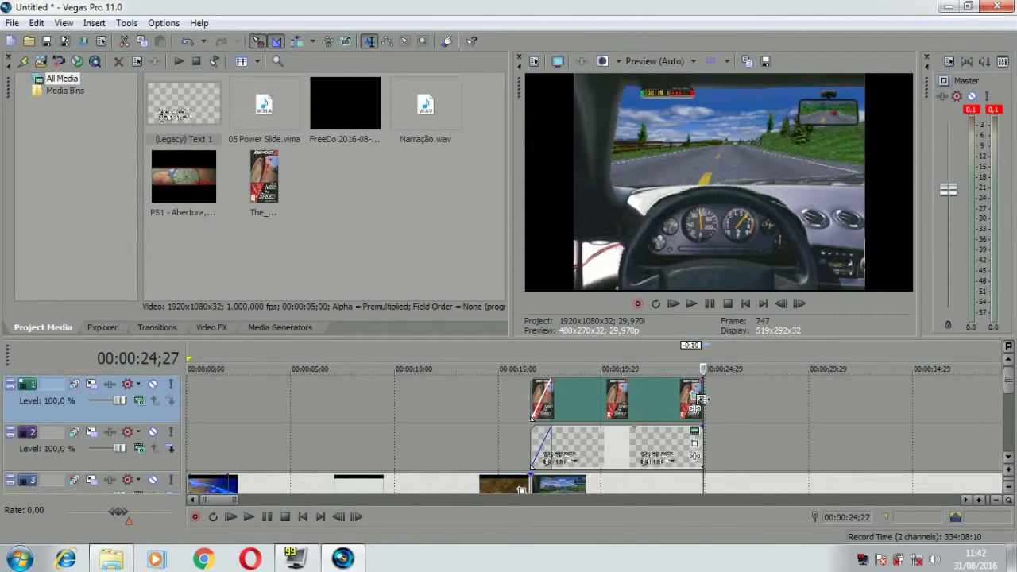
left_click(531, 405)
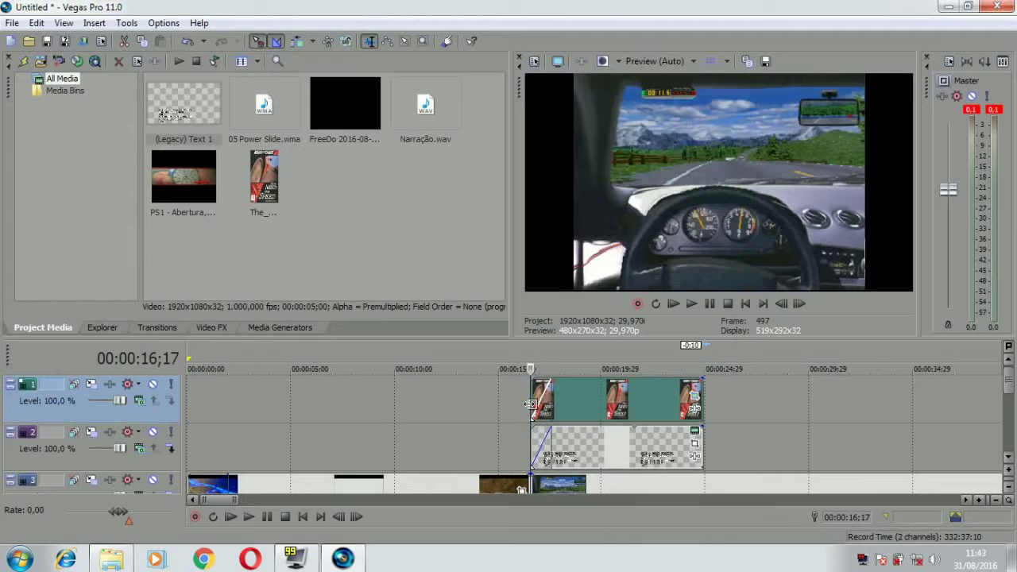
- Trim the ends of the cover image and text events to 00:00:24;17
left_click(698, 400)
key("Left")
key("Left")
key("Left")
key("Left")
key("Left")
key("Left")
key("Left")
key("Left")
key("Left")
left_click_drag(698, 400, 696, 401)
left_click_drag(703, 443, 696, 443)
- Add a 00:00:01;00 fade-out to the cover image event and choose its fade curve
left_click_drag(696, 381, 678, 380)
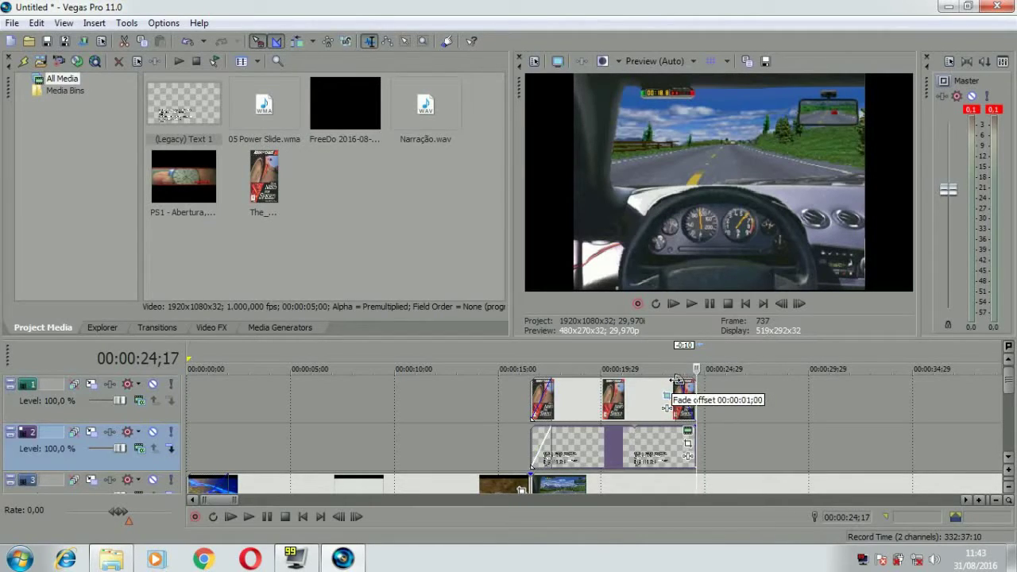
right_click(679, 382)
left_click(709, 418)
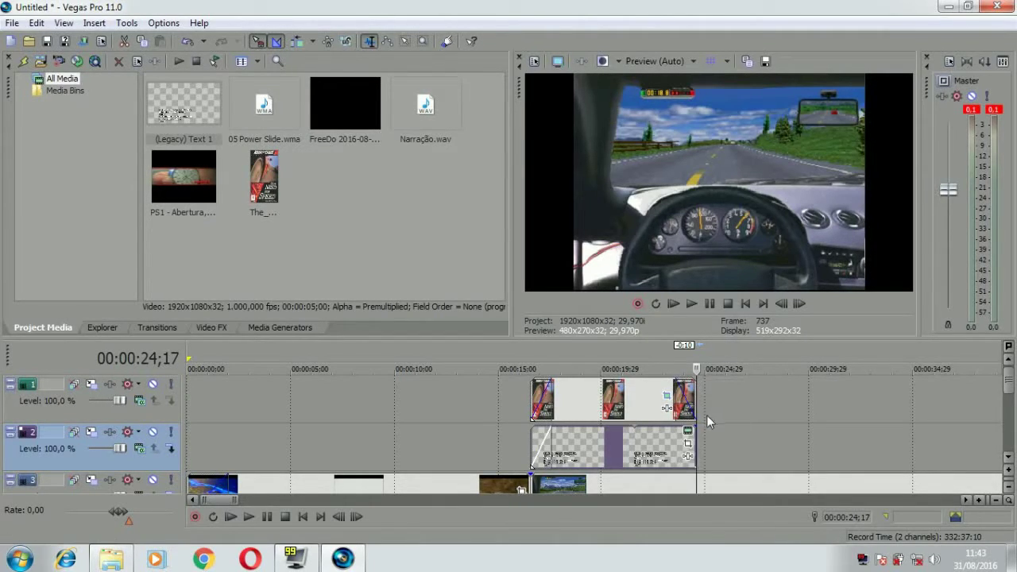
- Add a matching fade-out of about one second to the text event and choose its fade curve
left_click_drag(701, 426, 678, 429)
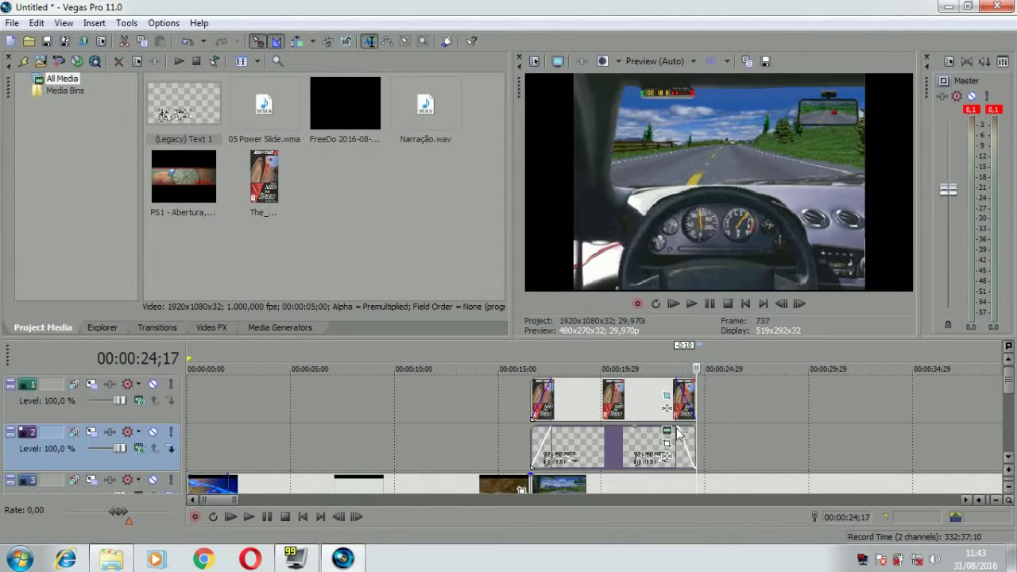
right_click(678, 429)
left_click(700, 346)
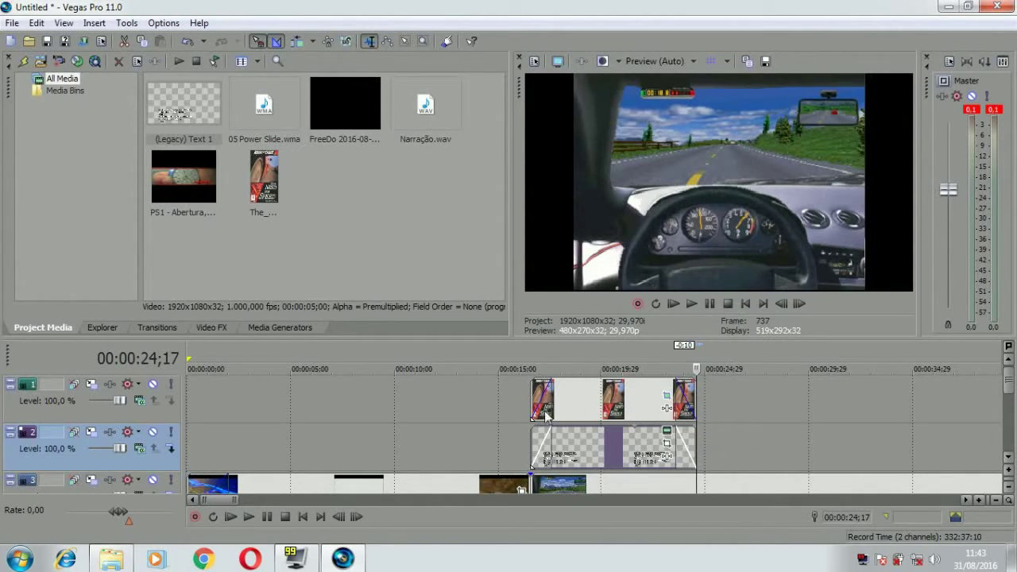
- Play back the cover and text sequence from 00:00:14;21 and pause at 00:00:28;13
left_click(491, 483)
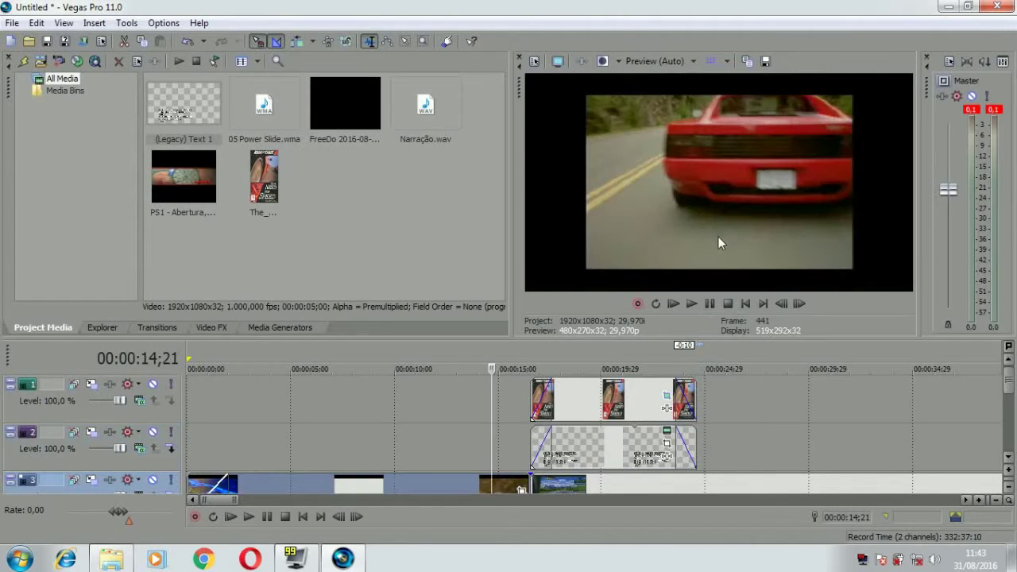
left_click(692, 304)
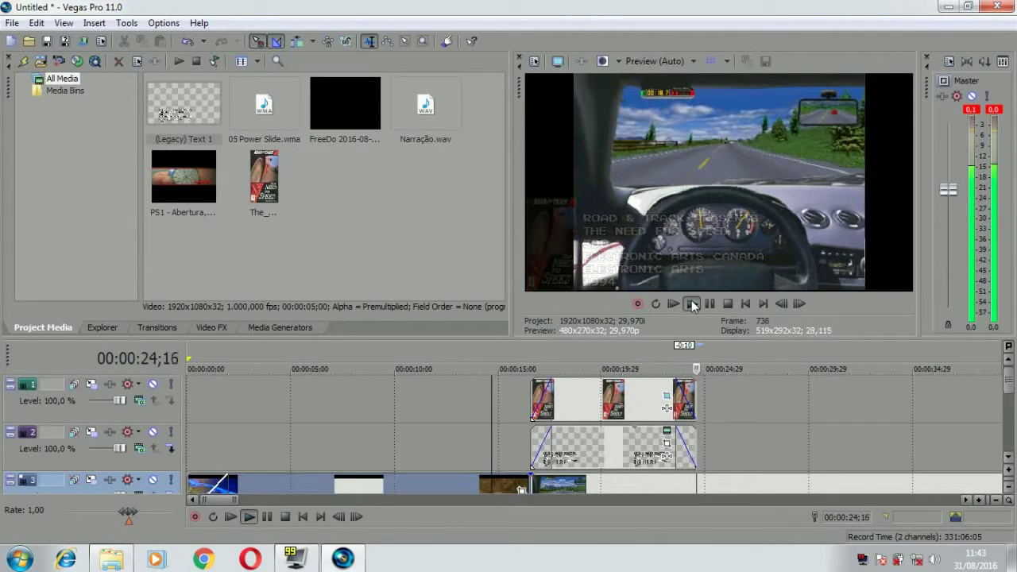
scroll(1008, 460, "down", 2)
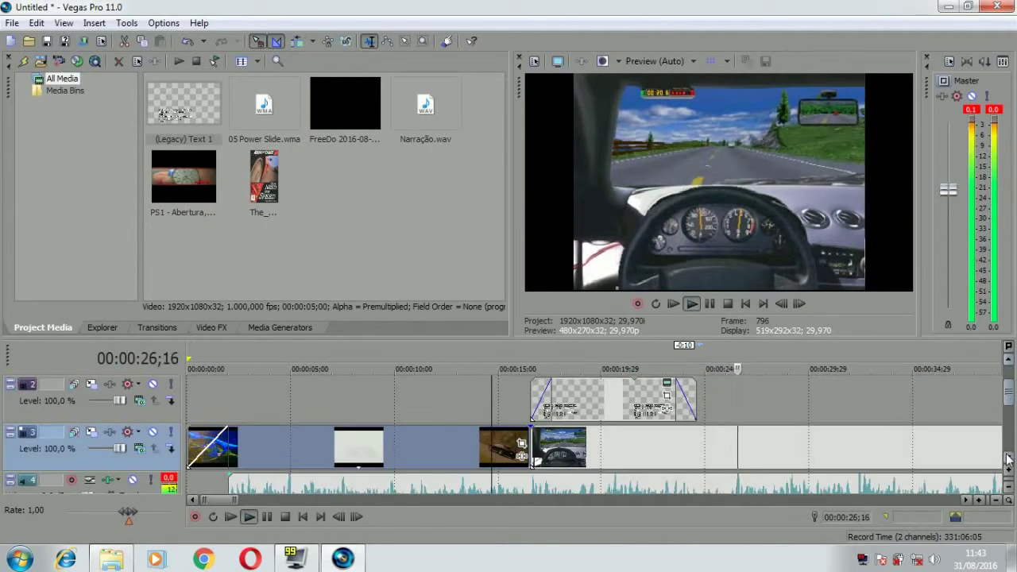
left_click(709, 303)
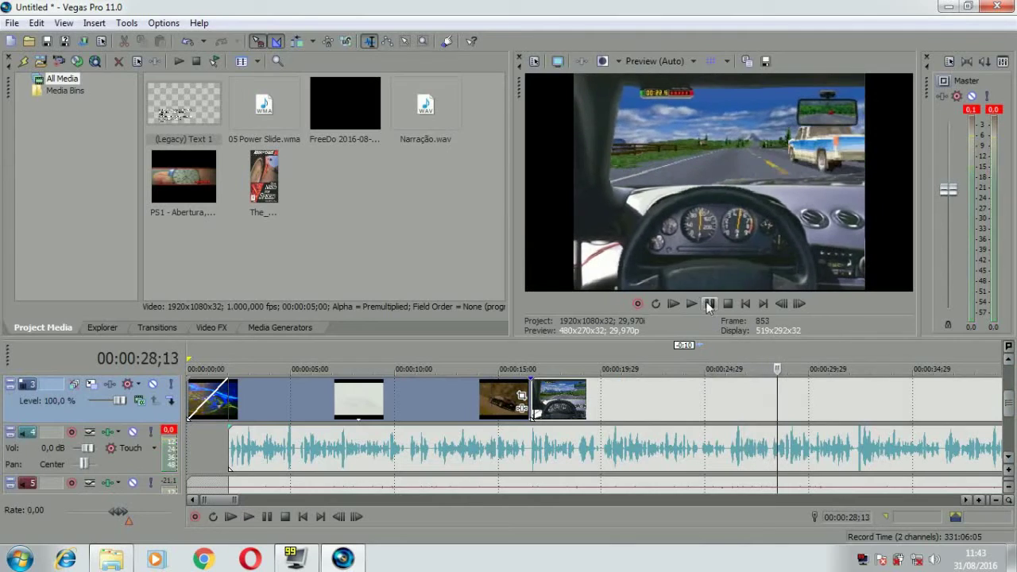
- Enlarge audio track 5, lower its volume envelope slightly after the opening ramp, and restore the track height
scroll(757, 407, "down", 2)
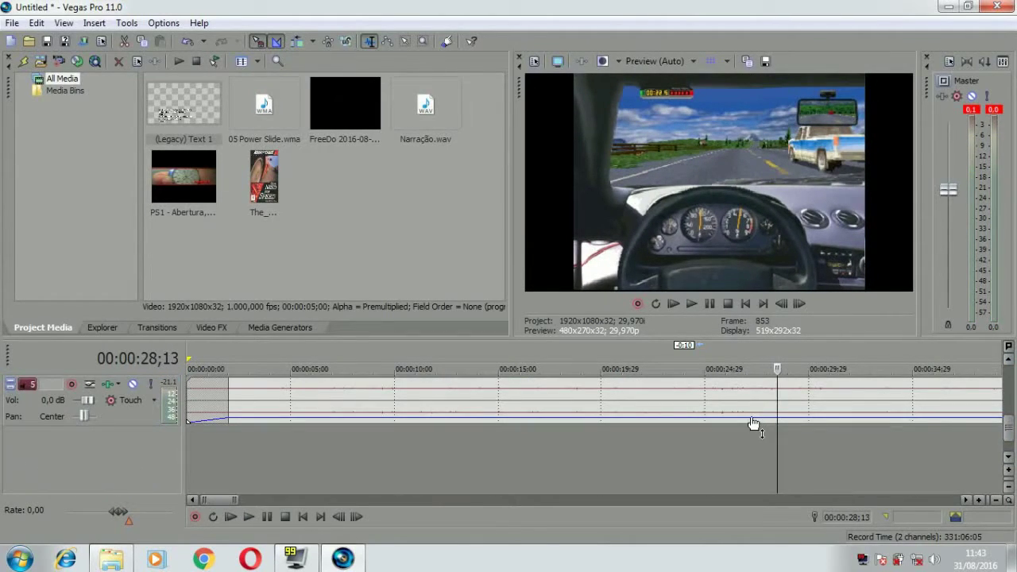
left_click(9, 384)
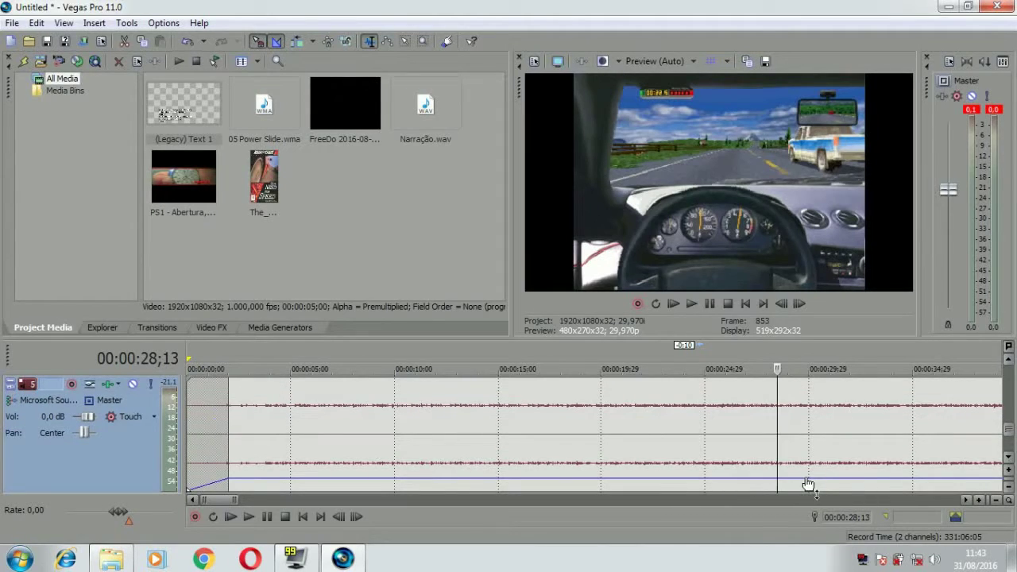
left_click_drag(809, 484, 807, 484)
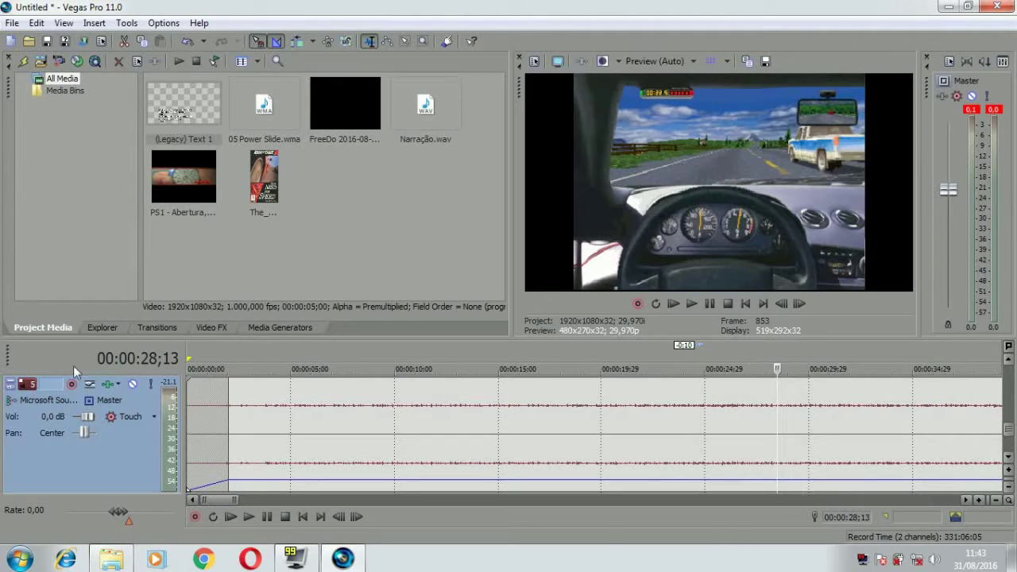
left_click(10, 385)
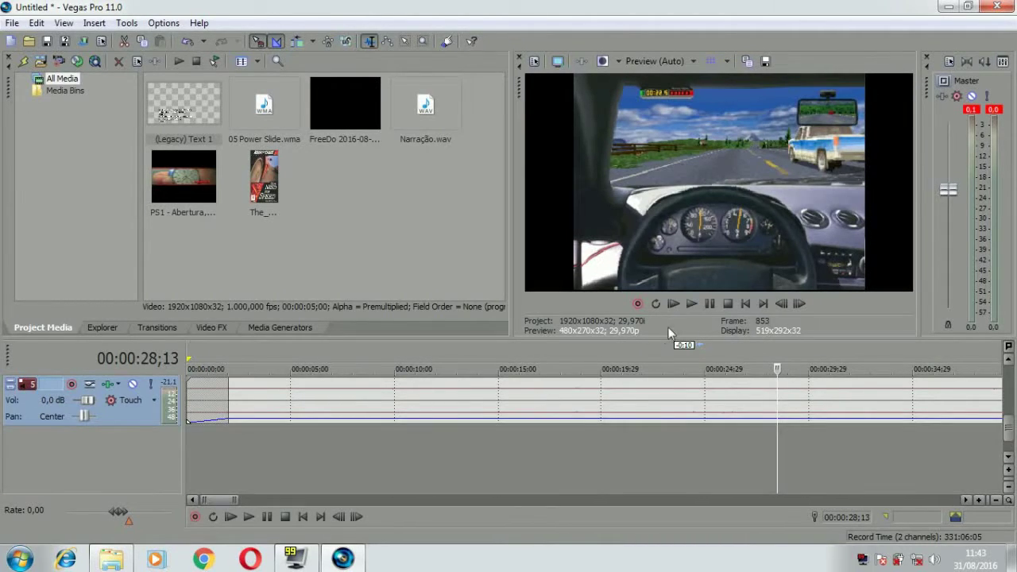
- Play back the video from 00:00:28;13 twice to check the adjusted audio level
left_click(693, 304)
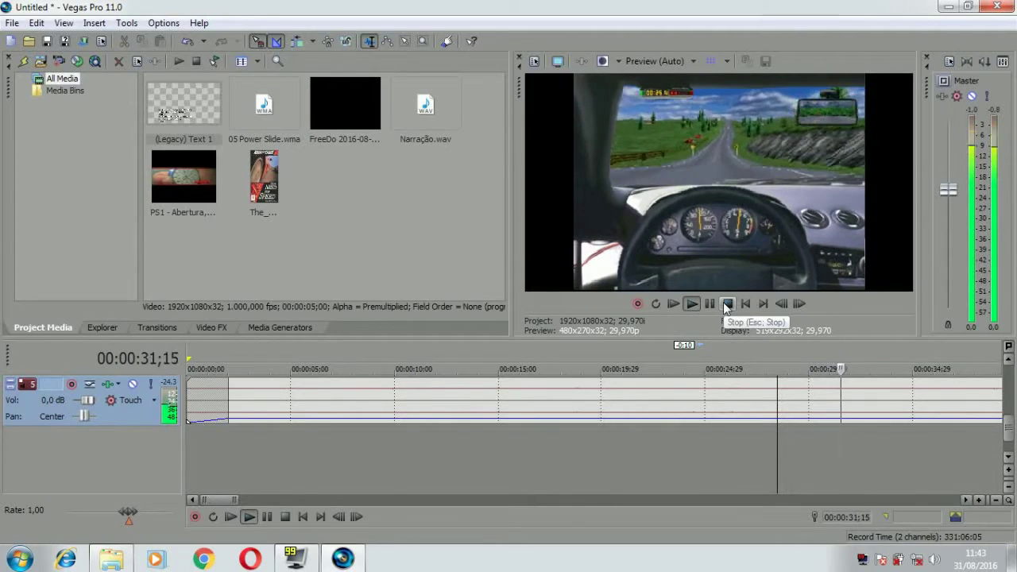
left_click(727, 305)
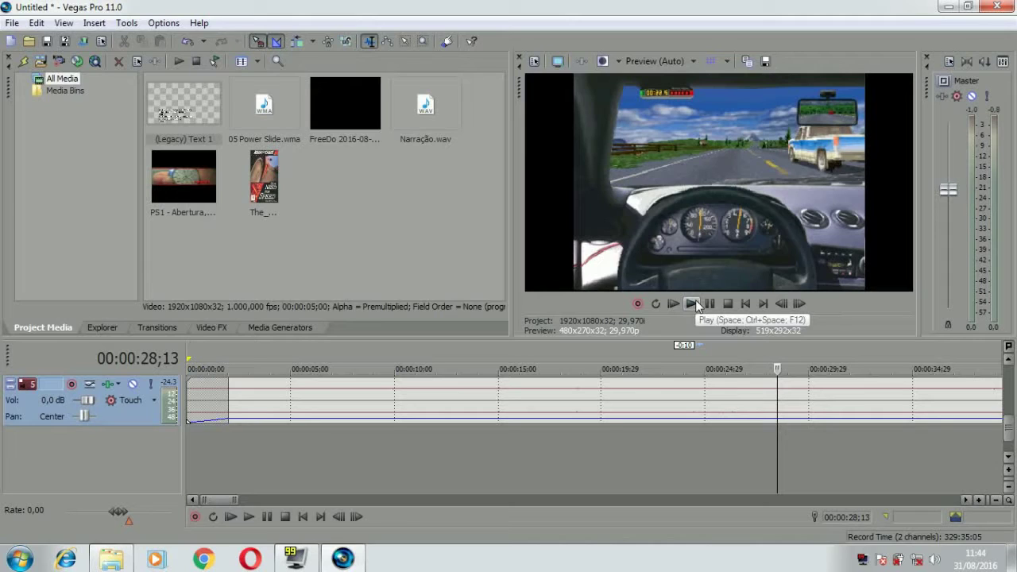
left_click(695, 300)
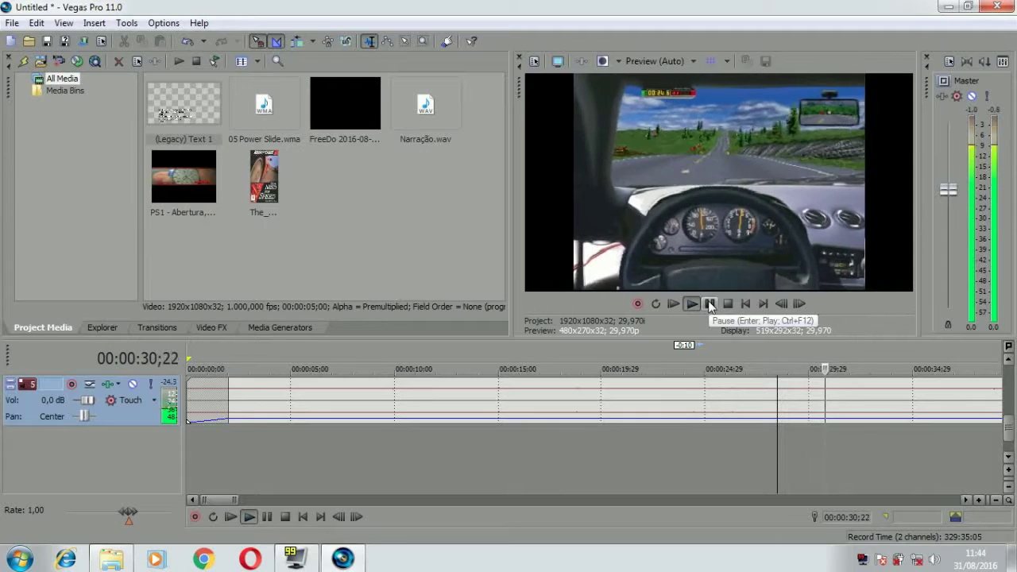
- Pause playback at 00:00:31;08 and briefly replay the footage from that point
left_click(710, 304)
scroll(1008, 425, "up", 1)
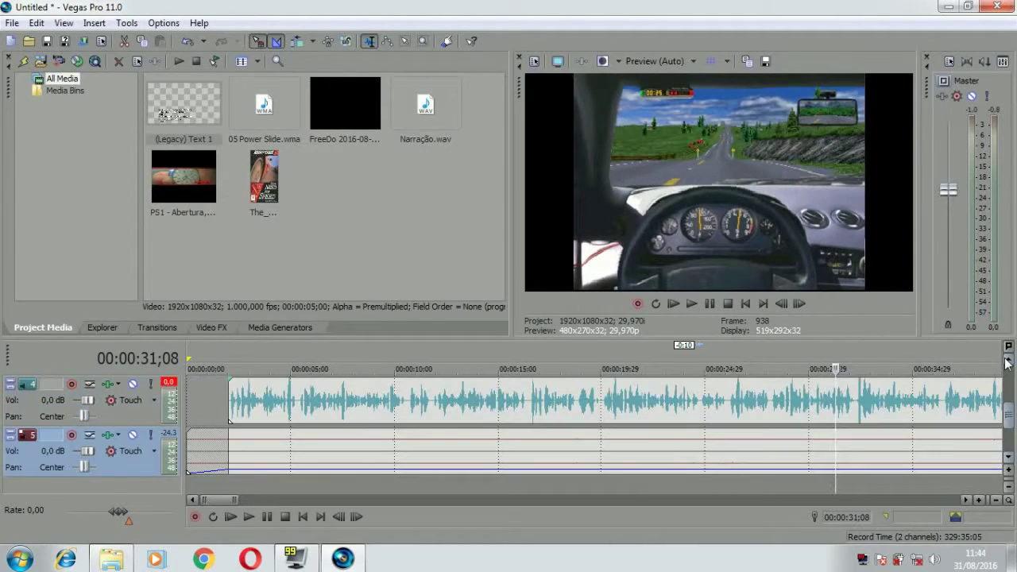
left_click(691, 307)
left_click(728, 306)
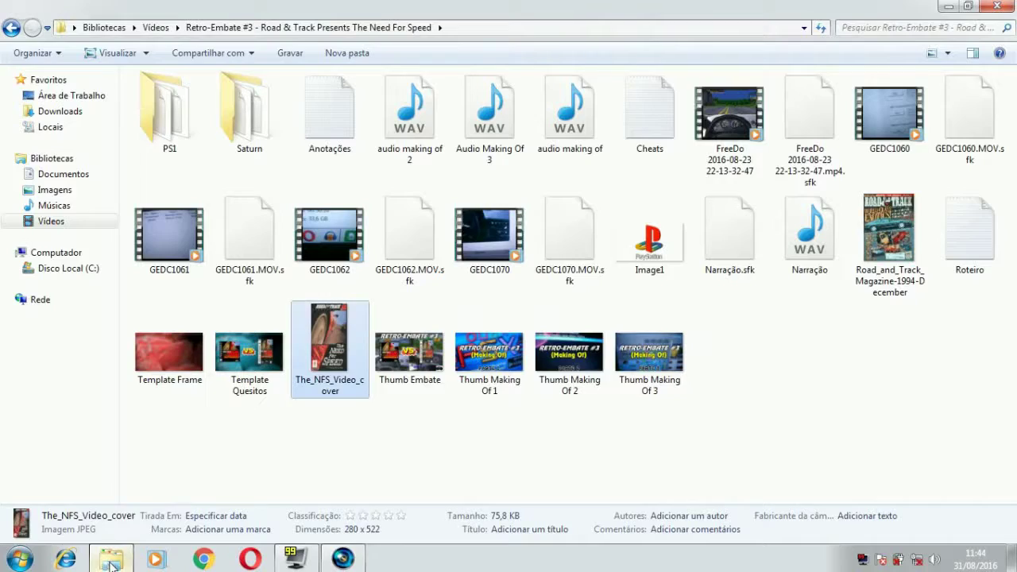
- Switch to the project's folder in Windows Explorer and import the Road_and_Track_Magazine-1994-December image into the Vegas project media
left_click(112, 560)
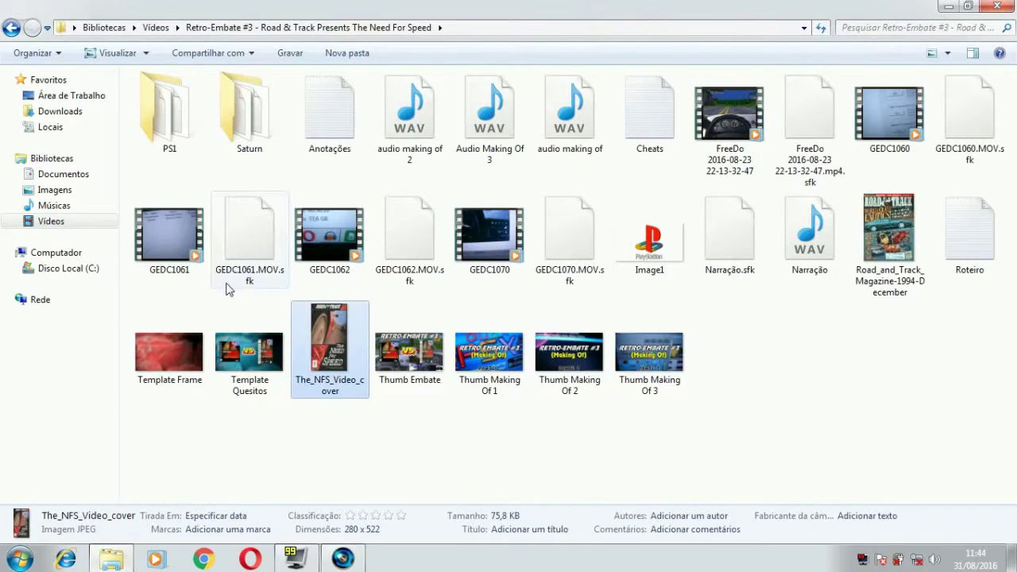
left_click(889, 238)
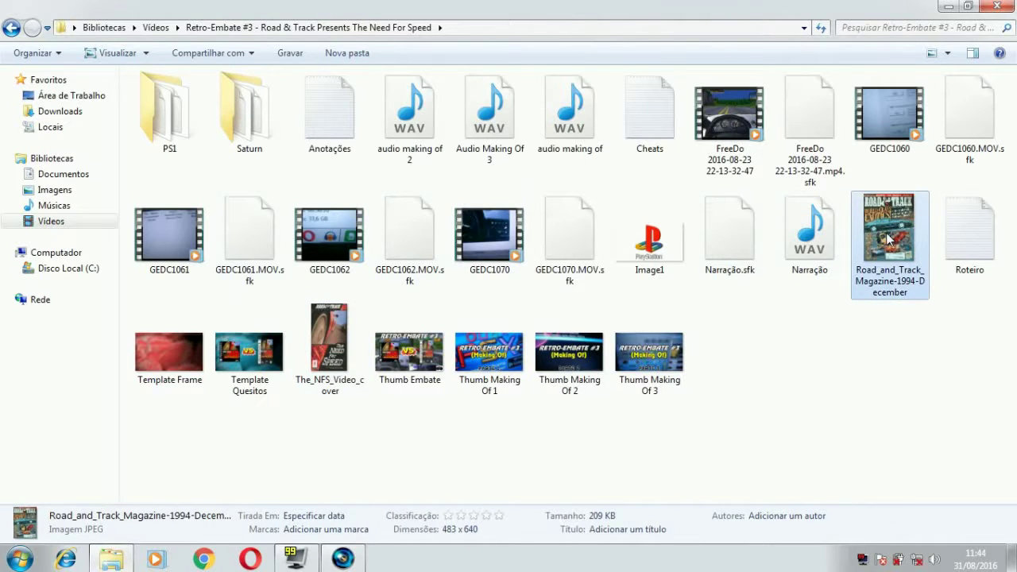
left_click_drag(889, 238, 397, 239)
left_click_drag(327, 179, 327, 181)
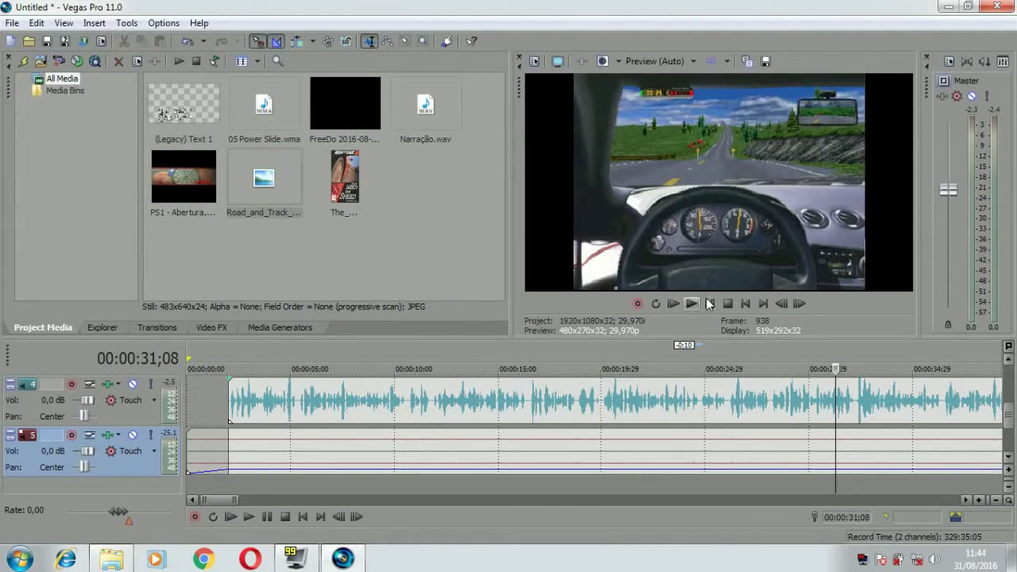
- Place the Road & Track magazine image on video track 1 starting at 00:00:31;08
left_click(1008, 360)
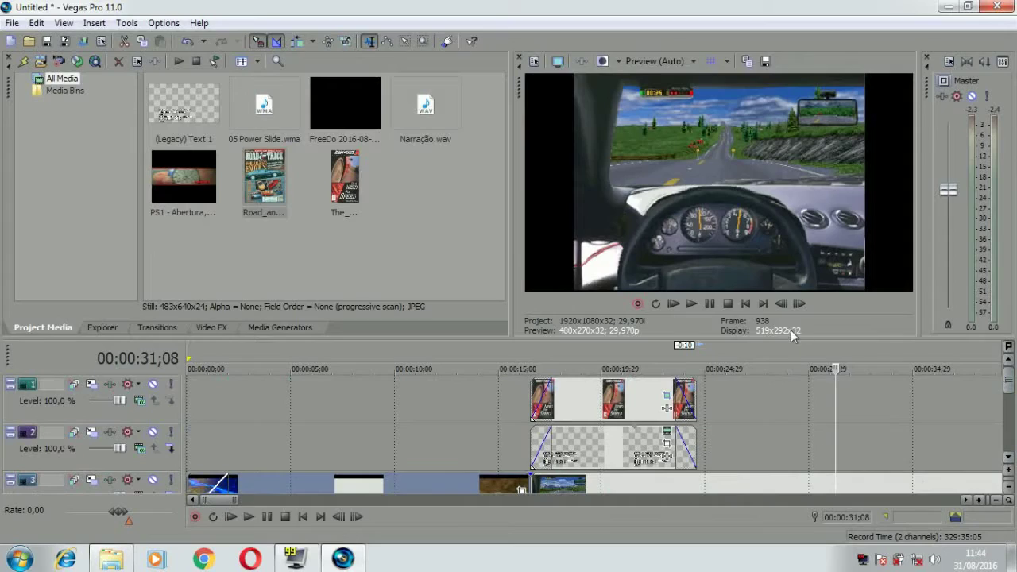
left_click(267, 188)
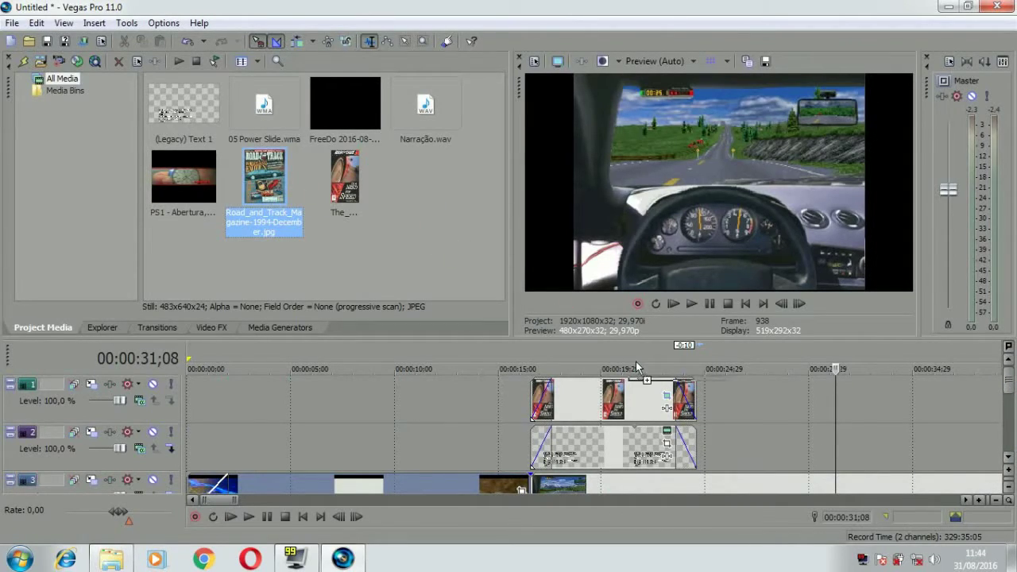
left_click_drag(822, 399, 839, 392)
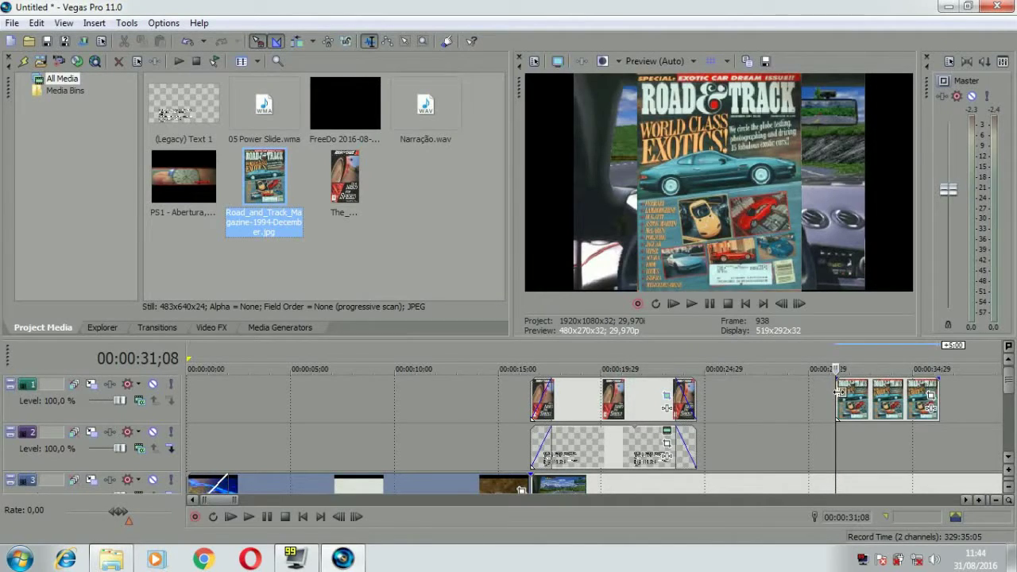
- Disable resampling for the magazine image event on track 1
left_click(981, 500)
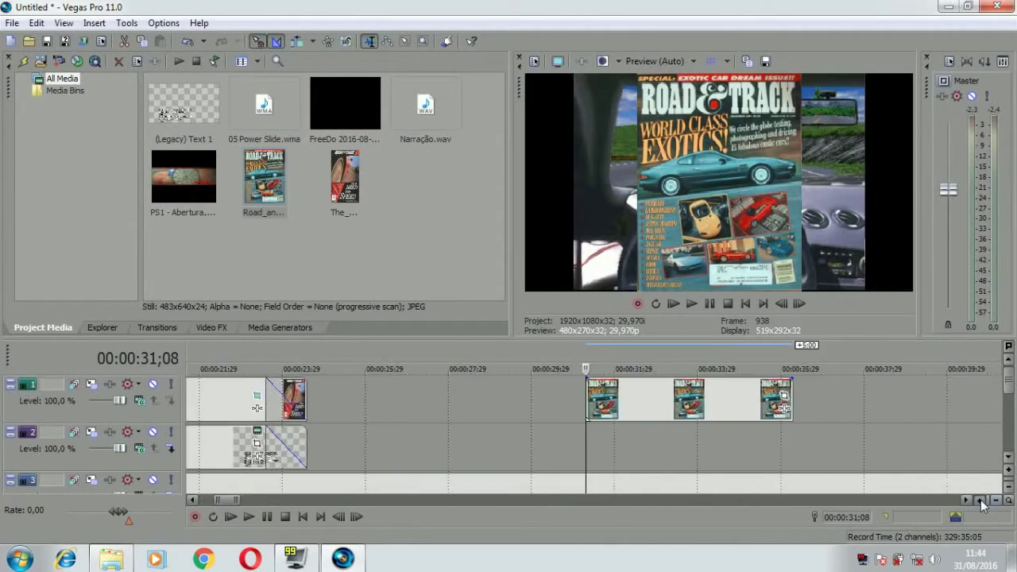
left_click(981, 500)
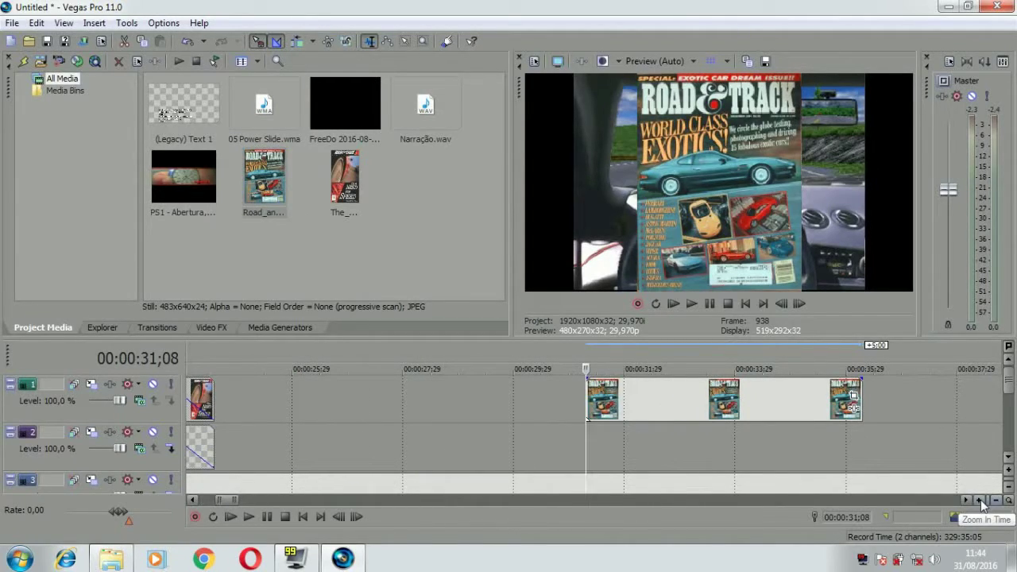
right_click(809, 403)
mouse_move(822, 425)
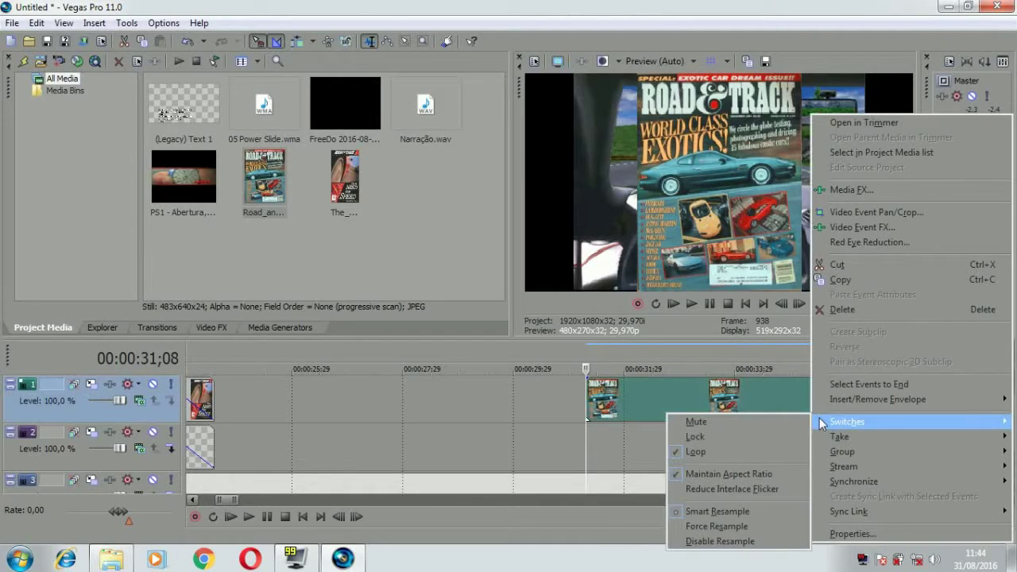
left_click(756, 542)
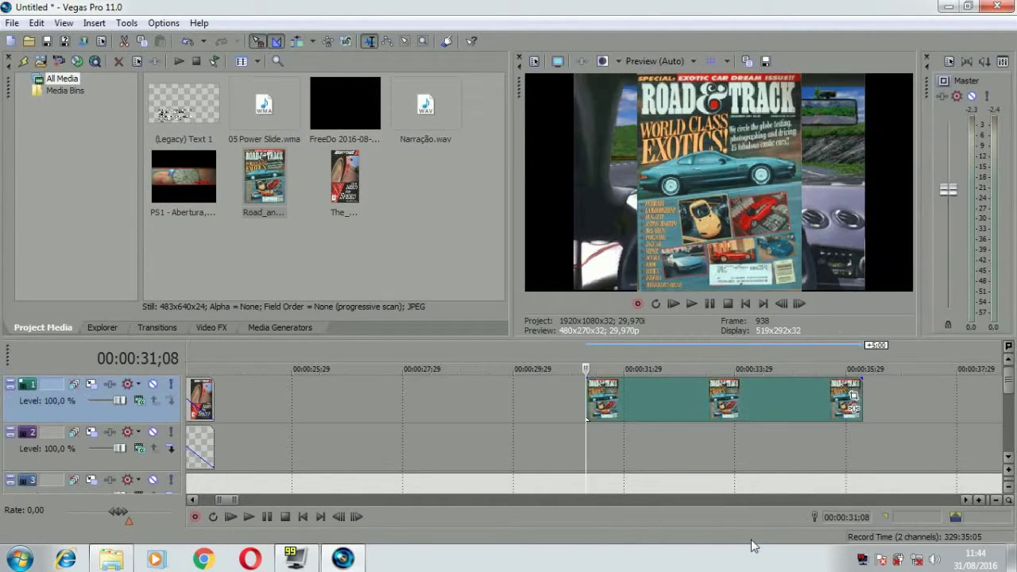
- Match the magazine event's crop to the output aspect and enlarge the crop frame so the cover appears smaller and centred over the footage
left_click(854, 394)
right_click(251, 362)
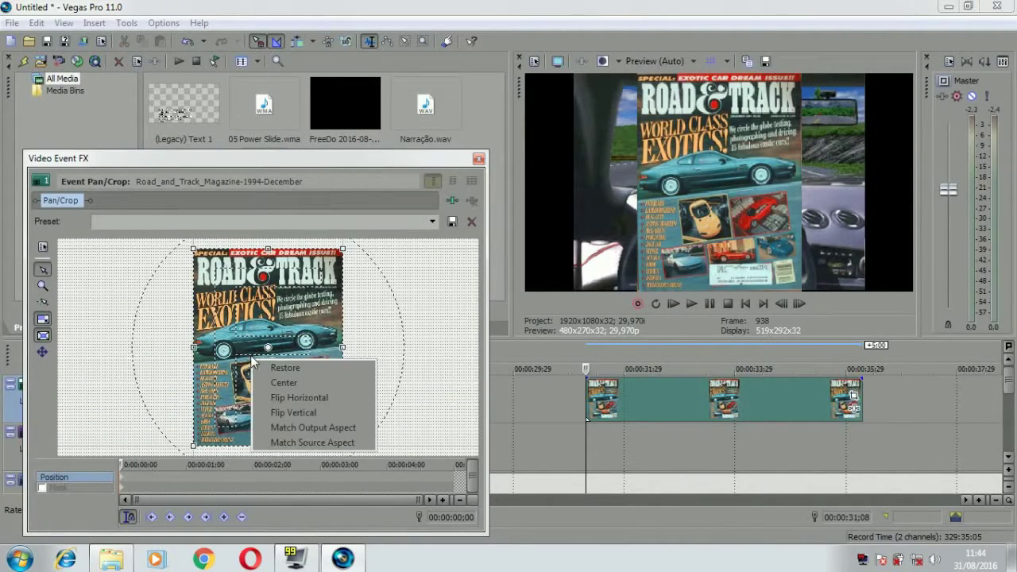
left_click(314, 427)
left_click(43, 286)
scroll(278, 362, "down", 2)
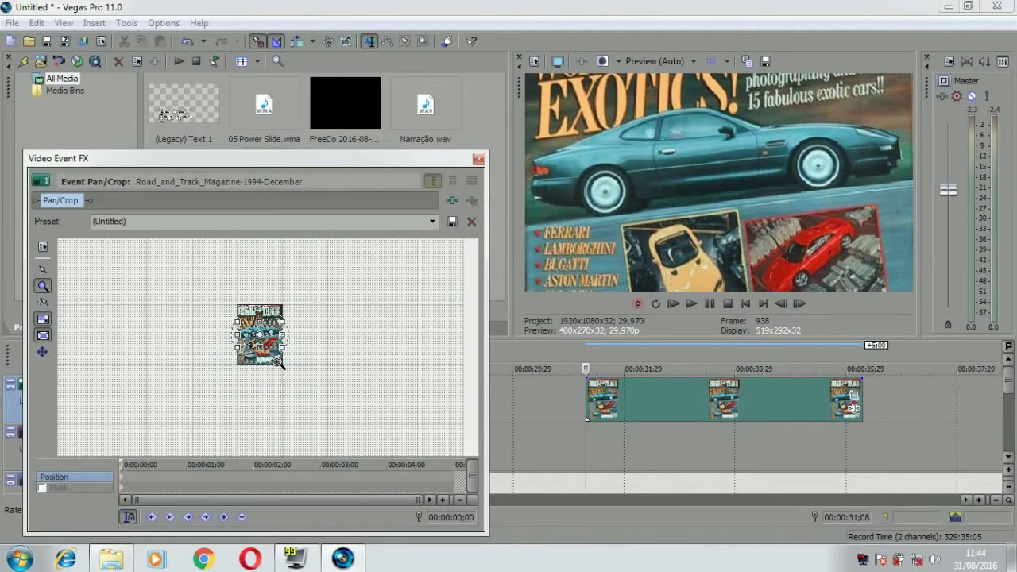
left_click(43, 269)
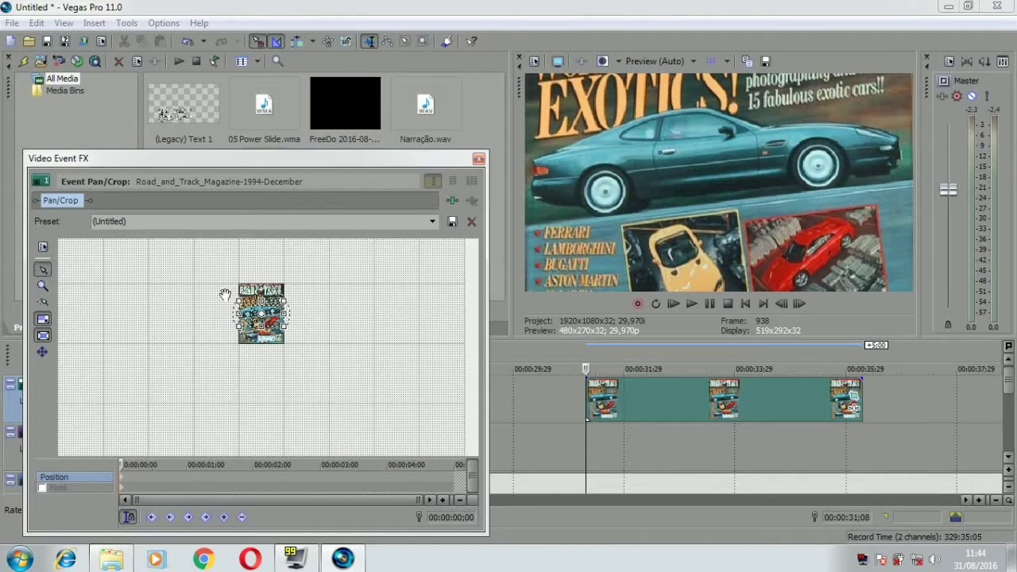
left_click_drag(261, 325, 267, 358)
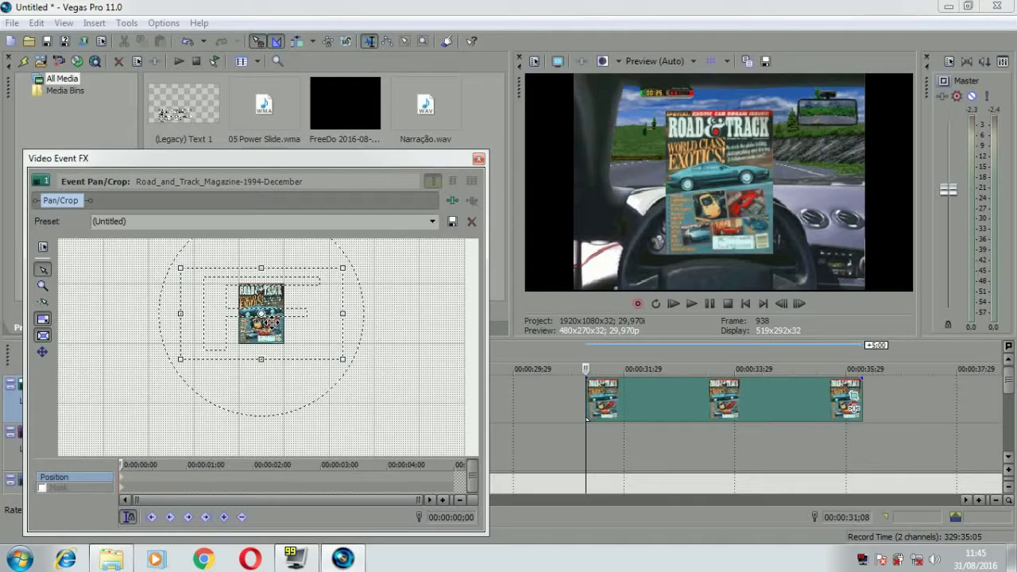
- Copy the centred position keyframe, and at the event's start shift the magazine cover horizontally until it is completely outside the left of the frame
right_click(124, 480)
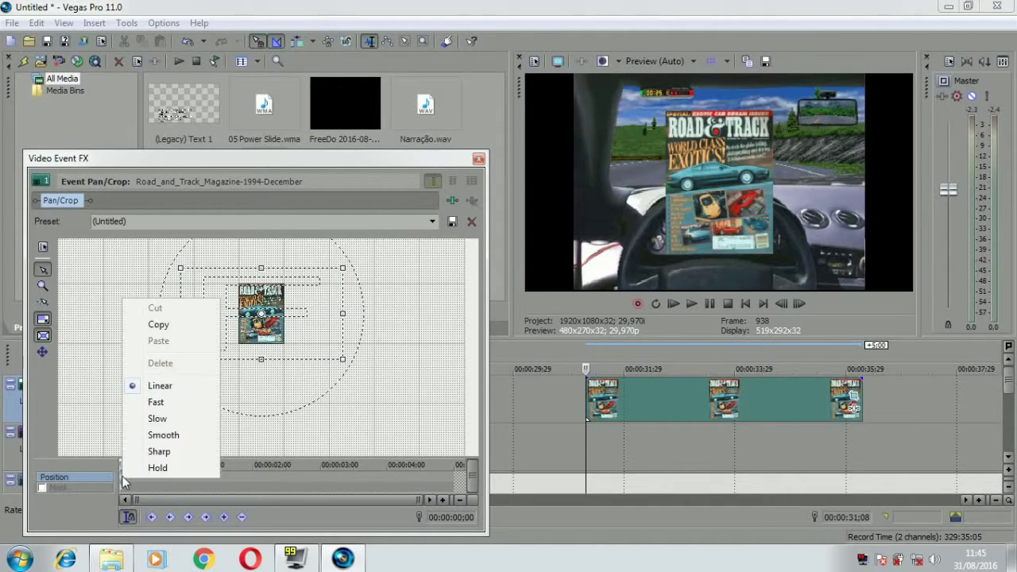
left_click(177, 325)
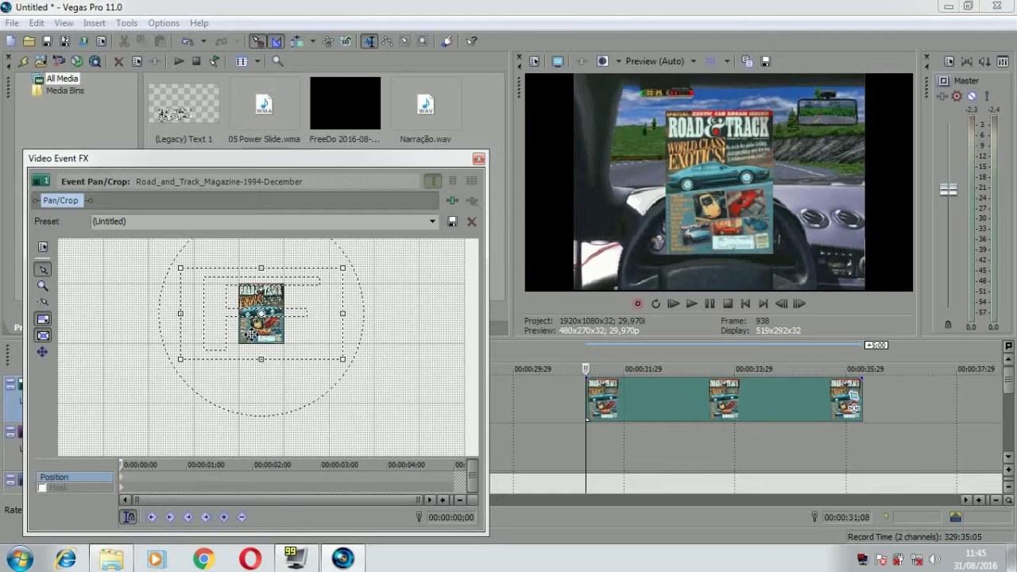
key("Right")
key("Right")
key("Right")
key("Right")
key("Right")
key("Right")
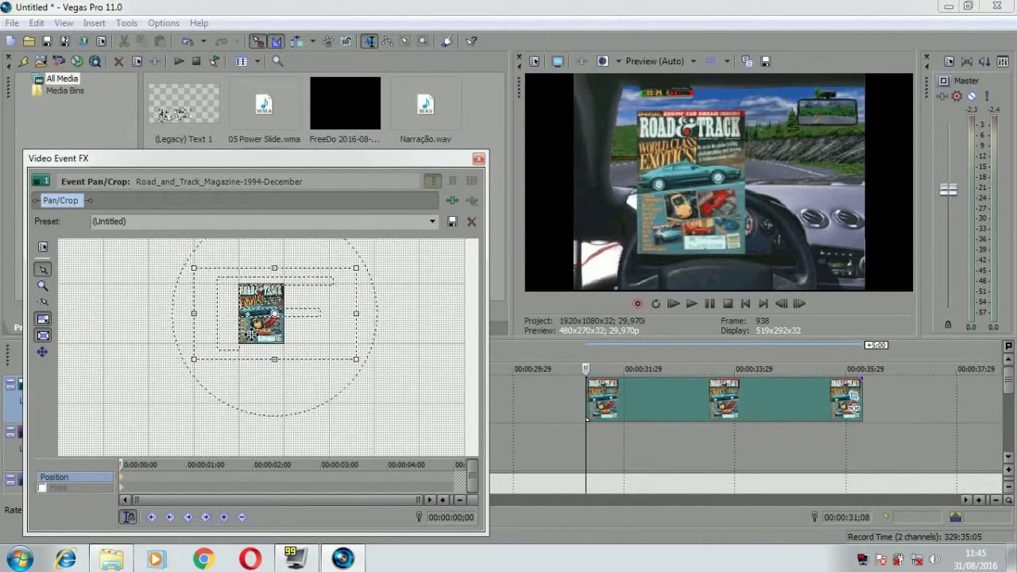
key("Right")
key("Right")
key("Right")
key("Right")
key("Right")
key("Right")
key("Right")
key("Right")
key("Right")
key("Right")
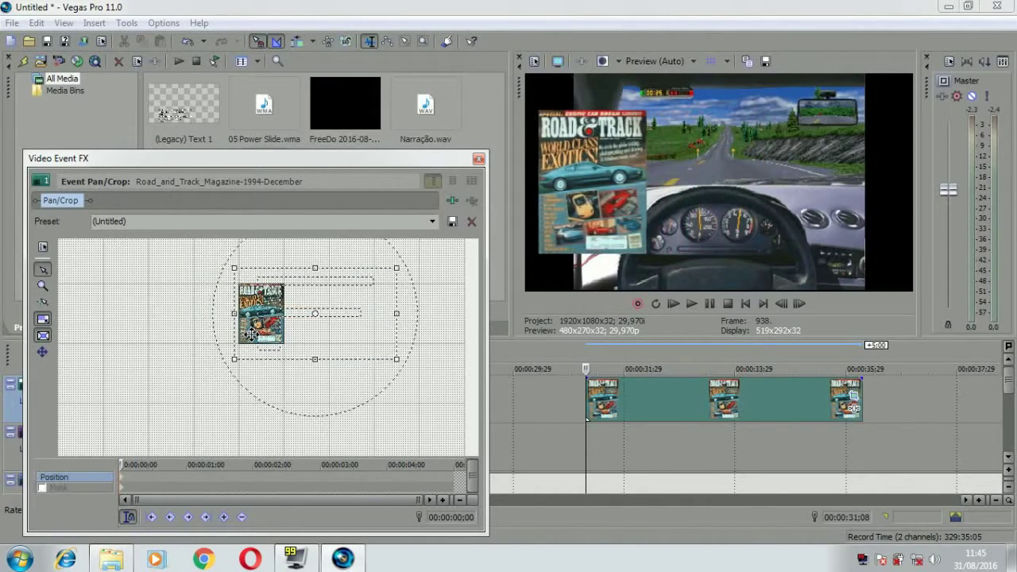
key("Right")
key("Right")
key("Right")
key("Right")
key("Right")
key("Right")
key("Right")
key("Right")
key("Right")
key("Right")
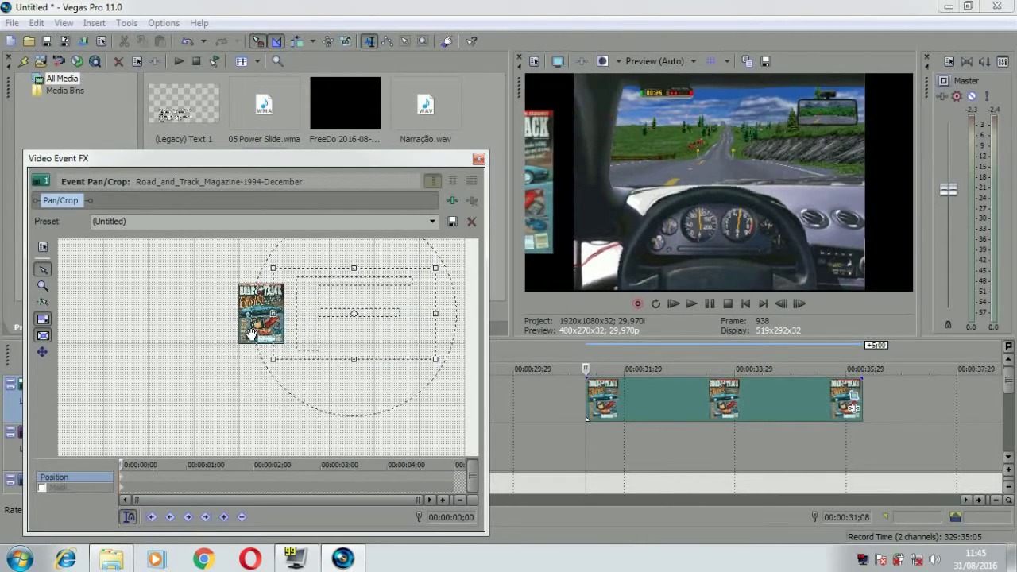
key("Right")
key("Right")
key("Right")
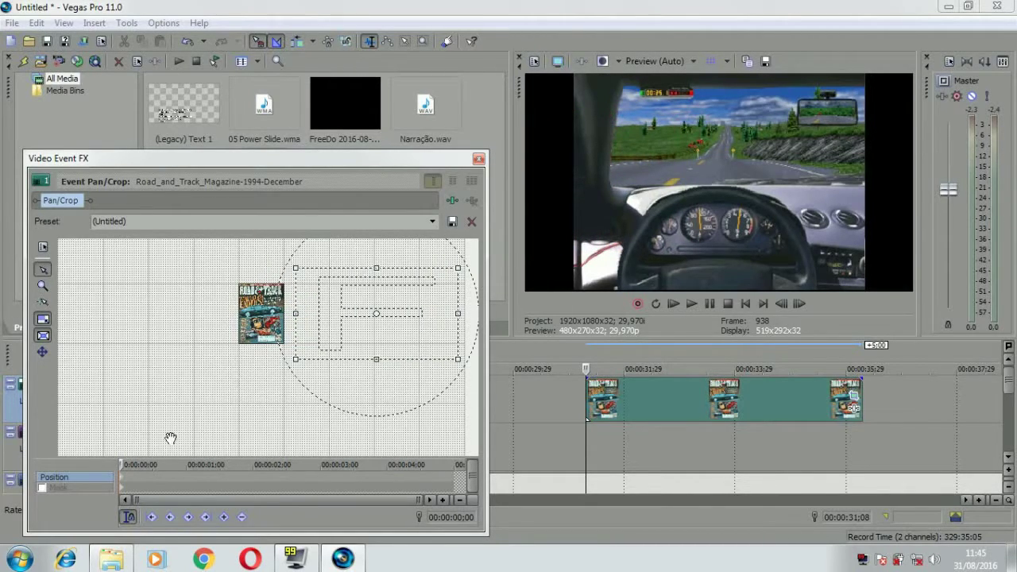
- Paste the copied centred position keyframe at 00:00:00;10 of the magazine event and close its crop settings
left_click_drag(121, 465, 141, 465)
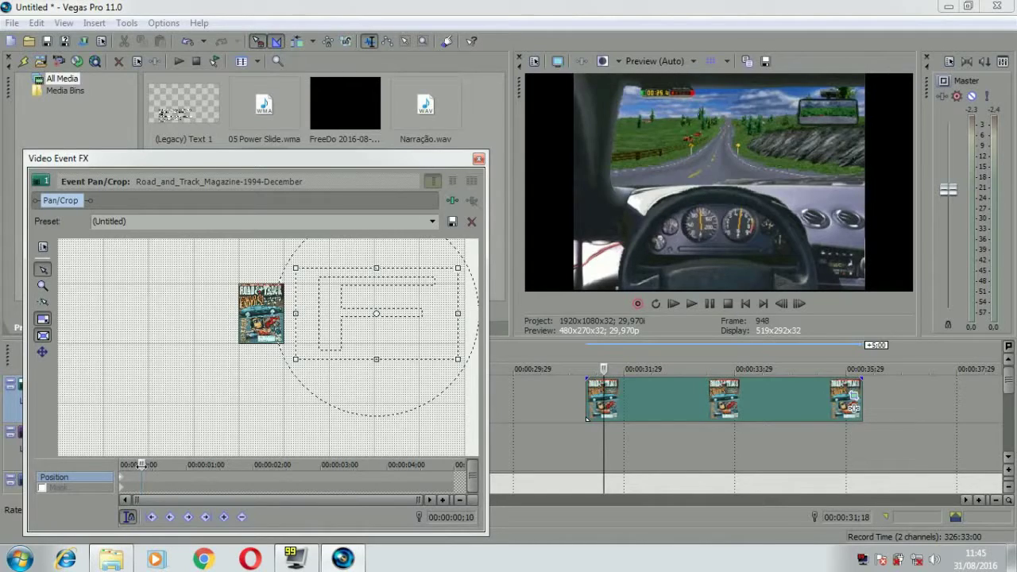
right_click(141, 474)
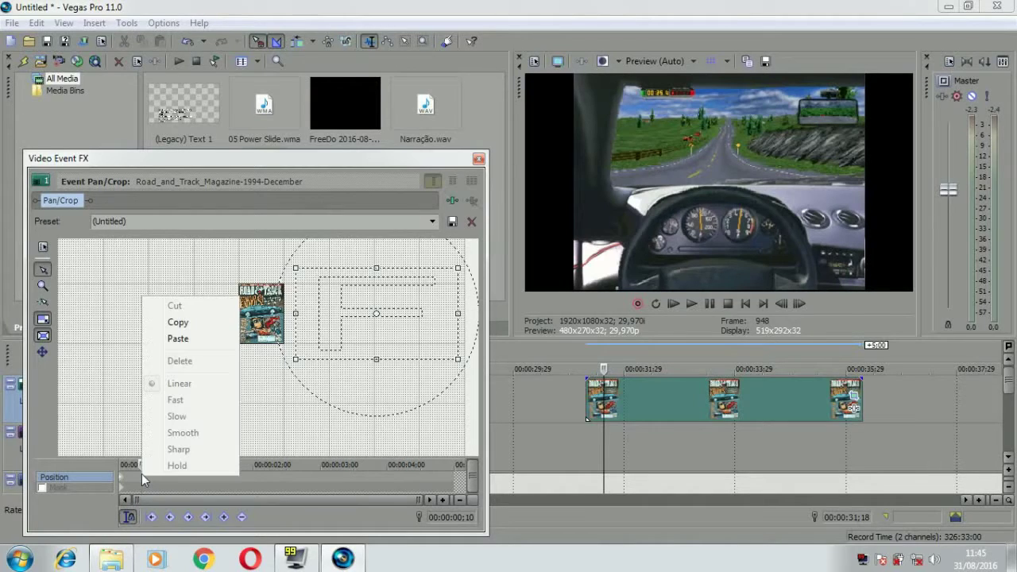
left_click(177, 340)
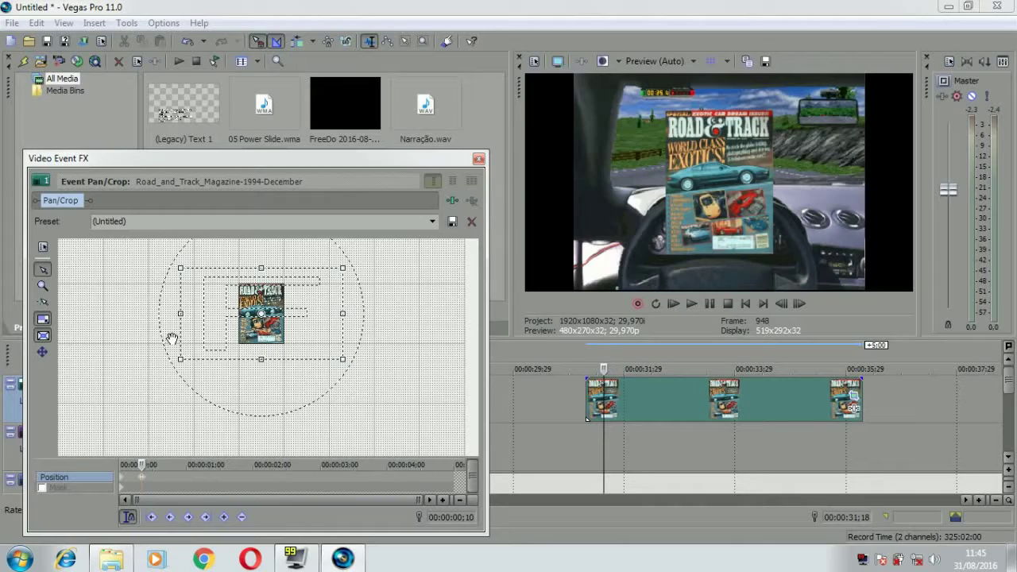
left_click(478, 161)
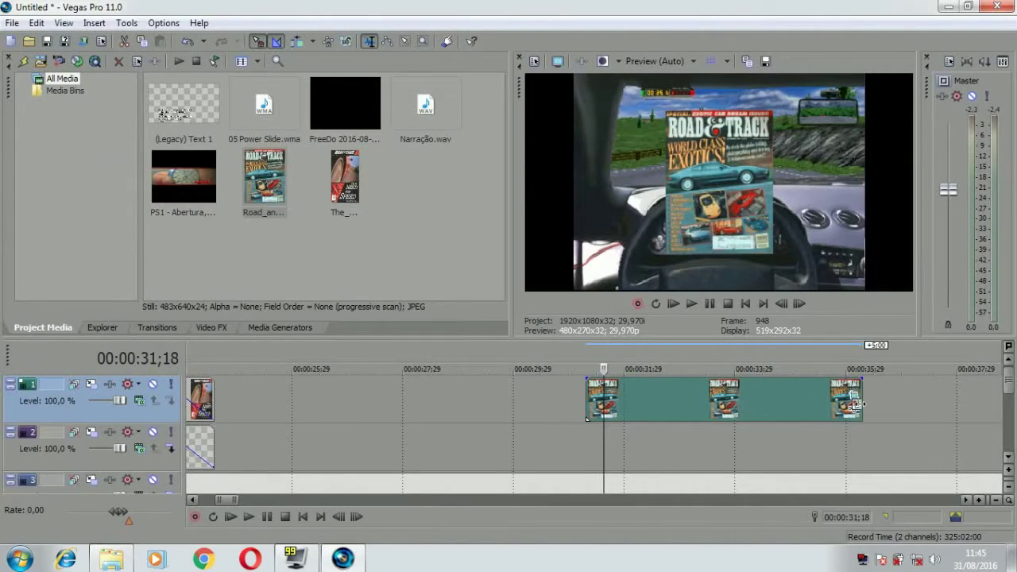
- Extend the magazine event to about 11 seconds and add a position keyframe at 00:00:00;11 in its pan/crop timeline
left_click_drag(857, 402, 968, 397)
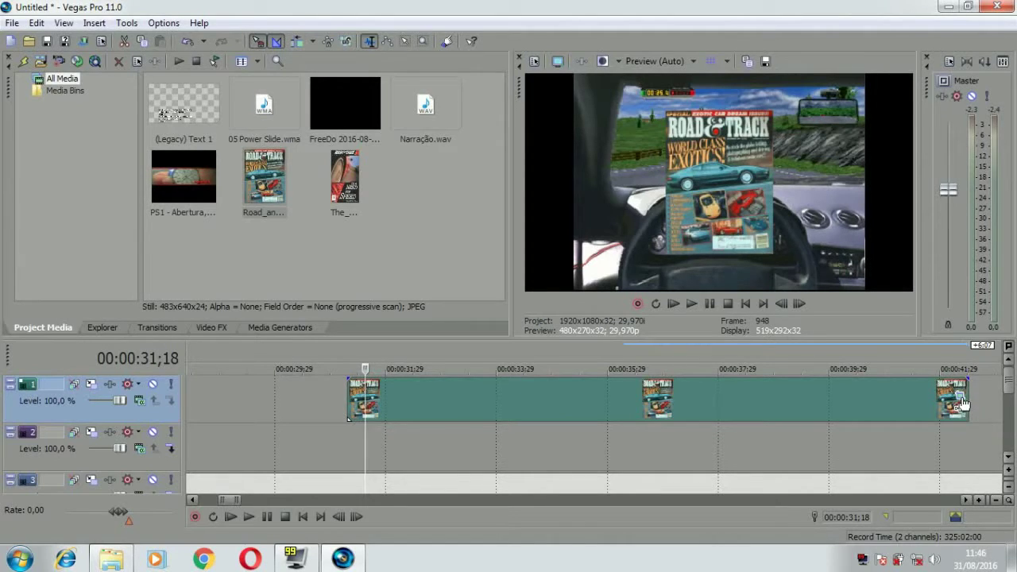
left_click(961, 399)
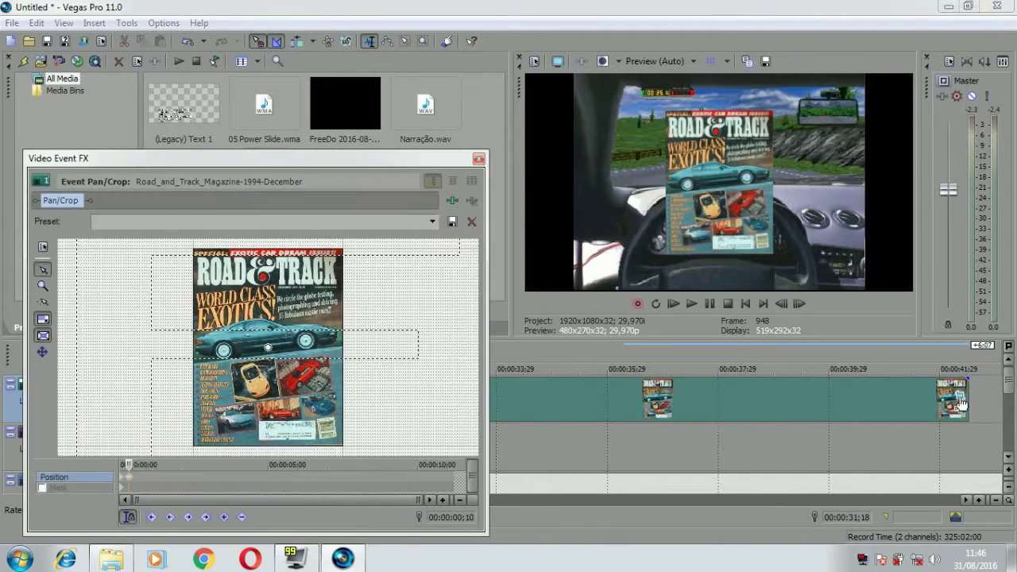
left_click(442, 501)
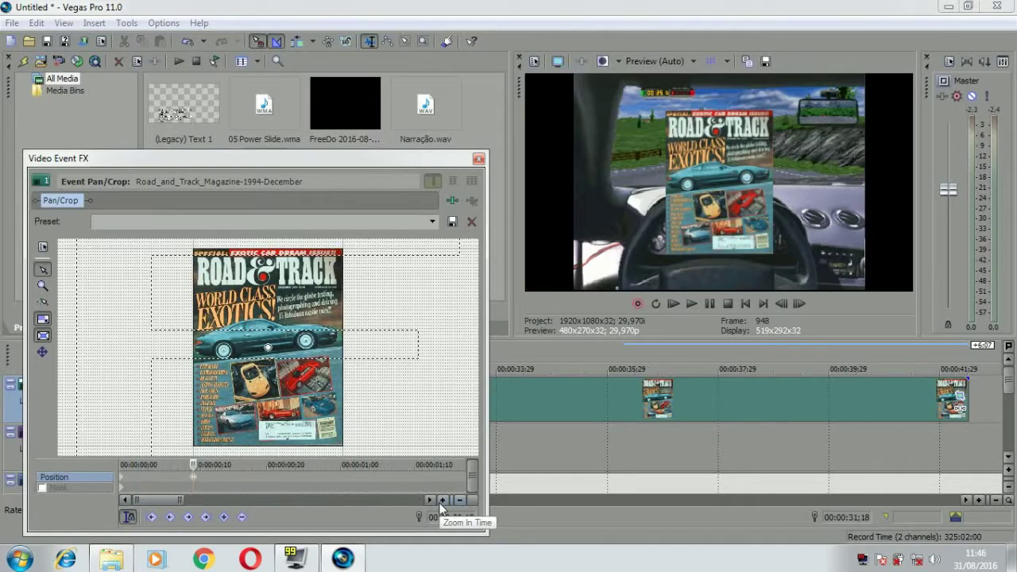
left_click(442, 500)
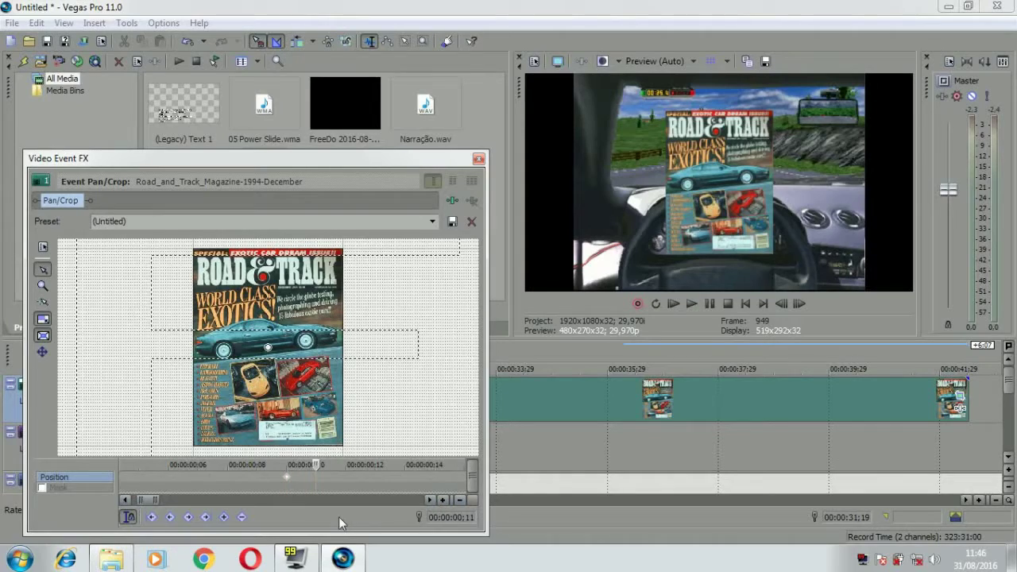
left_click(442, 501)
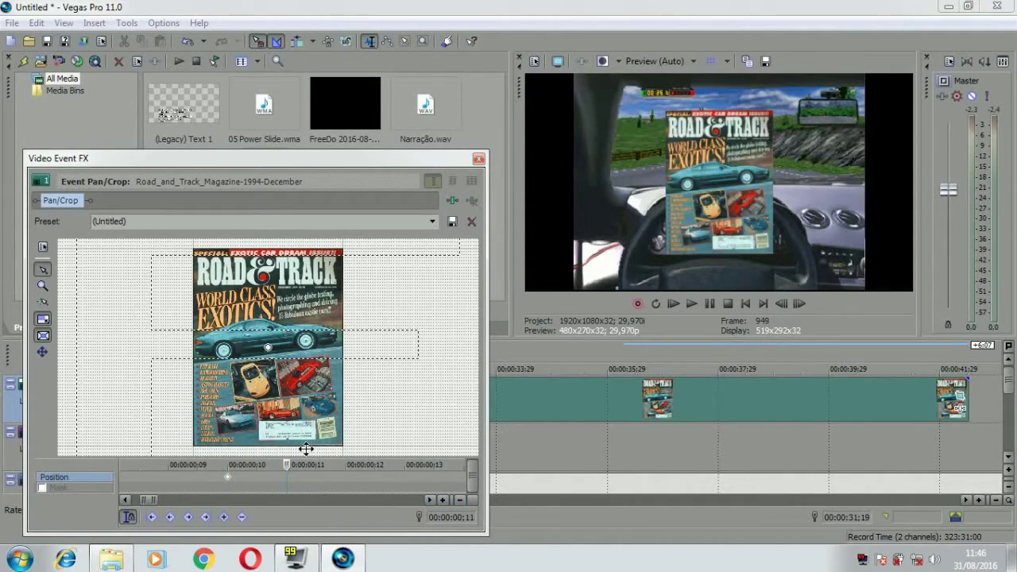
left_click(225, 517)
- Add a position keyframe at the magazine event's end, 00:00:11;06, and return to the keyframe at 00:00:00;11
left_click(458, 501)
left_click(459, 500)
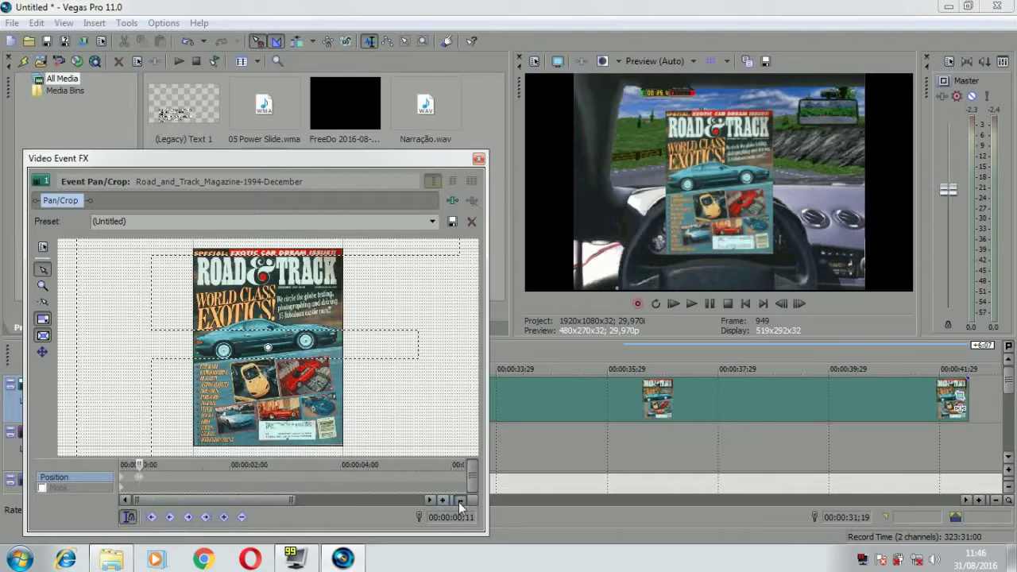
left_click(458, 501)
left_click(453, 478)
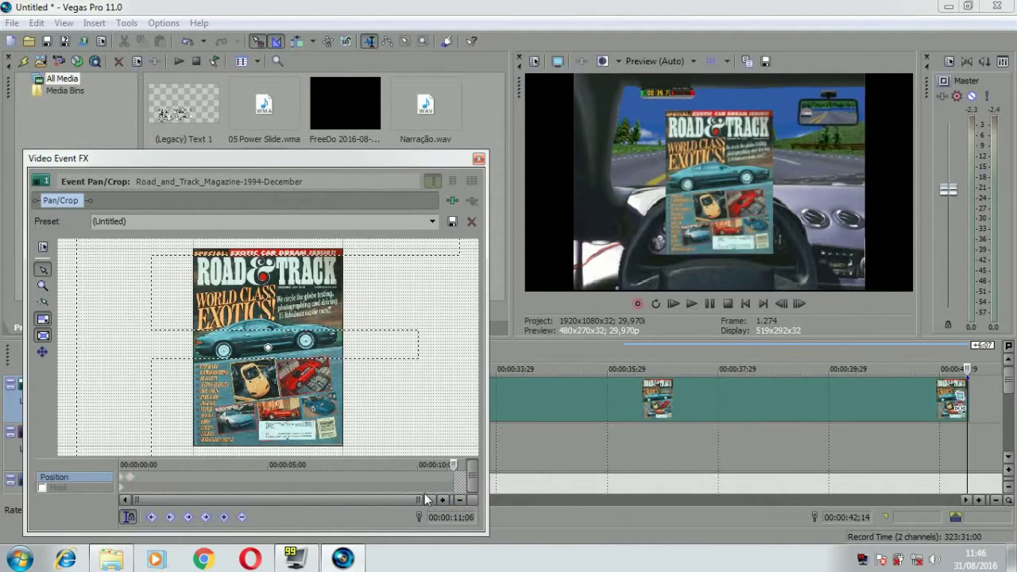
left_click(442, 500)
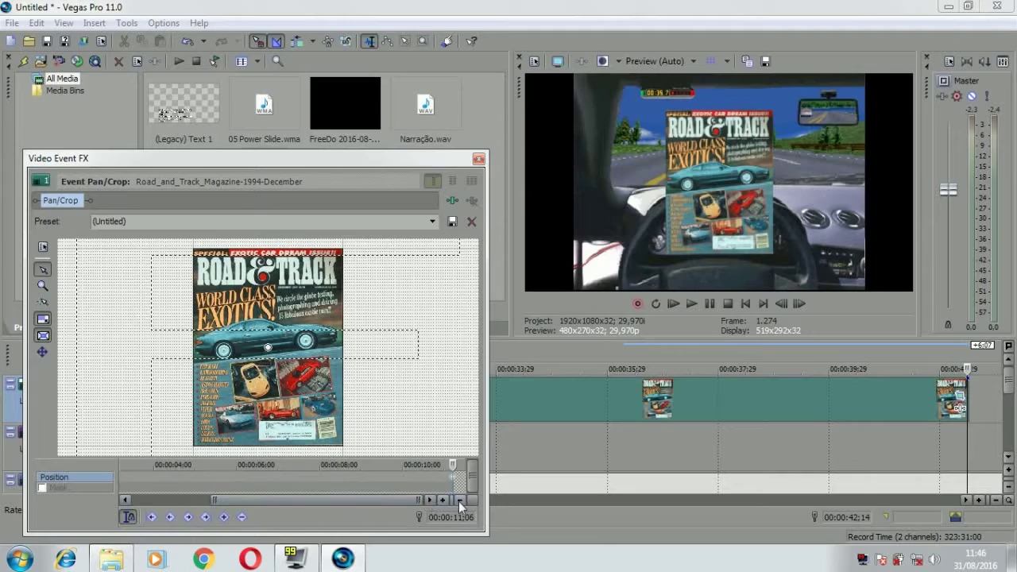
left_click(459, 502)
left_click(129, 479)
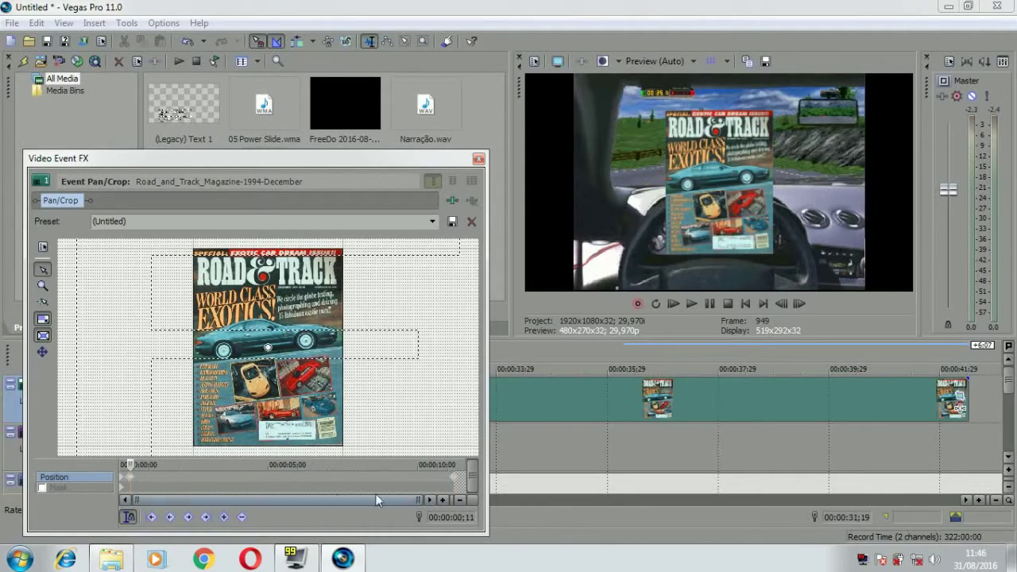
- Restore the magazine's crop frame to the full image at the final keyframe, 00:00:11;06, and close the crop settings
left_click(445, 501)
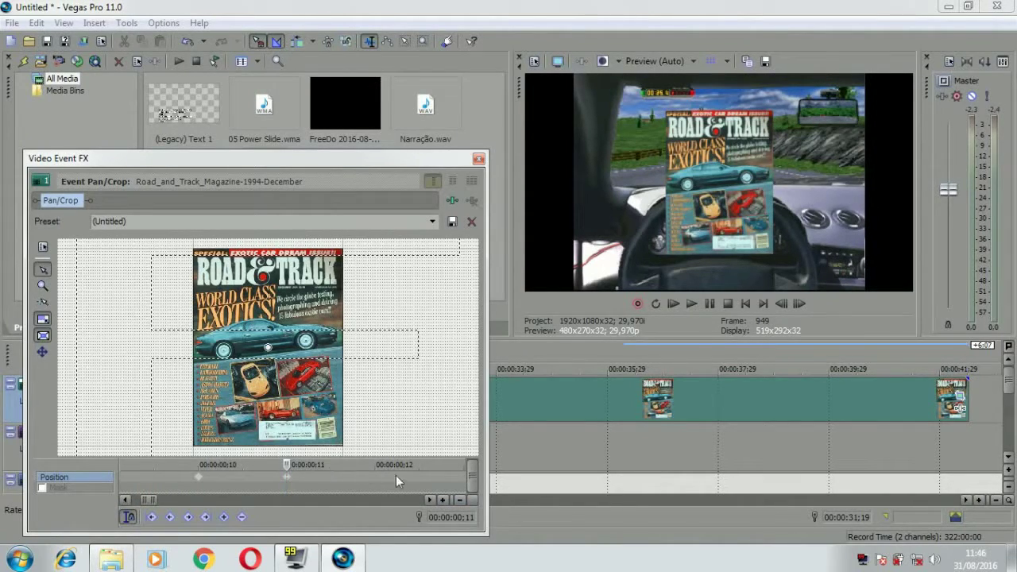
left_click(460, 499)
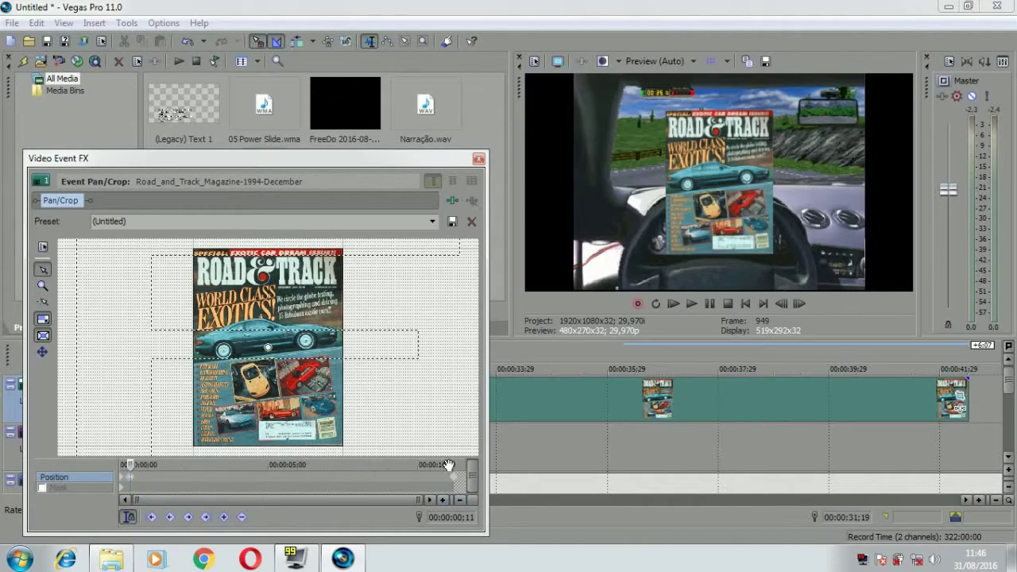
left_click(457, 483)
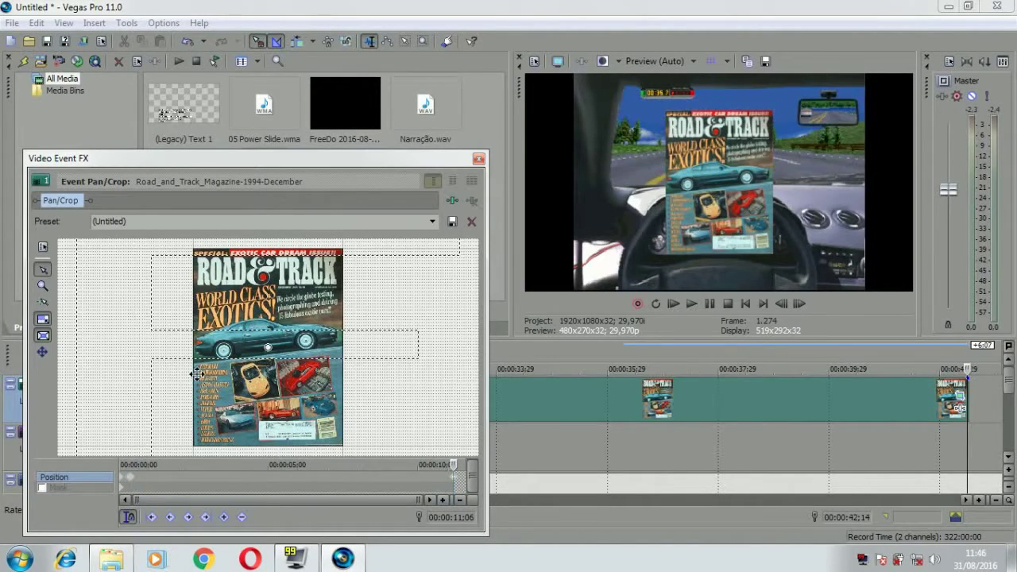
right_click(232, 368)
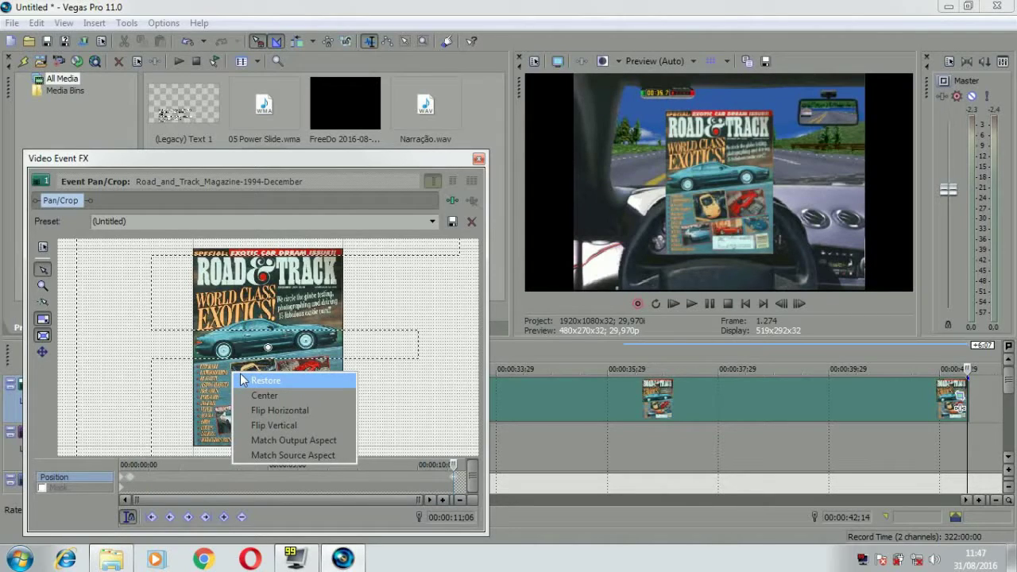
left_click(240, 375)
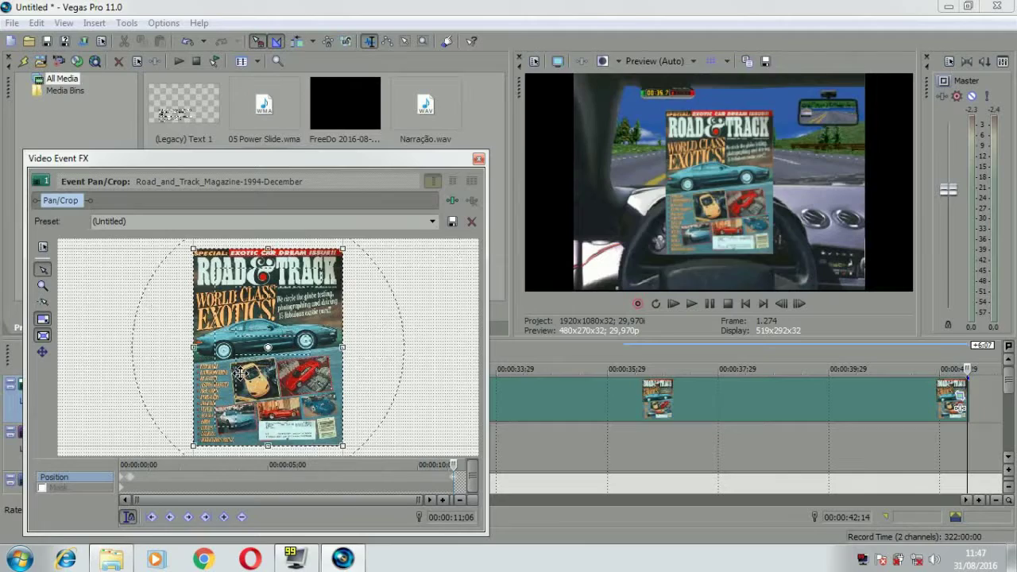
left_click(478, 160)
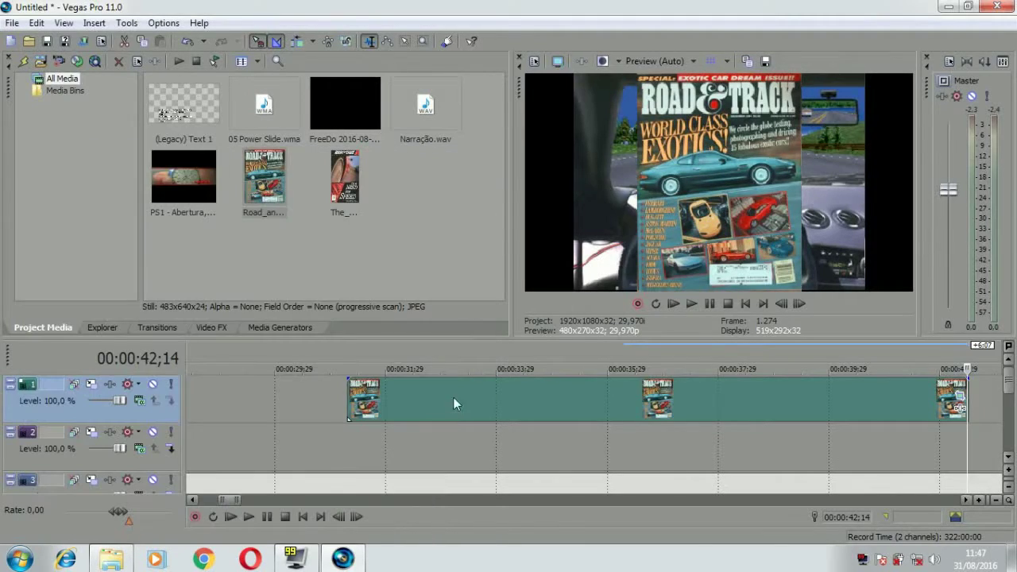
- Play the magazine animation from 00:00:30;01 and again from the event's start to check its entrance and zoom
left_click(996, 500)
left_click(997, 500)
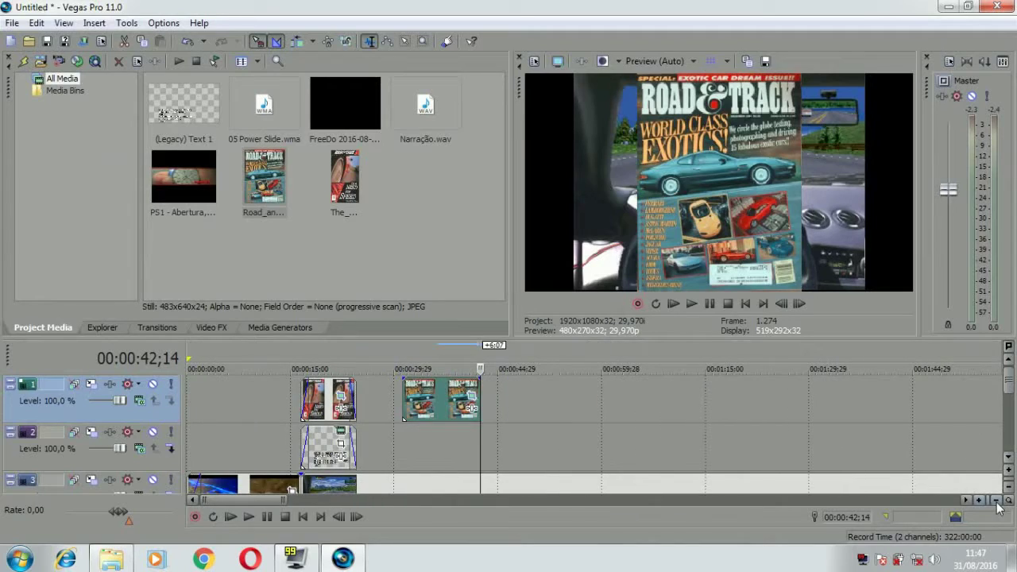
left_click(395, 405)
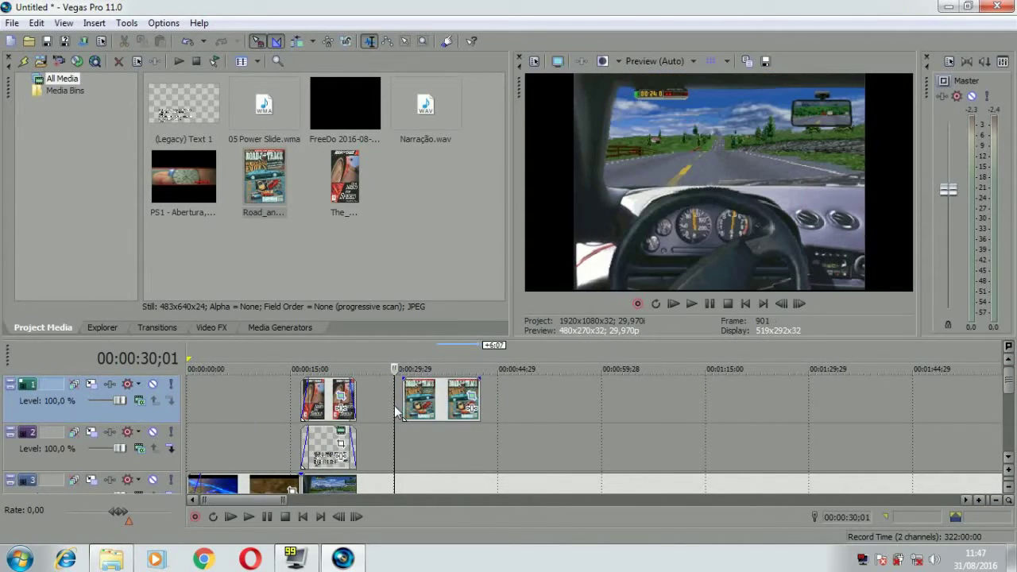
left_click(688, 305)
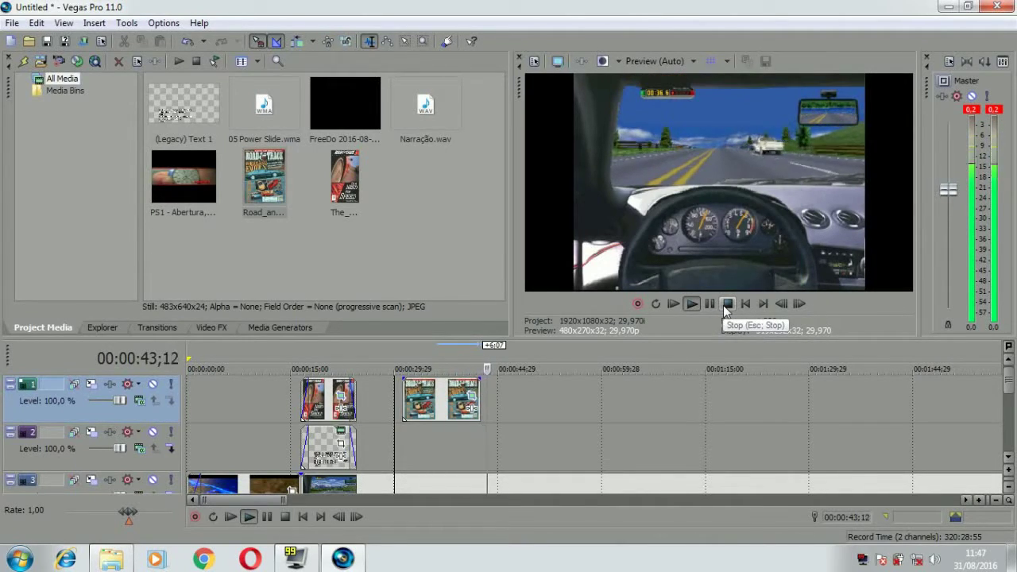
left_click(726, 305)
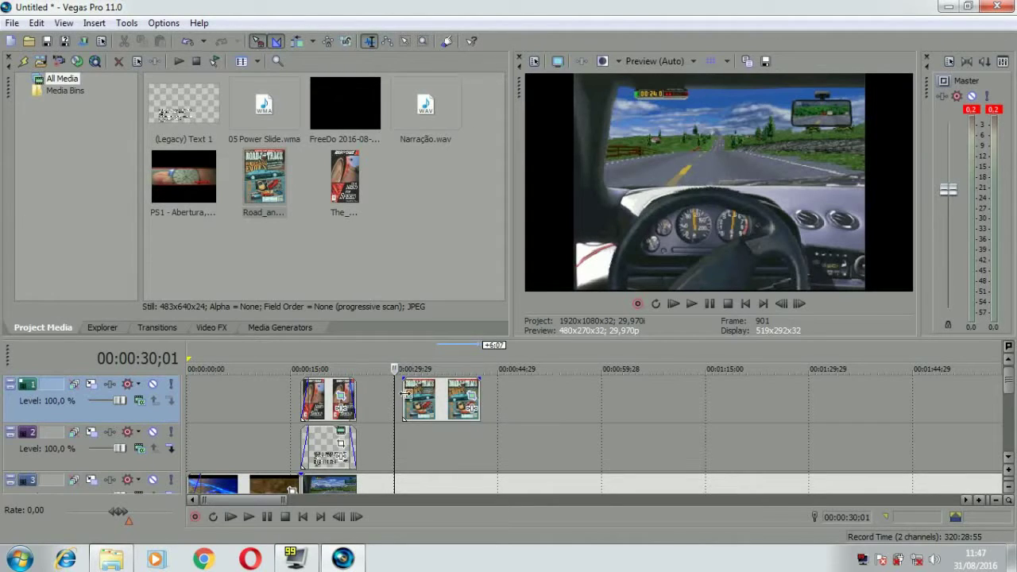
key("space")
left_click(690, 303)
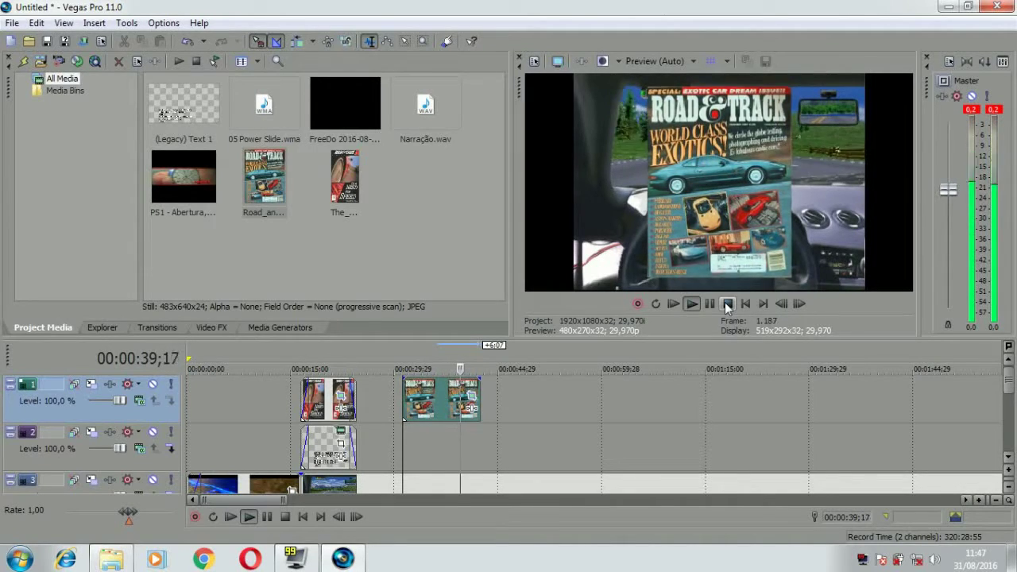
left_click(727, 304)
- Reopen the magazine event's pan/crop settings and go to the position keyframe at 00:00:00;10
left_click(980, 500)
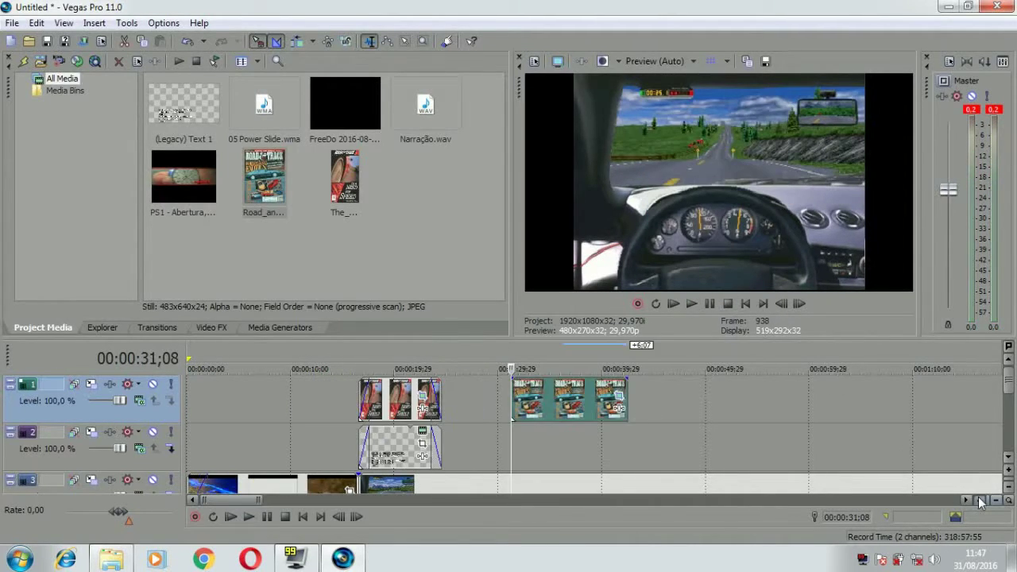
left_click(980, 500)
left_click(980, 500)
left_click(996, 500)
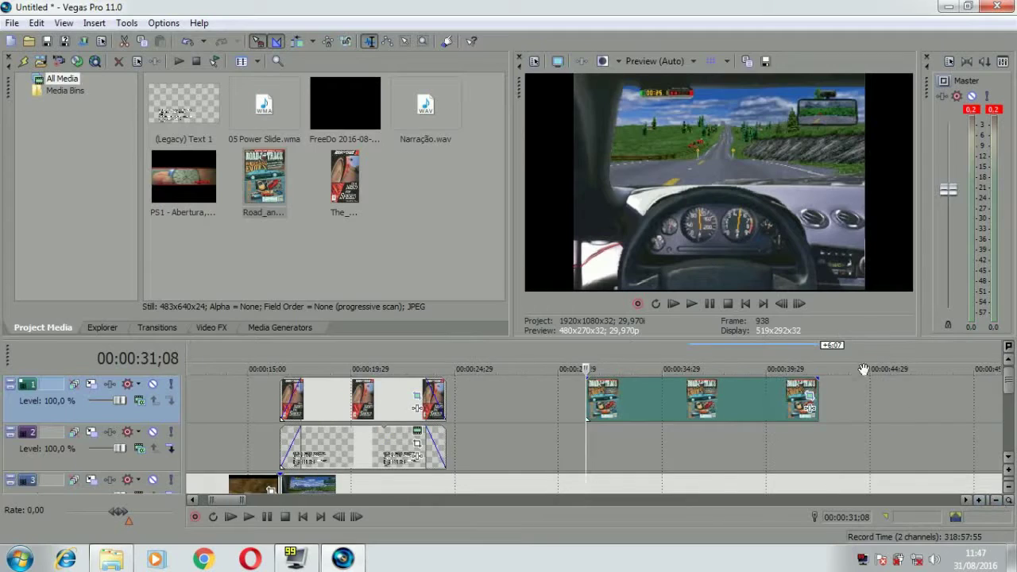
left_click(810, 397)
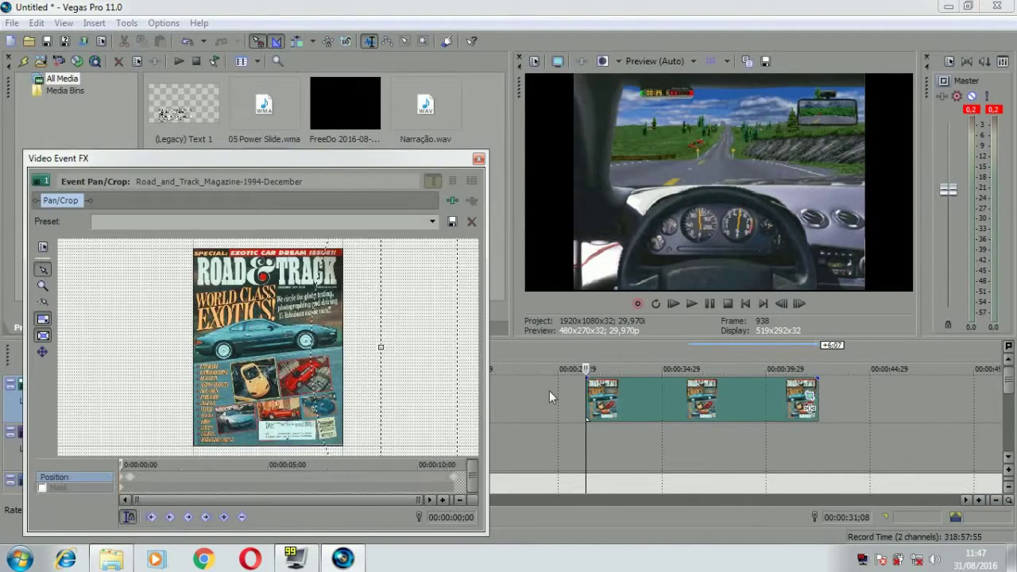
left_click(442, 500)
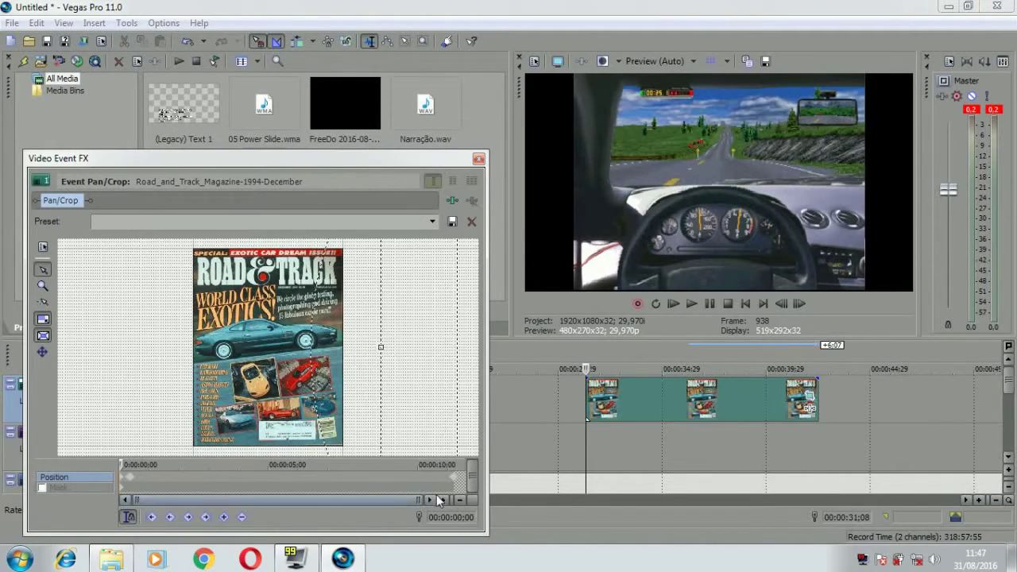
left_click(443, 500)
left_click(443, 500)
left_click(443, 500)
left_click(443, 500)
left_click(442, 500)
left_click(443, 499)
left_click(340, 479)
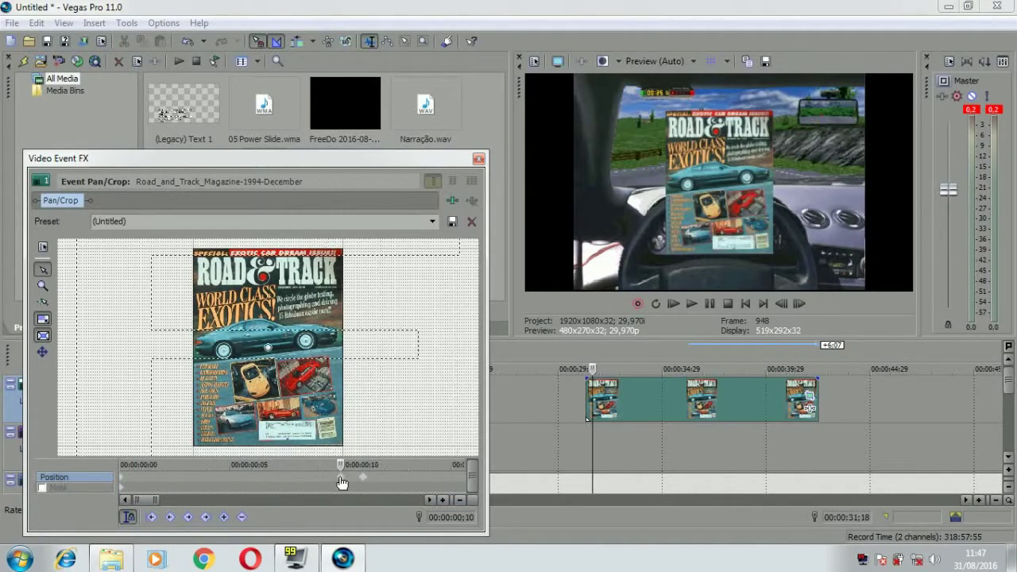
- Compare the magazine's crop frame at the keyframes 00:00:00;00, 00:00:00;10 and 00:00:00;11, and close the crop settings
left_click(43, 284)
right_click(273, 375)
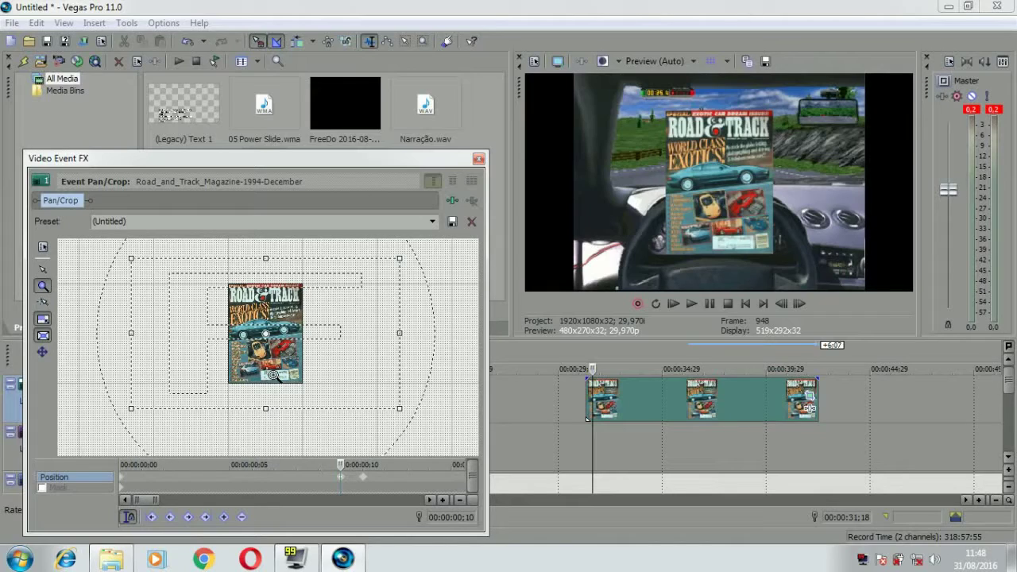
left_click(124, 477)
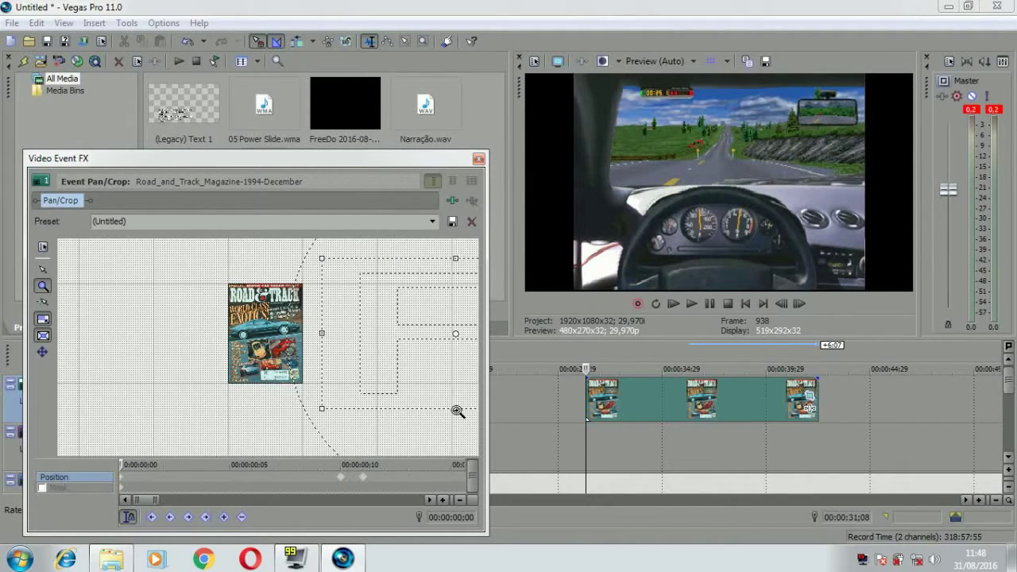
left_click(341, 479)
left_click(364, 478)
left_click(458, 502)
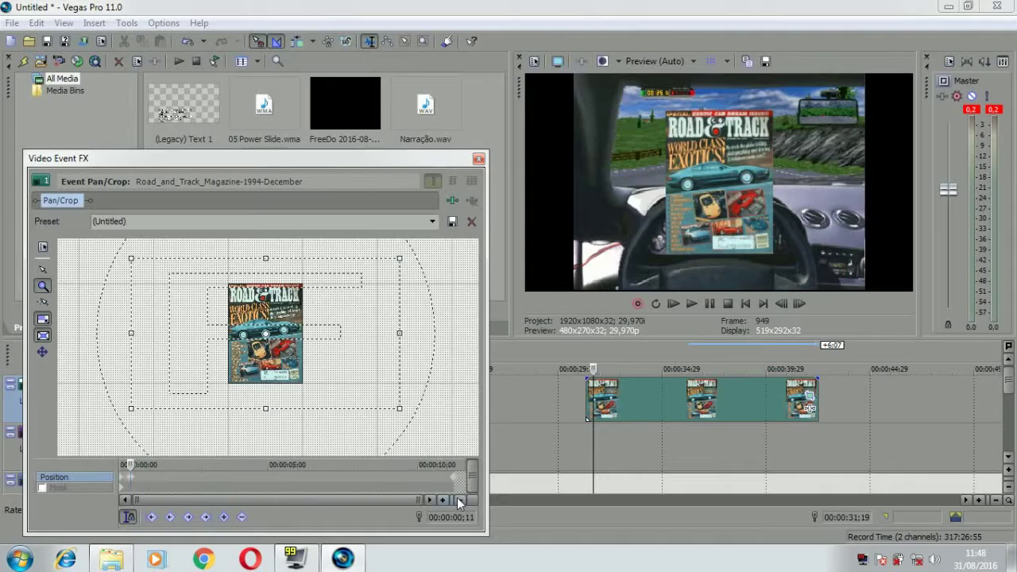
left_click(478, 160)
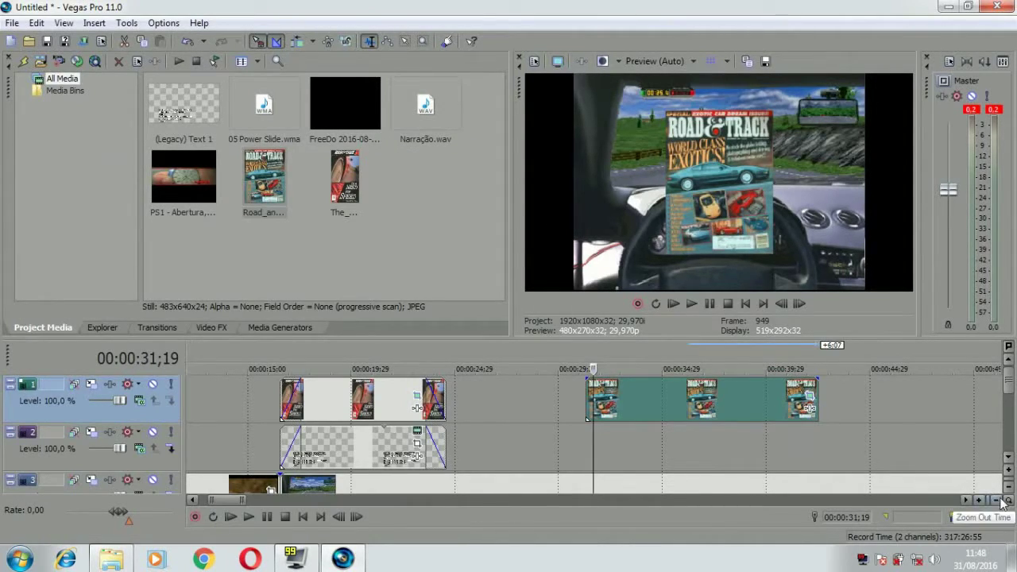
- Extend the end of the magazine event by about 00:01:02;15, to roughly 00:01:44;29 on the timeline
scroll(389, 418, "down", 6)
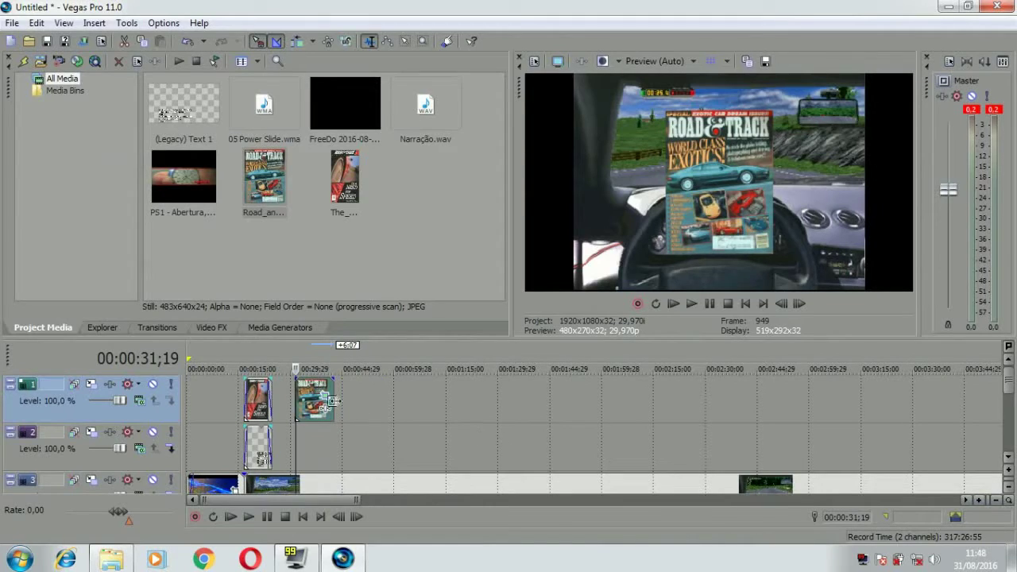
left_click_drag(333, 398, 549, 393)
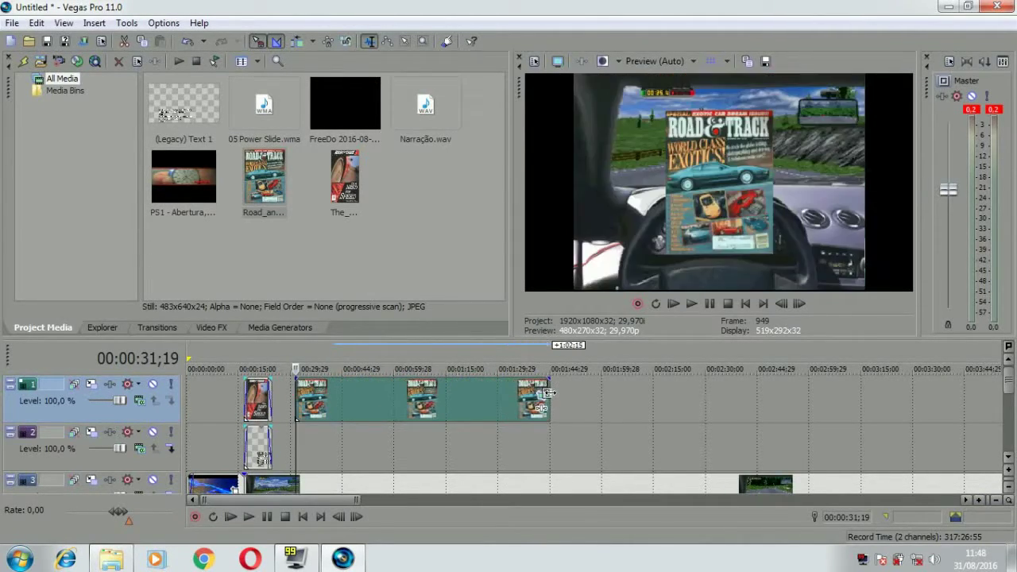
left_click(979, 500)
left_click(979, 500)
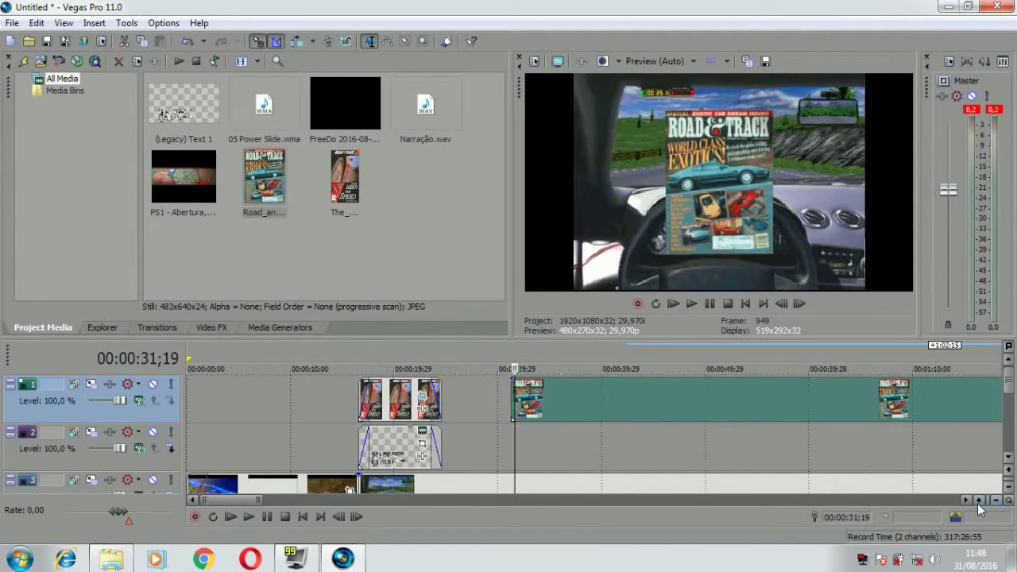
- Move the magazine event's final position keyframe to about 00:00:49 in its pan/crop timeline and close the crop settings
right_click(926, 399)
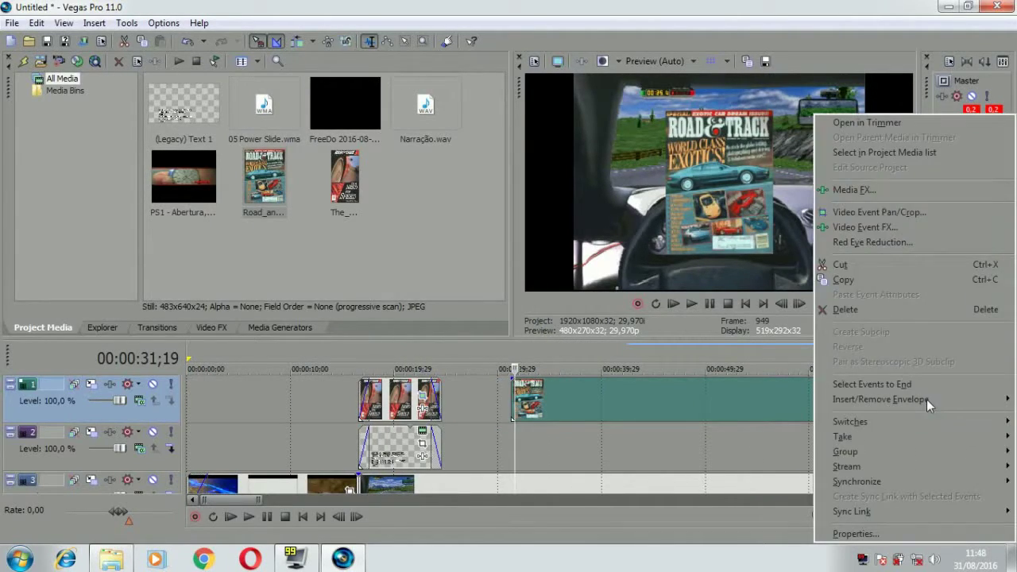
left_click(892, 212)
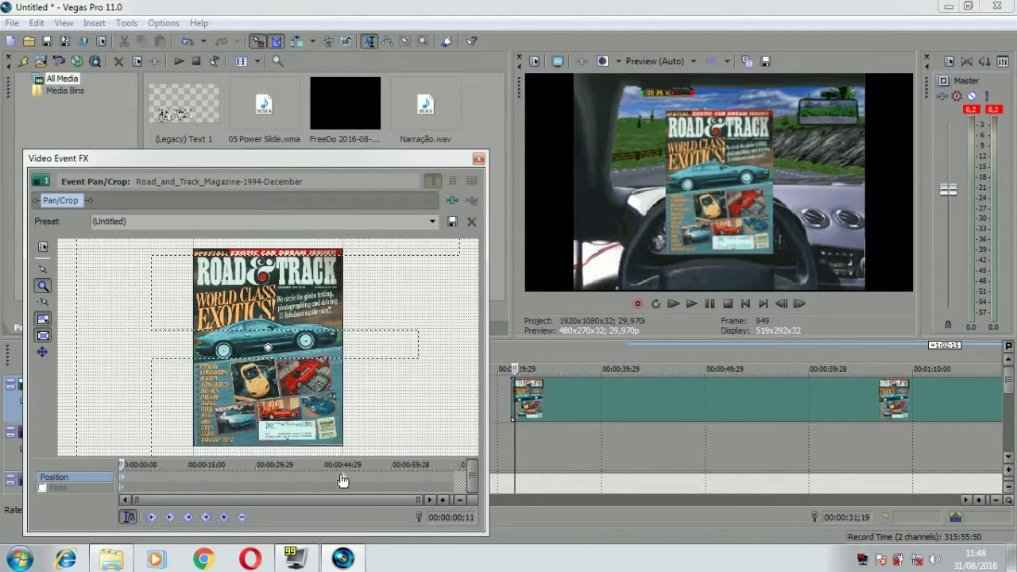
left_click(478, 160)
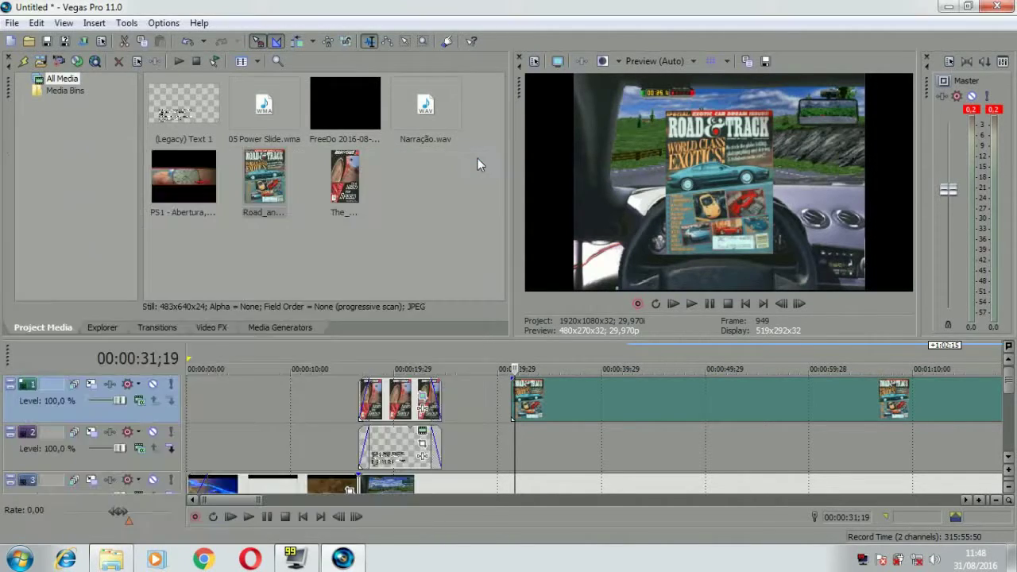
- Play the timeline from the magazine event's start at 00:00:31;08 to check the speed of the zoom
left_click(506, 392)
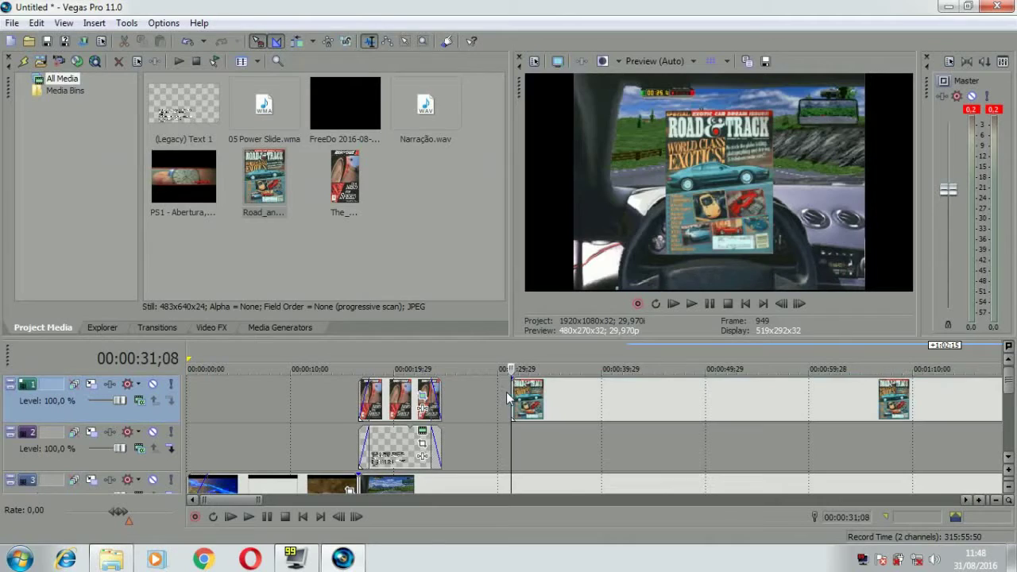
left_click(692, 303)
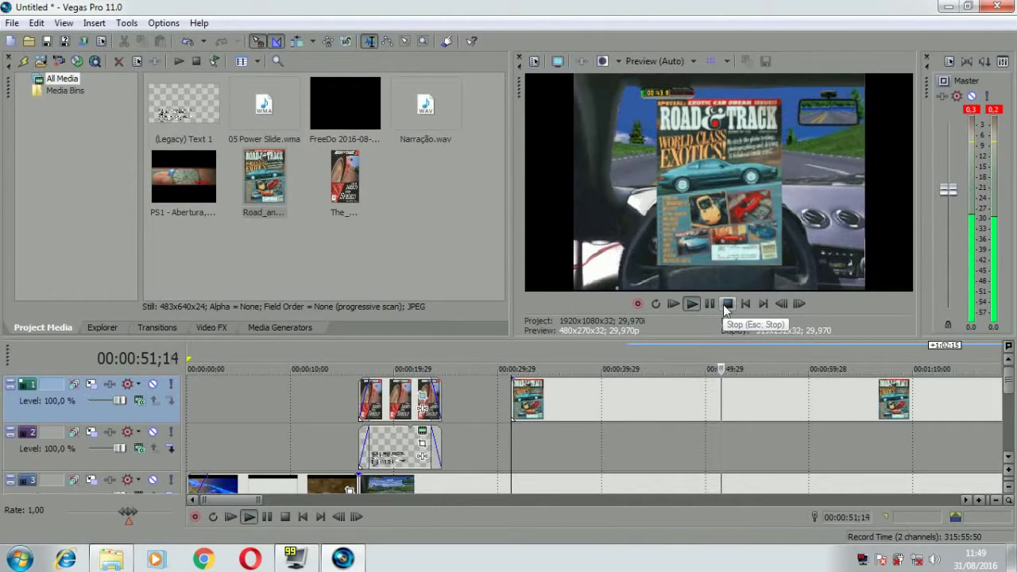
left_click(727, 304)
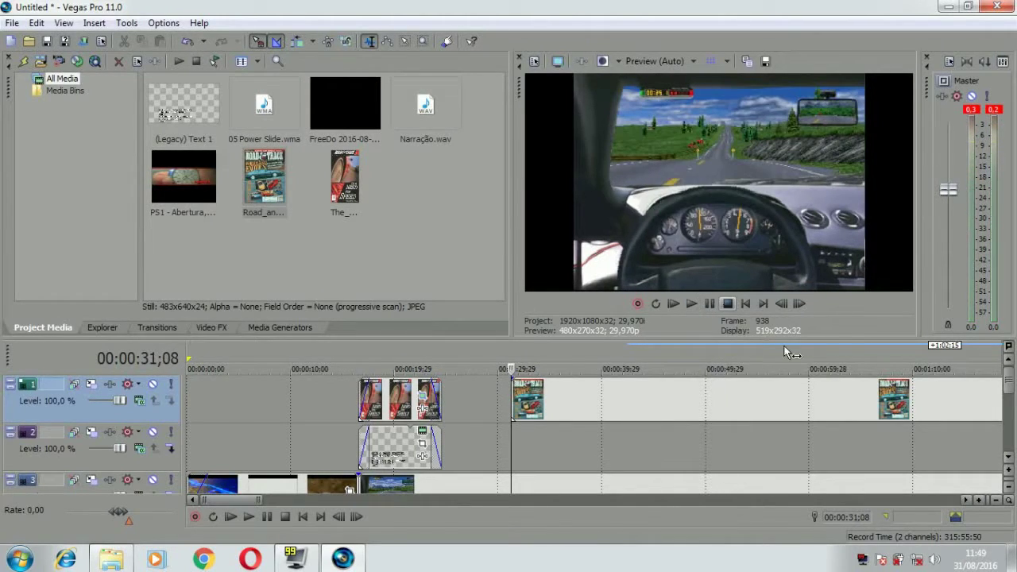
- Move the magazine event's final position keyframe to about 00:00:45 in its pan/crop timeline and preview the zoom
left_click(998, 501)
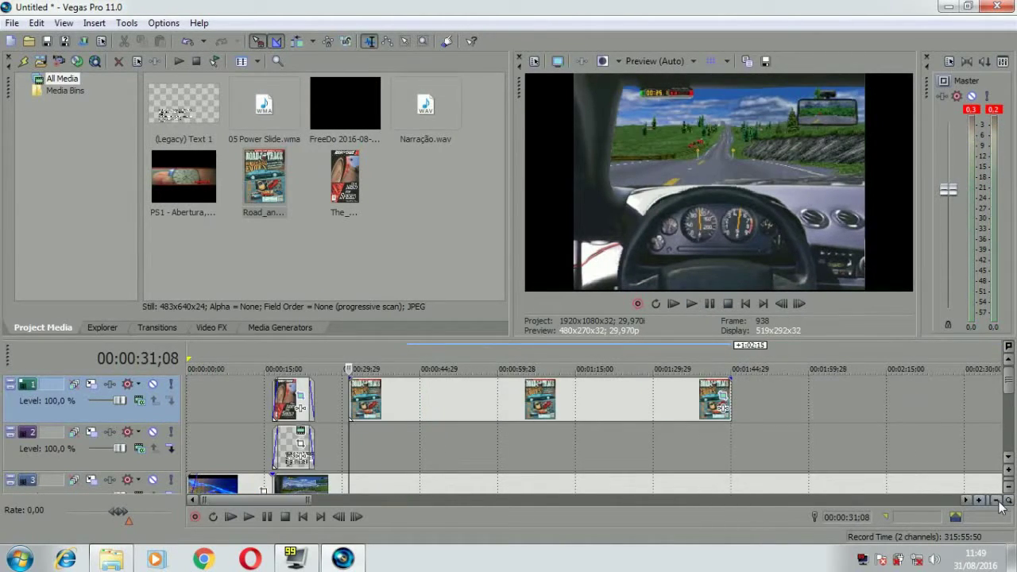
left_click(725, 396)
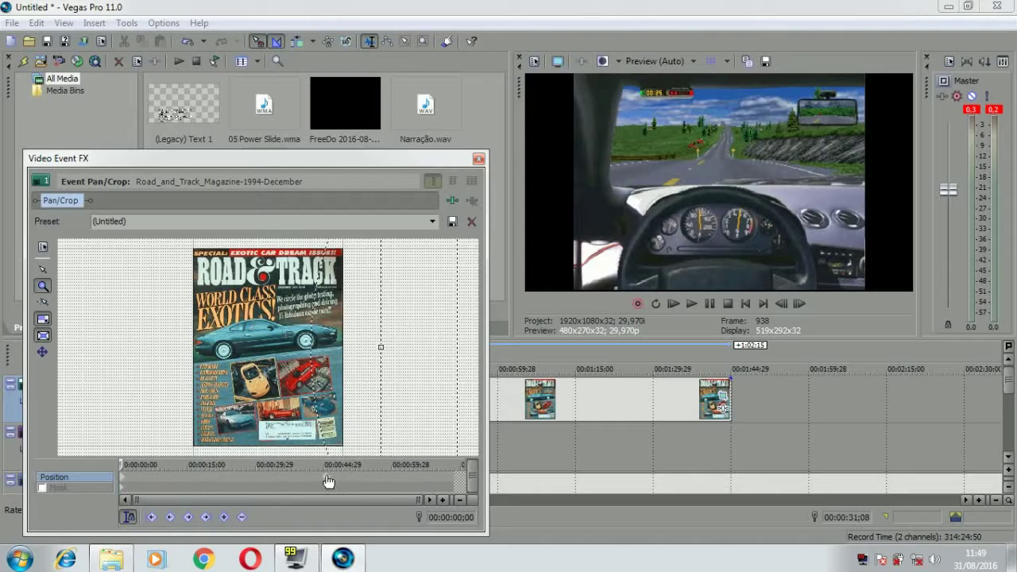
left_click(479, 160)
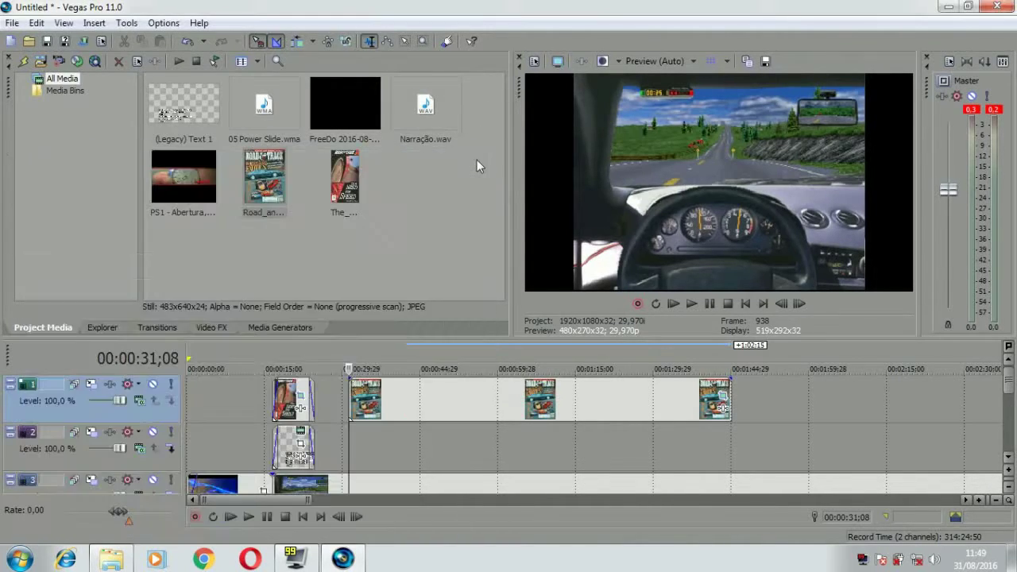
left_click(688, 302)
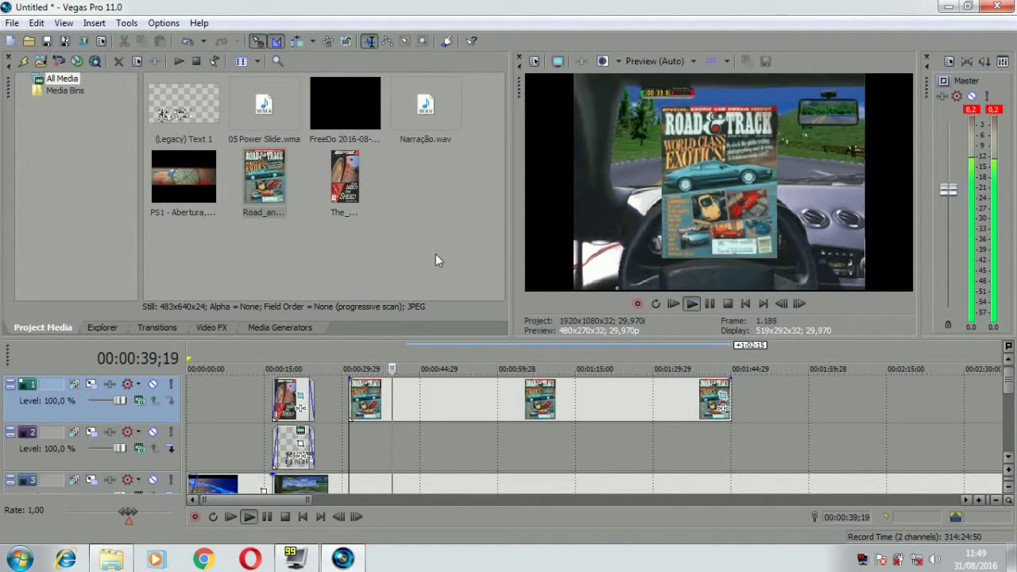
left_click(728, 303)
- Shift the magazine event's final position keyframe slightly earlier, to about 00:00:44, and close the crop settings
left_click(726, 404)
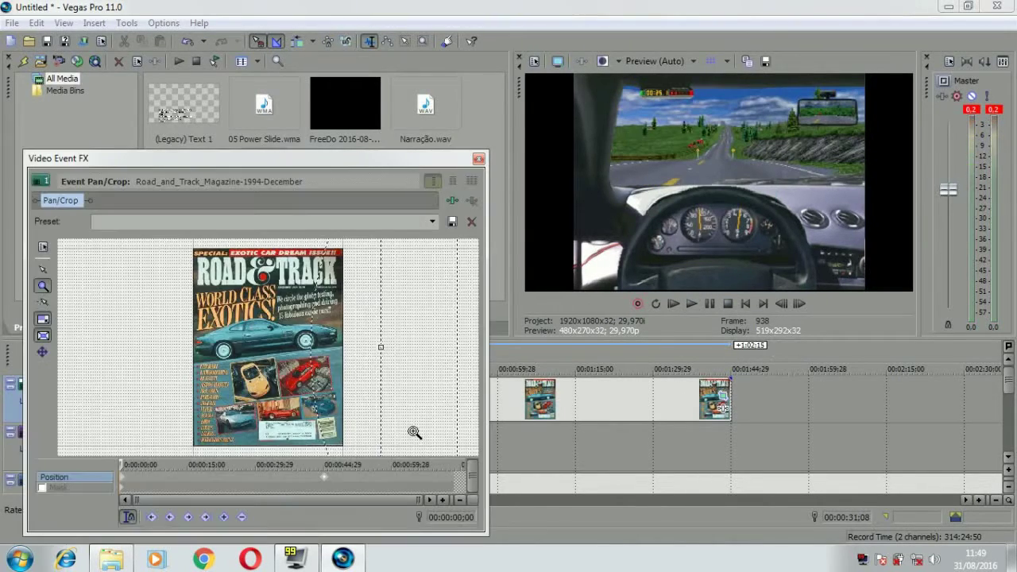
left_click_drag(326, 483, 320, 483)
left_click(478, 159)
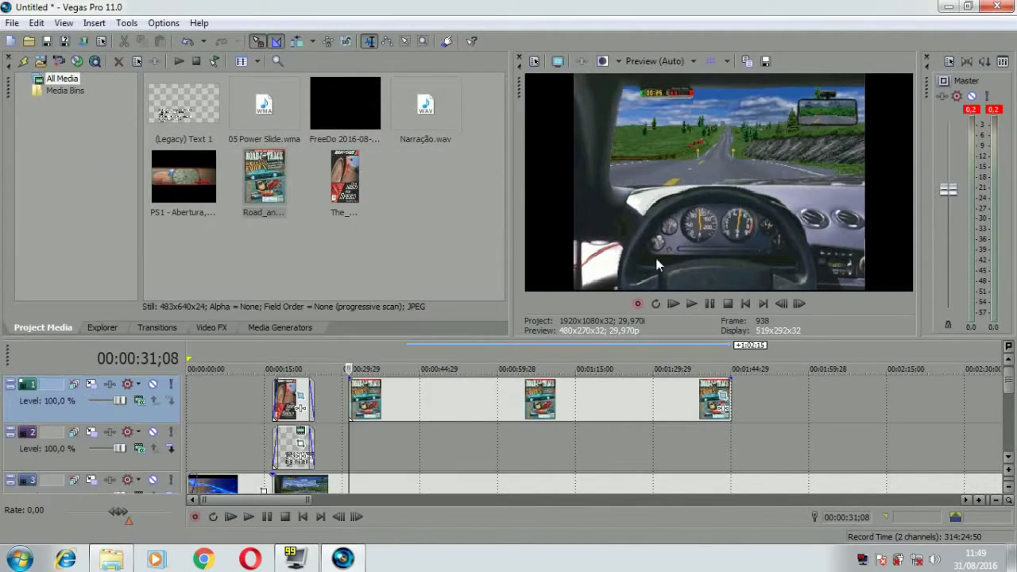
- Play the timeline from 00:00:31;08, stop near 00:00:51, and place the playhead at 00:00:51;23 just before the next narration phrase
left_click(692, 304)
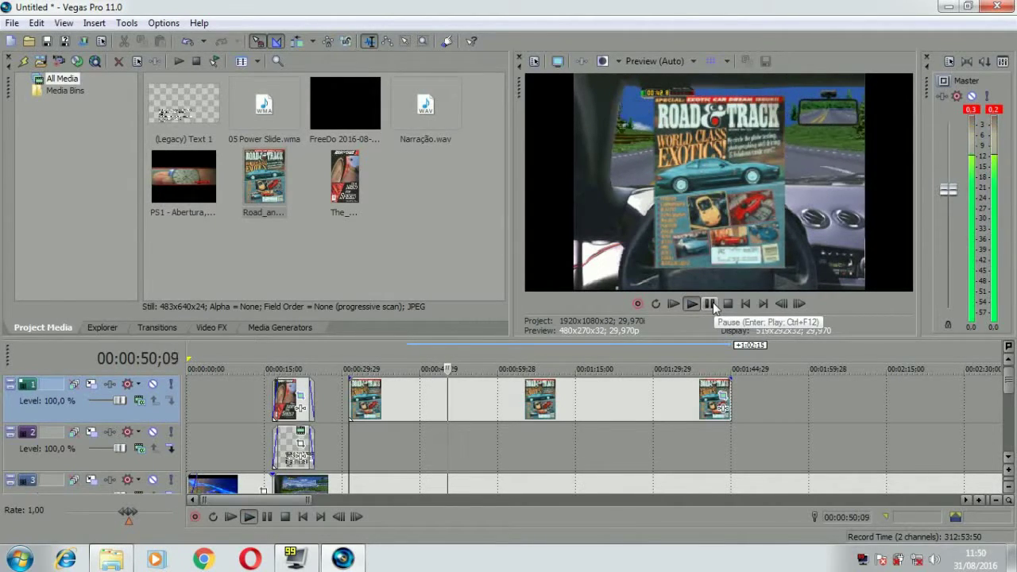
left_click(712, 303)
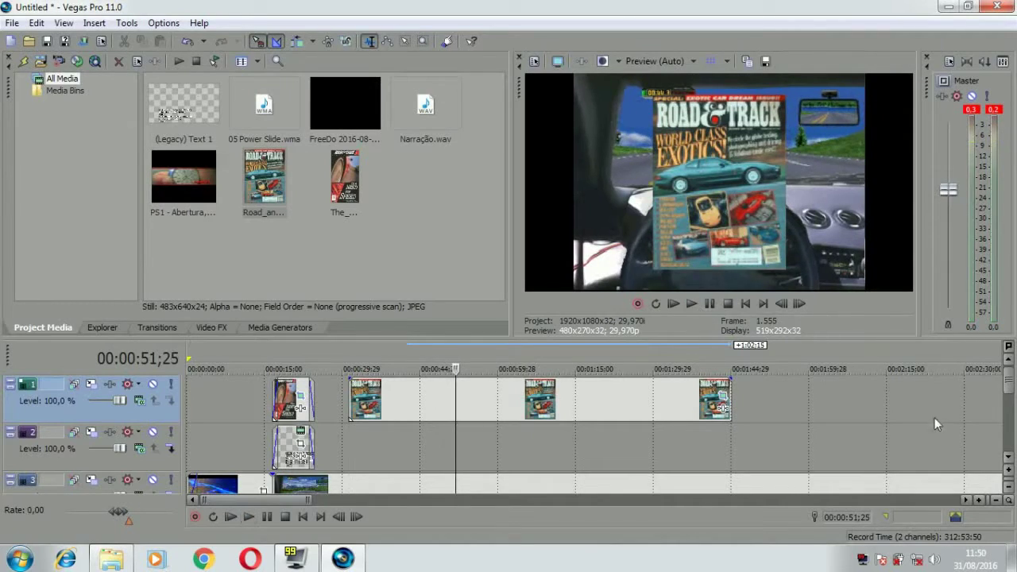
left_click(1009, 461)
left_click(1009, 461)
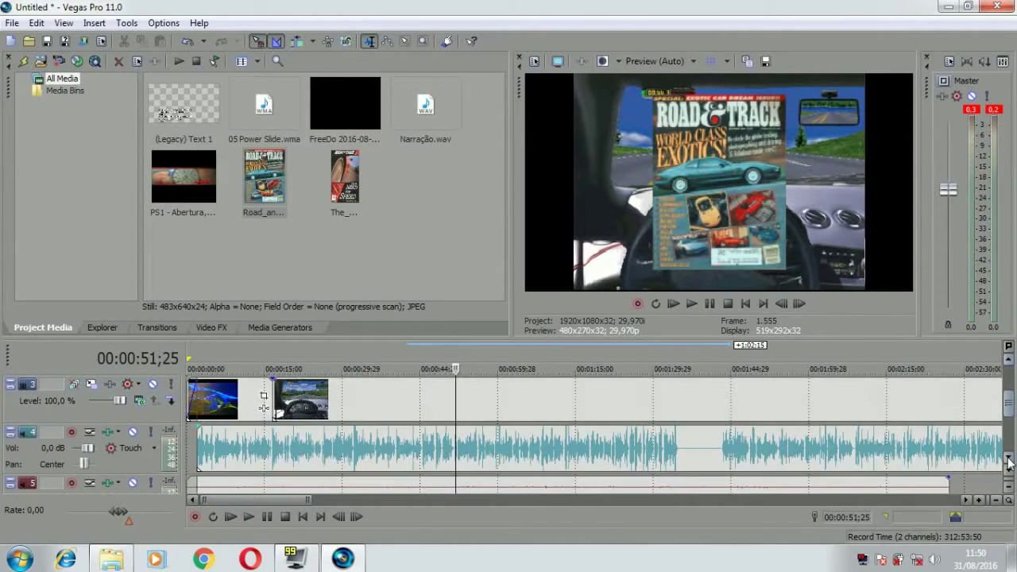
left_click(979, 501)
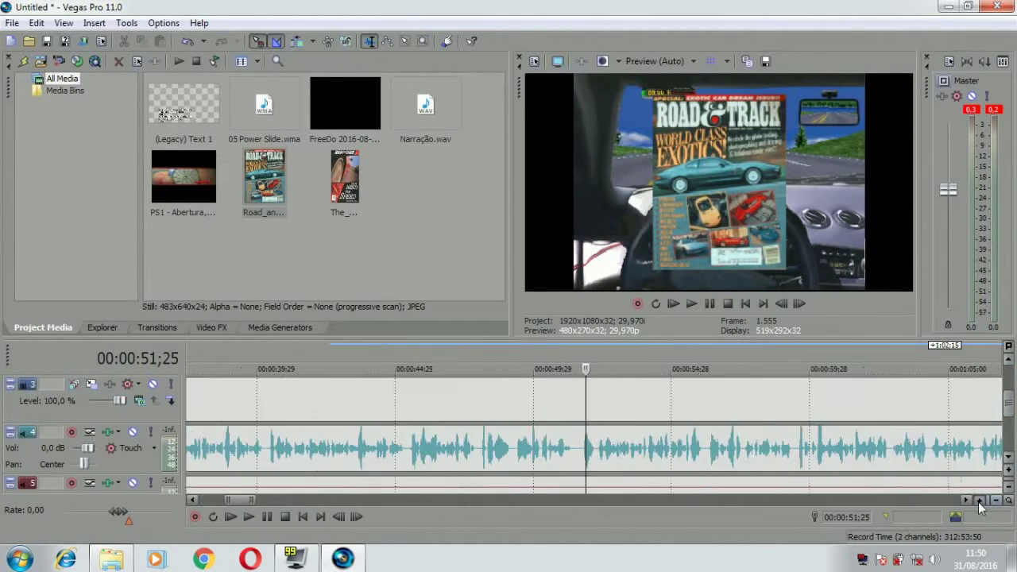
left_click(980, 502)
key("Left")
key("Left")
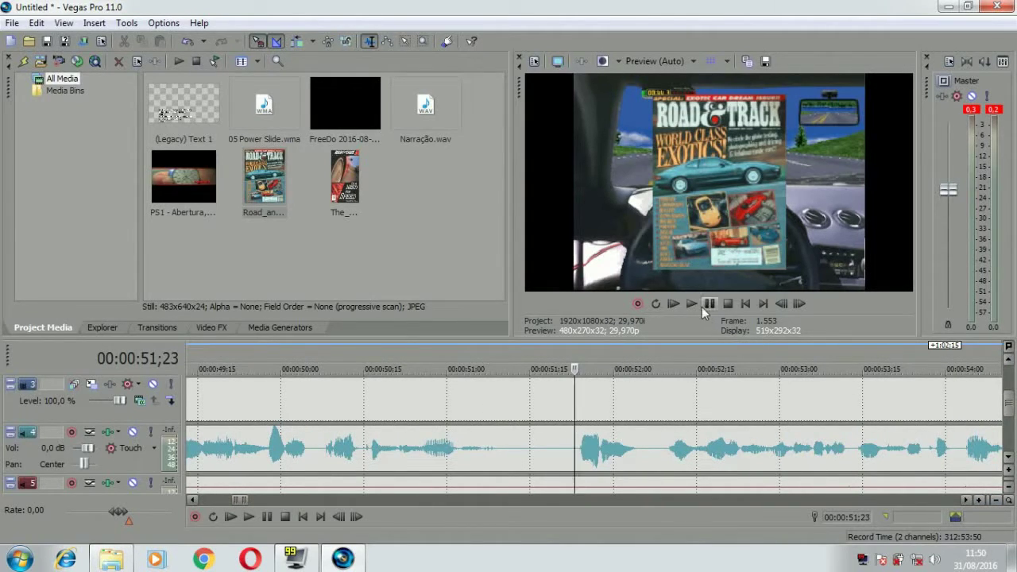
- Play the timeline from 00:00:51;23 to check whether the narration phrase starts at that point
left_click(699, 306)
left_click(729, 305)
left_click(693, 304)
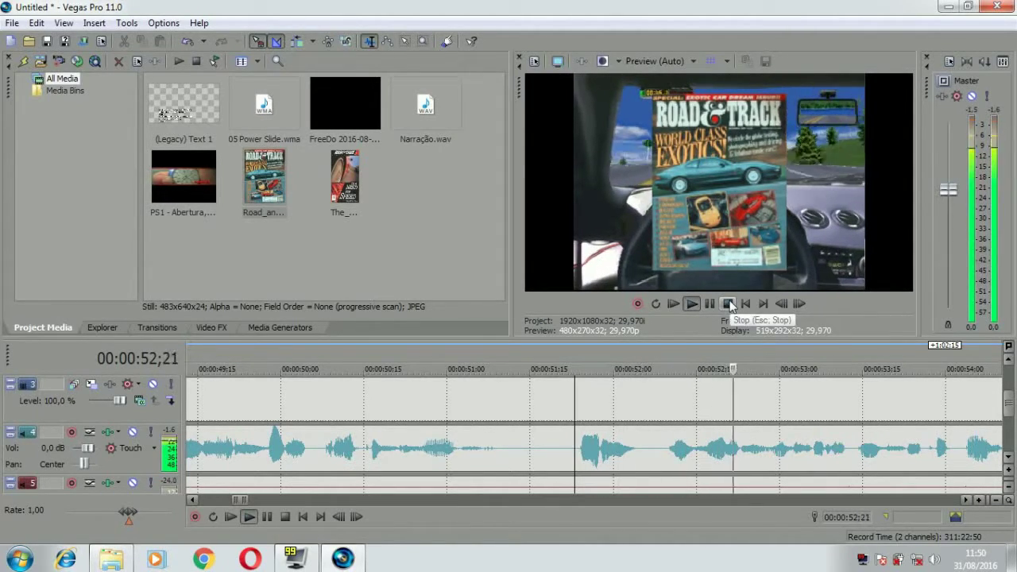
left_click(728, 303)
key("space")
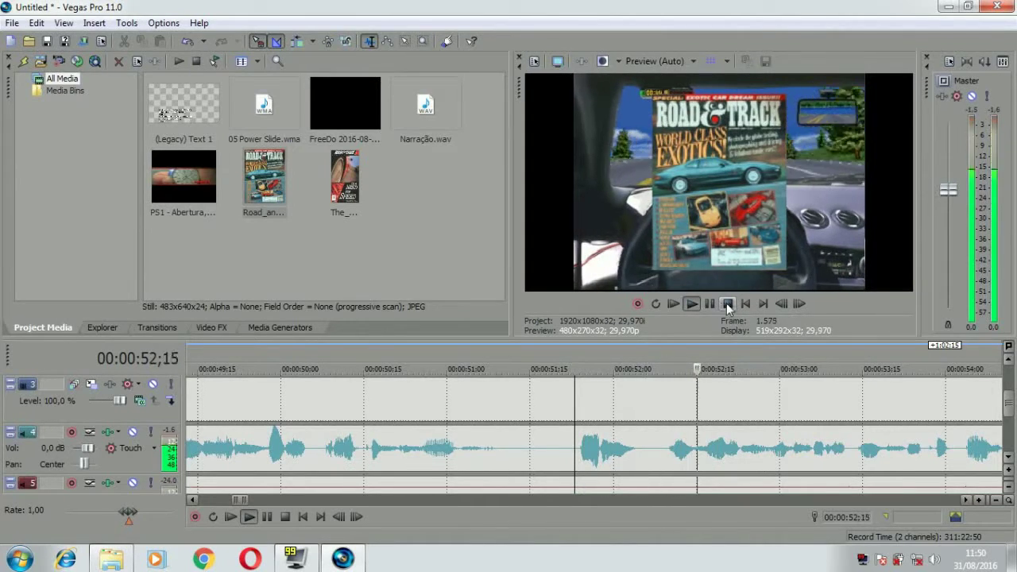
left_click(728, 304)
- Cut the Road & Track magazine event so that it ends at the playhead, 00:00:51;23
left_click(1010, 361)
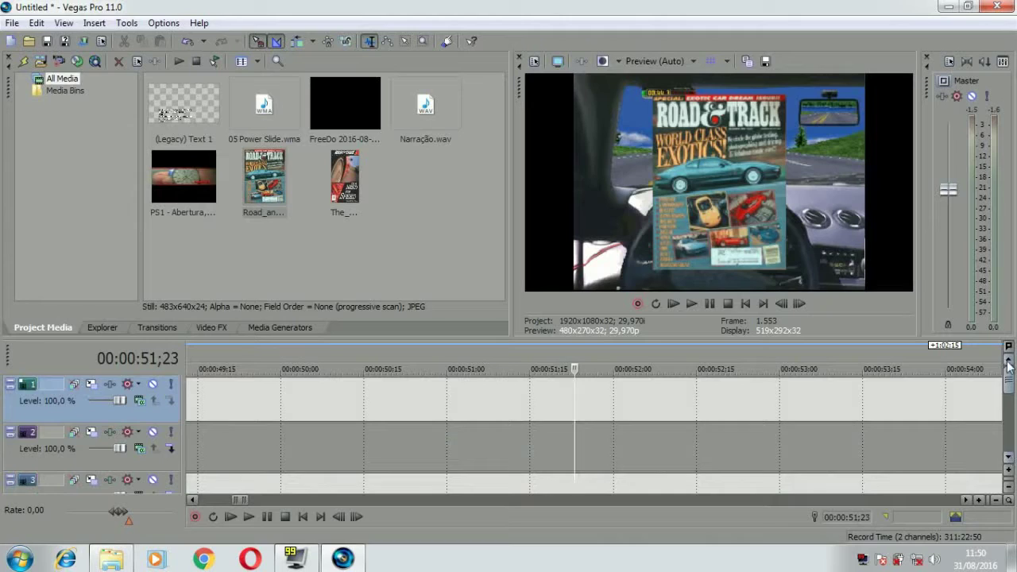
left_click(996, 500)
left_click(996, 500)
left_click(996, 500)
left_click(996, 500)
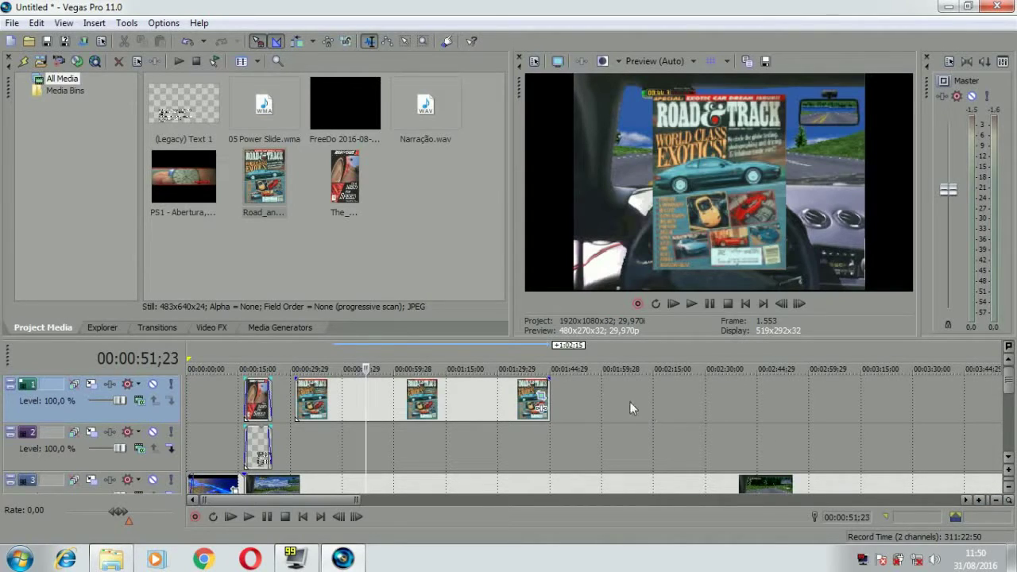
left_click(980, 500)
left_click(980, 500)
left_click(980, 500)
left_click(980, 499)
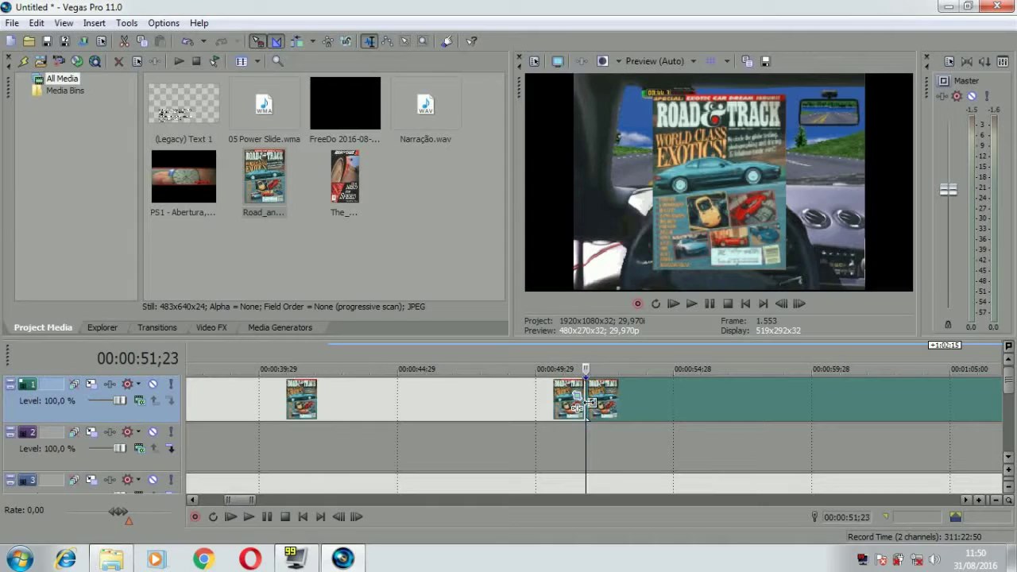
left_click_drag(591, 403, 589, 403)
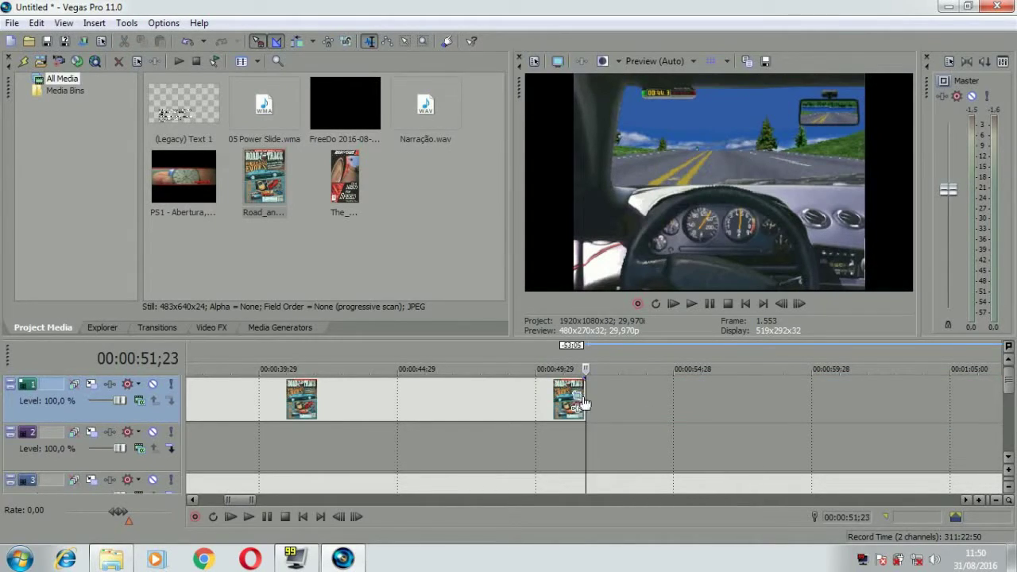
- Compare the magazine event's frames at 00:00:20;14 and 00:00:20;15 in its pan/crop timeline, and close the crop settings
left_click(579, 403)
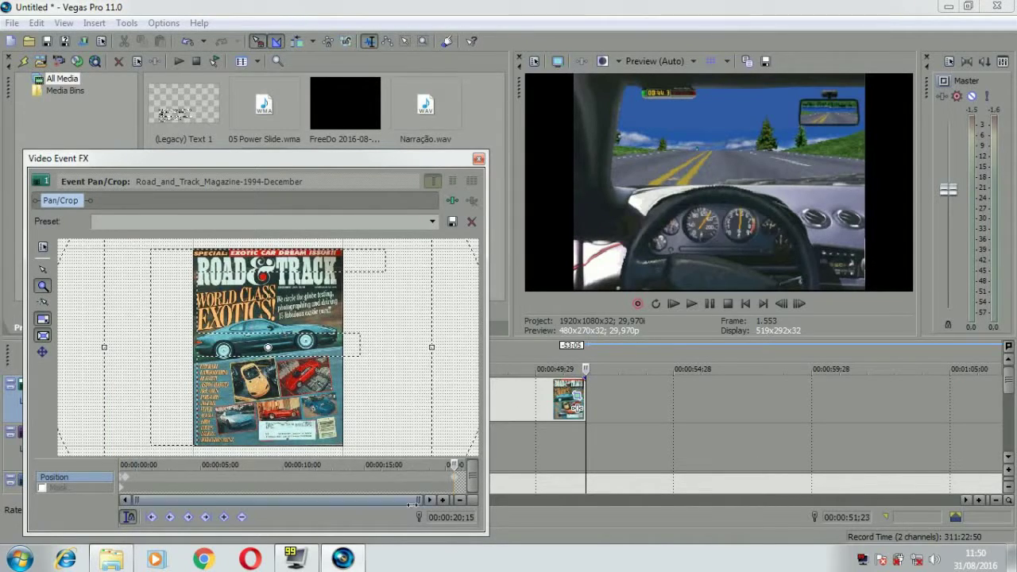
left_click(444, 500)
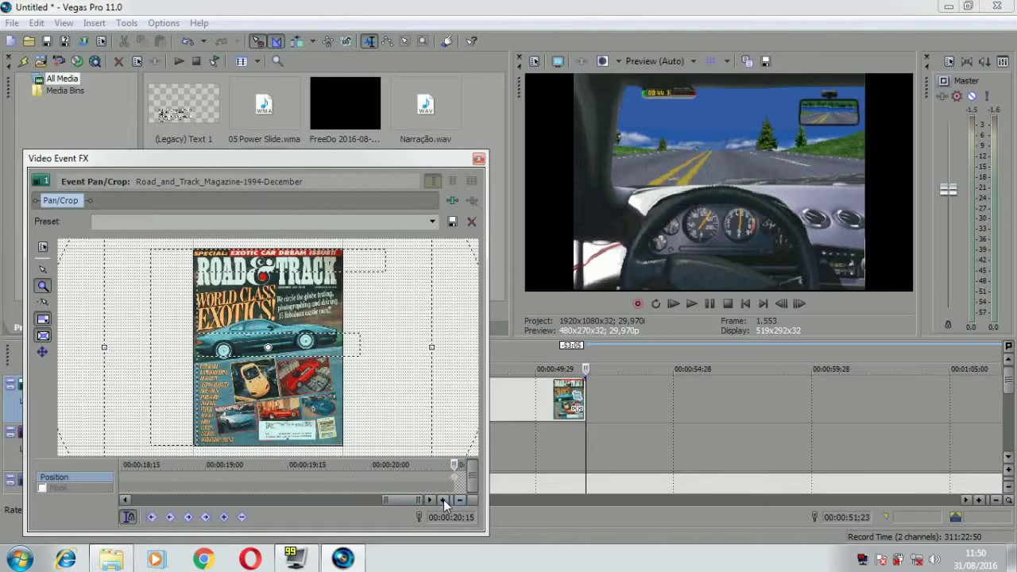
left_click(444, 500)
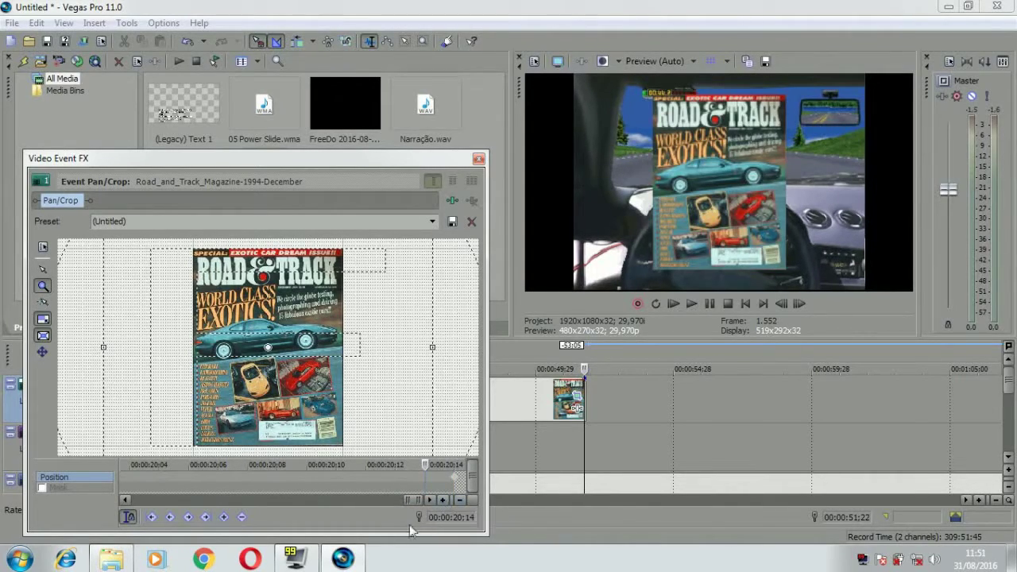
left_click(452, 481)
key("Left")
key("Right")
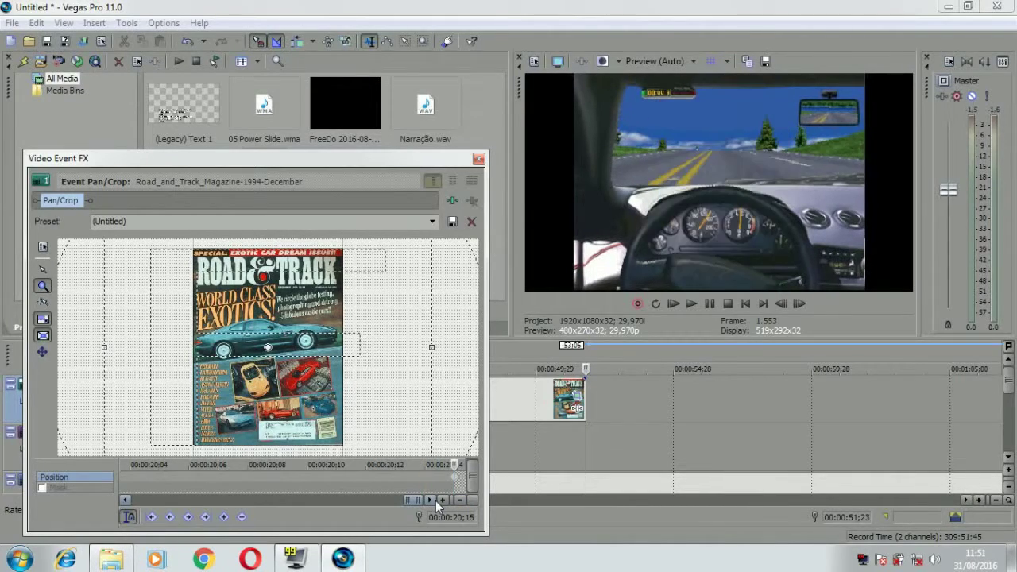
key("Left")
key("Right")
key("Left")
key("Right")
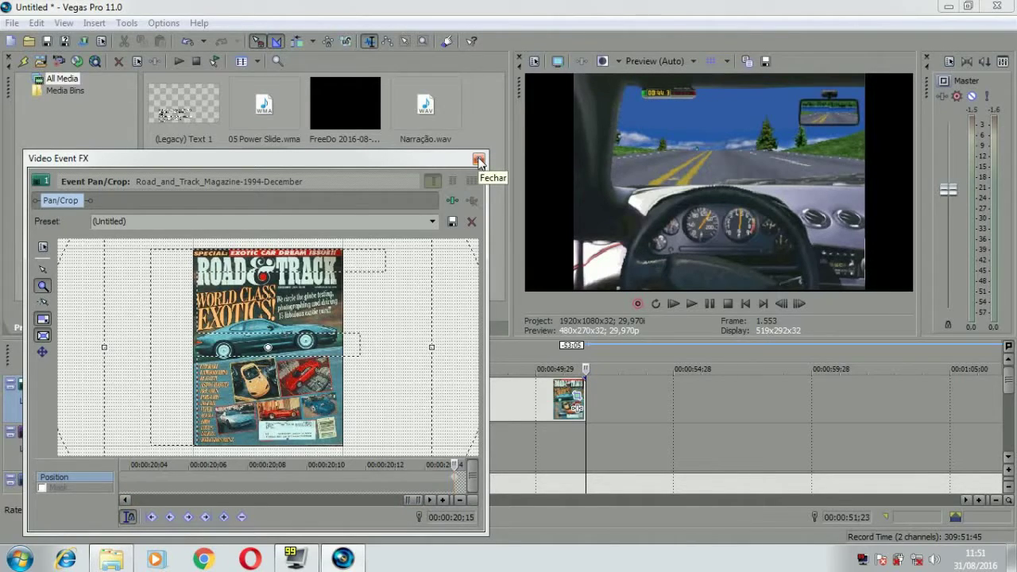
key("Left")
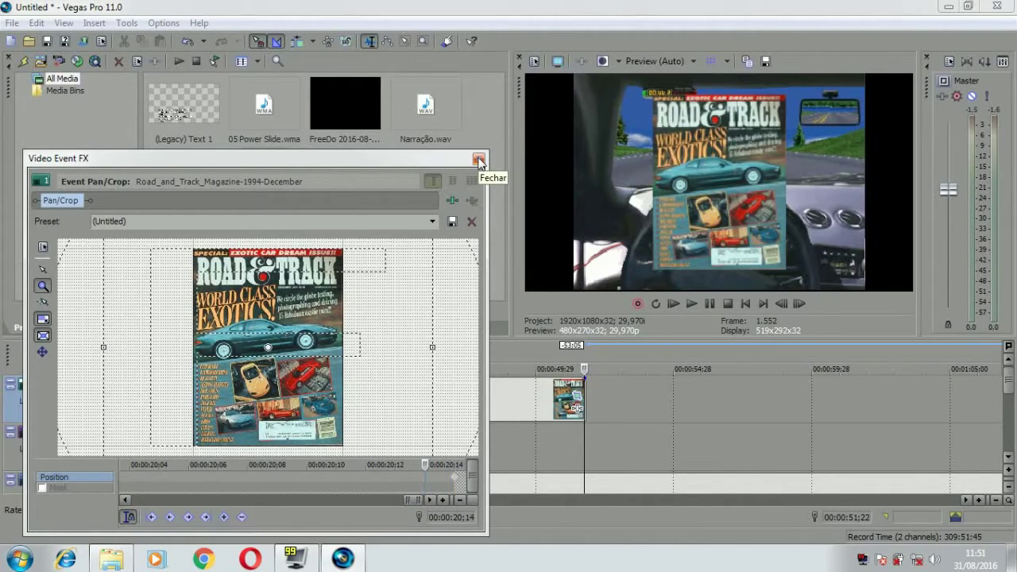
key("Right")
left_click(480, 161)
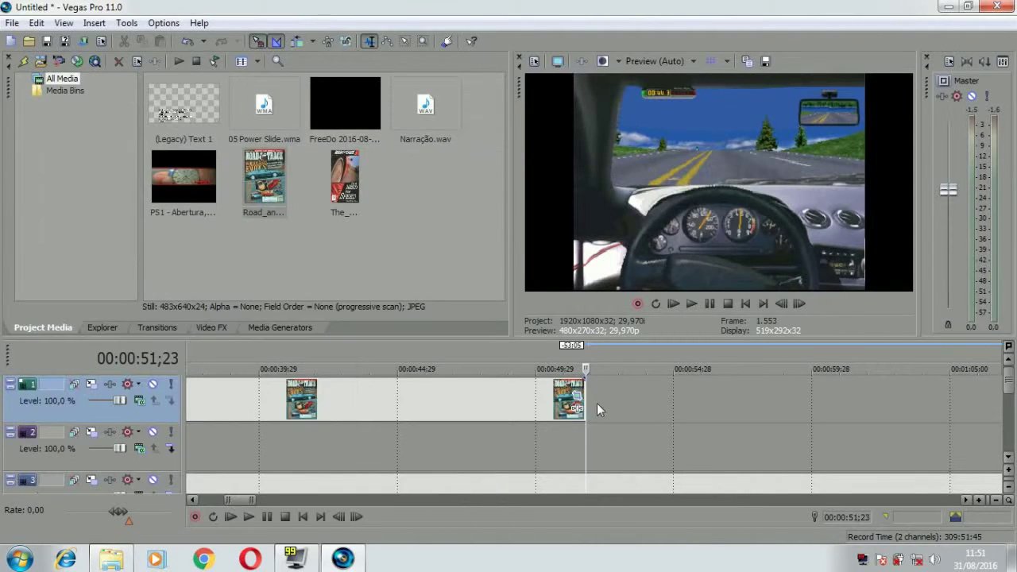
- Extend the magazine event's end by 12 frames to 00:00:52;05 and step through the frames around 00:00:51;23
left_click(585, 397)
left_click_drag(587, 397, 597, 396)
left_click(980, 500)
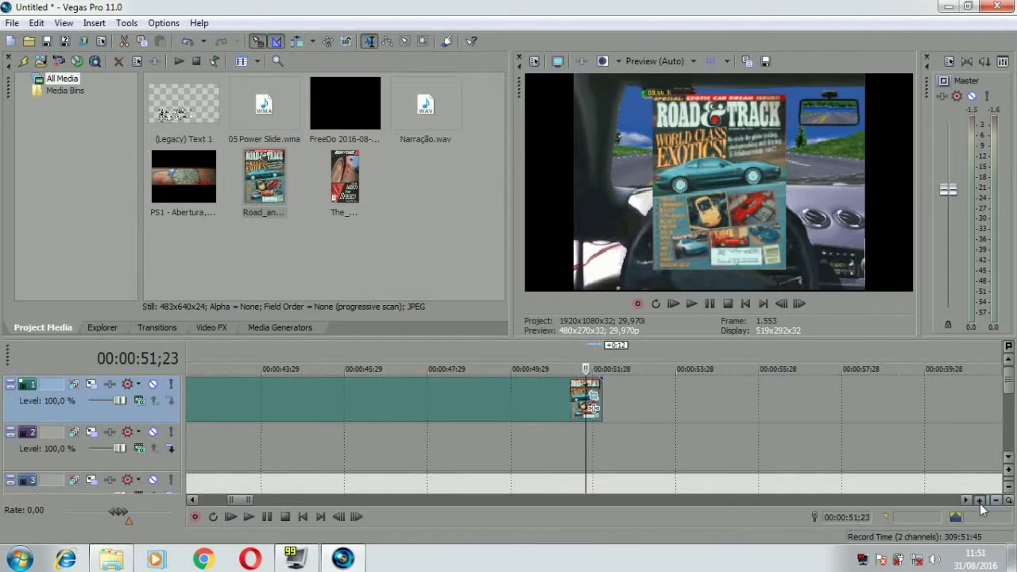
key("Right")
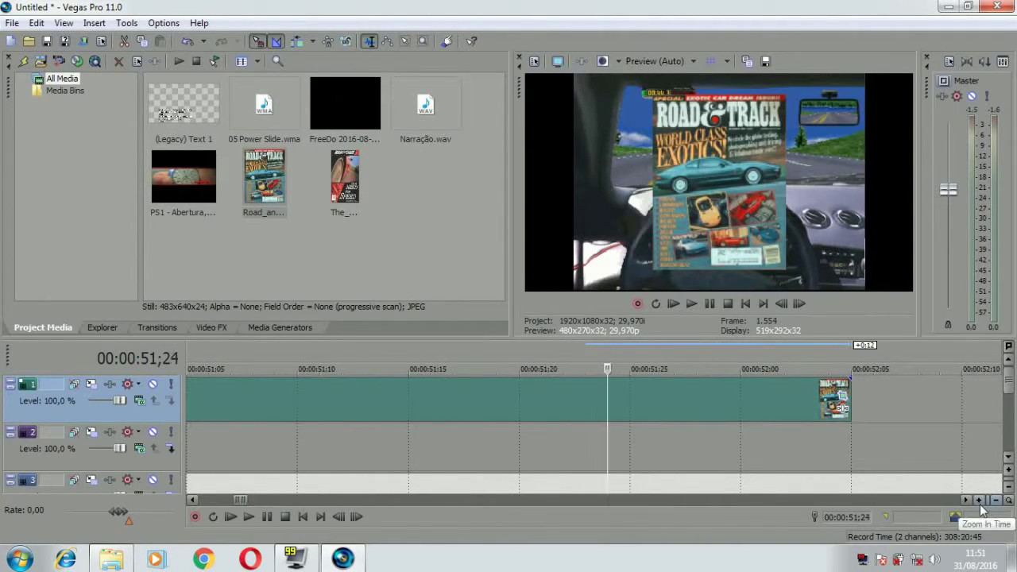
key("Left")
key("Left")
key("Left")
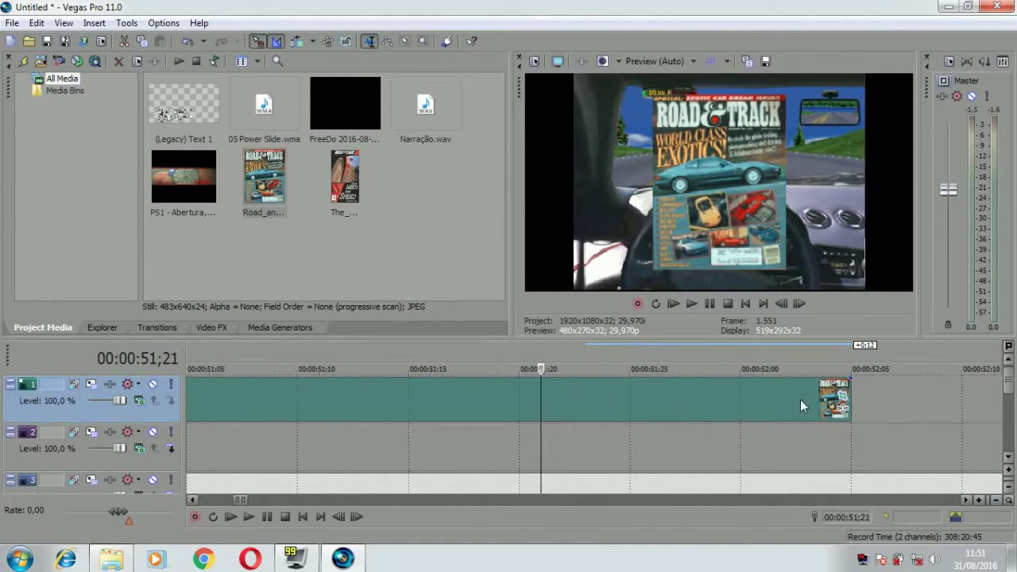
- Add a position keyframe at 00:00:20;16 in the magazine event's pan/crop timeline, just after the existing one near its end
left_click(841, 394)
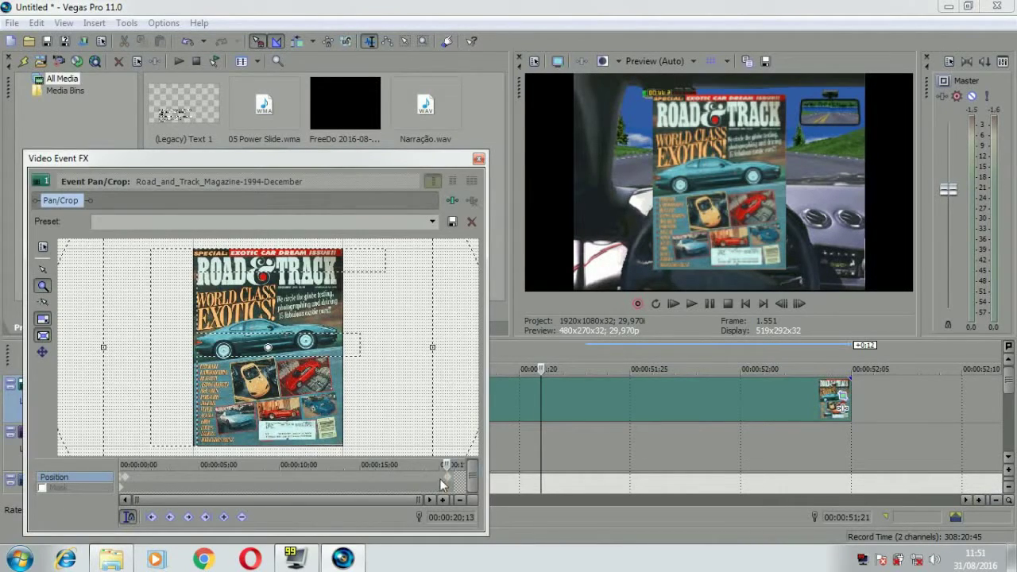
left_click(450, 482)
key("Right")
key("Right")
key("Right")
key("Right")
key("Right")
key("Right")
key("Right")
key("Right")
key("Right")
key("Right")
key("Left")
key("Left")
key("Left")
key("Left")
key("Left")
key("Left")
key("Left")
key("Left")
key("Left")
key("Left")
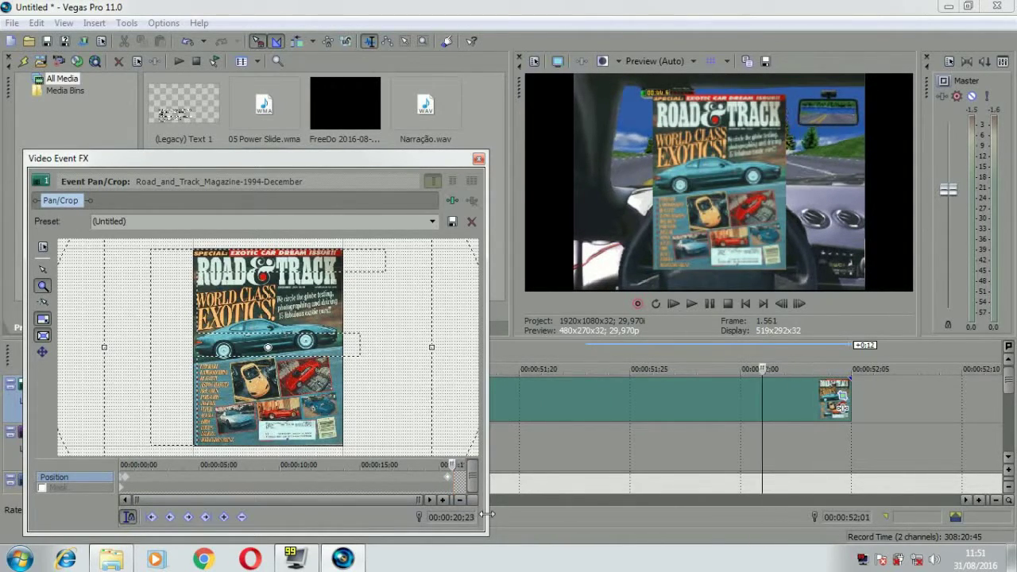
key("Right")
left_click(444, 500)
left_click(443, 500)
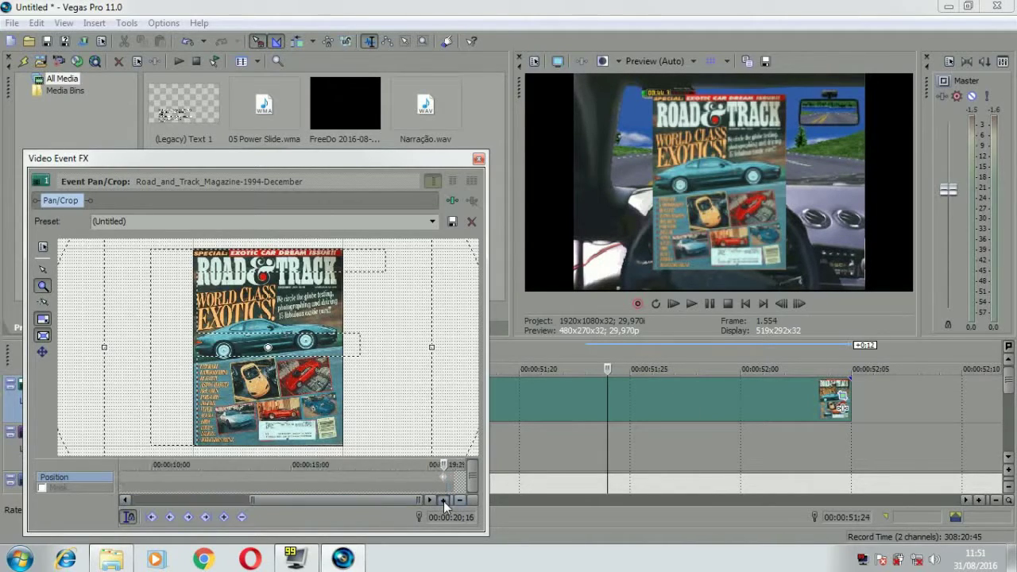
left_click(443, 501)
left_click(444, 501)
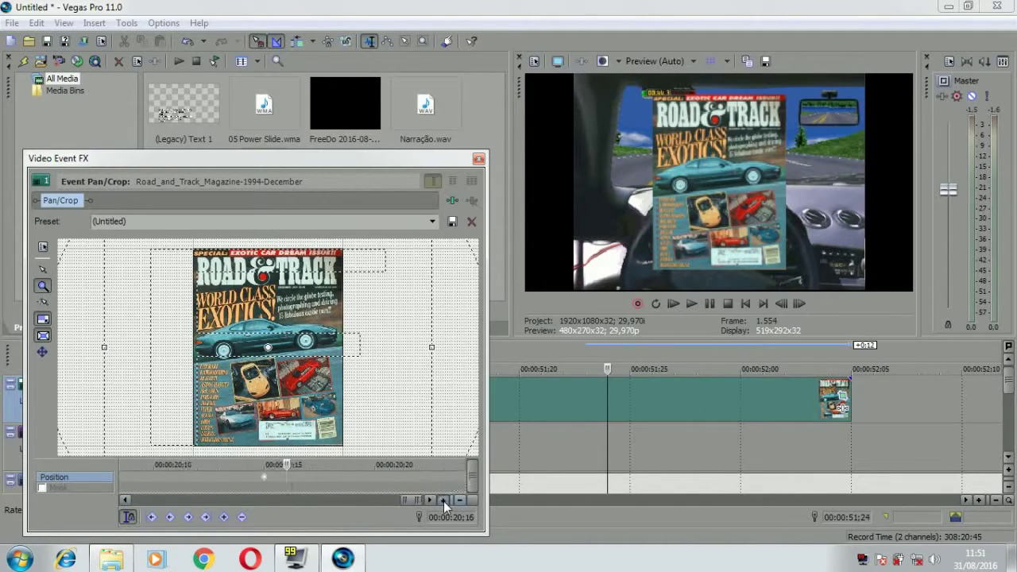
left_click(223, 517)
- Add a position keyframe at 00:00:20;26 in the magazine's pan/crop timeline and bring the whole crop frame into view for editing
key("Right")
key("Right")
key("Right")
key("Right")
key("Right")
key("Right")
key("Right")
key("Right")
key("Right")
key("Right")
key("Right")
key("Left")
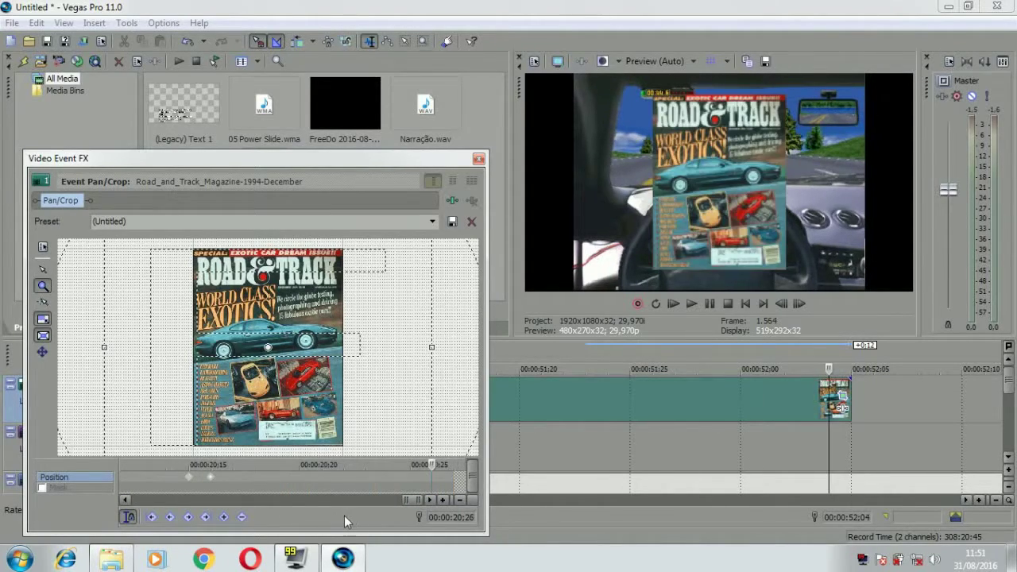
left_click(223, 518)
right_click(303, 372)
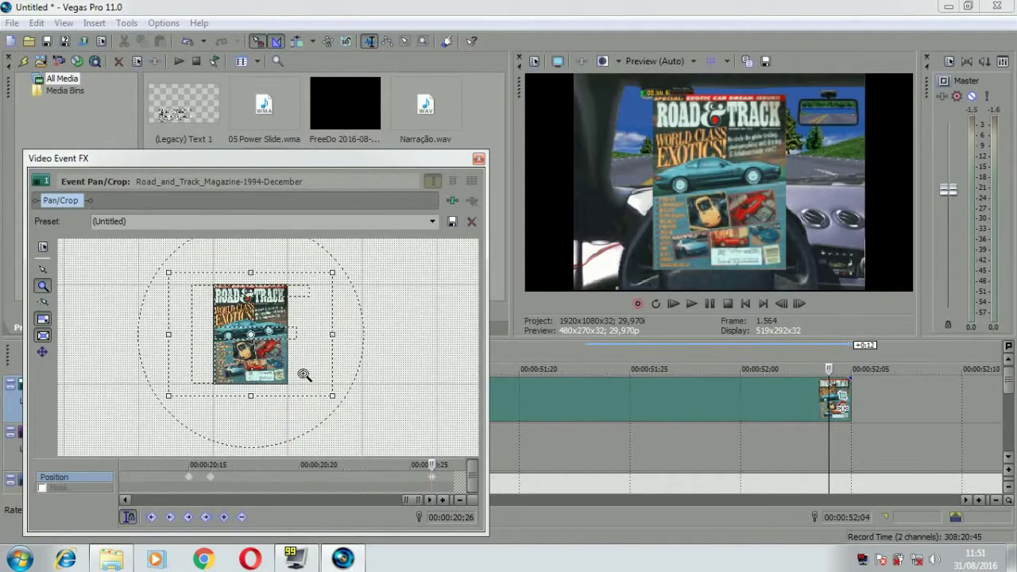
left_click(45, 270)
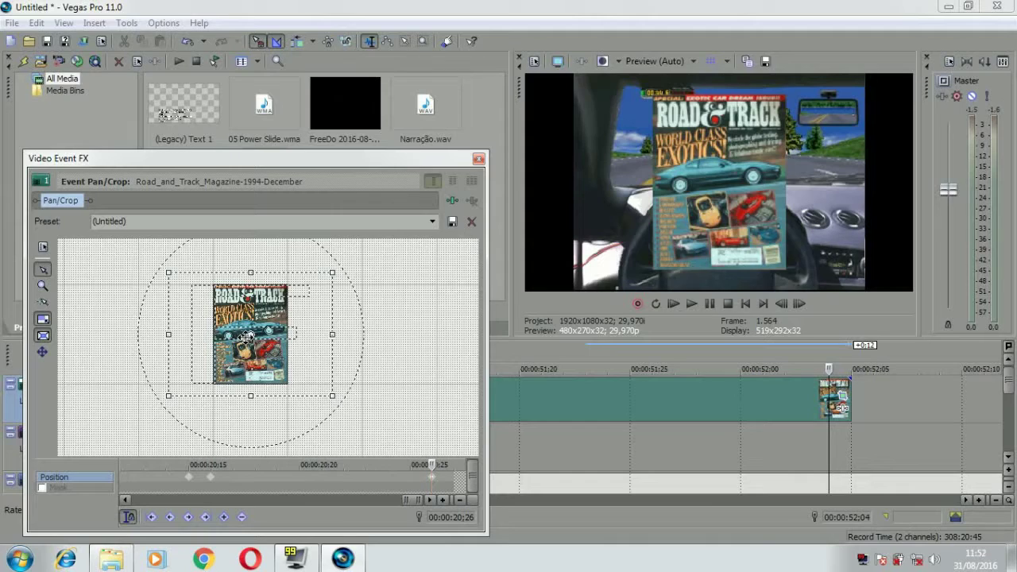
left_click(443, 499)
left_click(442, 500)
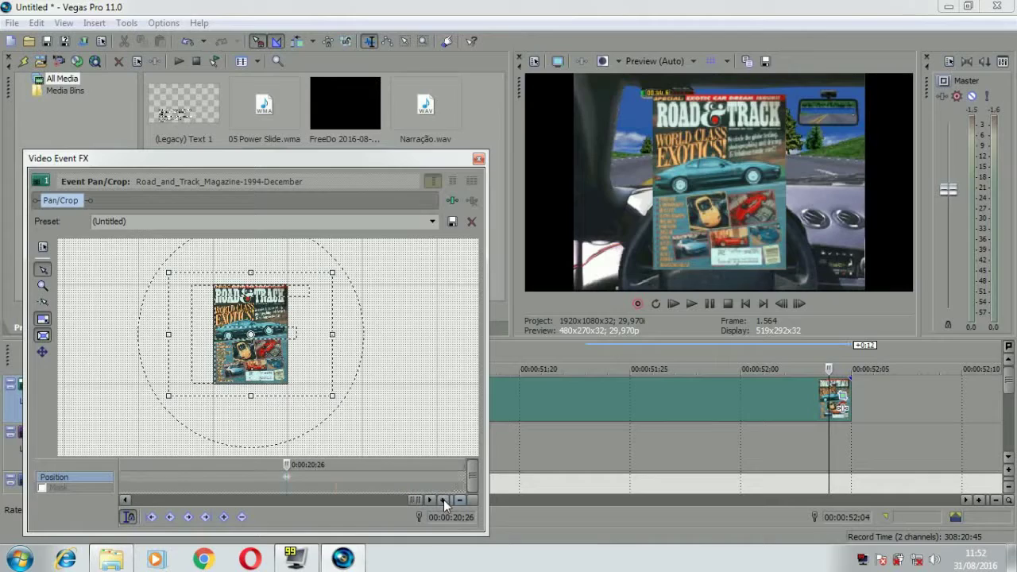
left_click(461, 500)
left_click(462, 500)
left_click(462, 499)
left_click(444, 499)
left_click(444, 499)
left_click(460, 500)
left_click(460, 499)
left_click(460, 500)
left_click(461, 500)
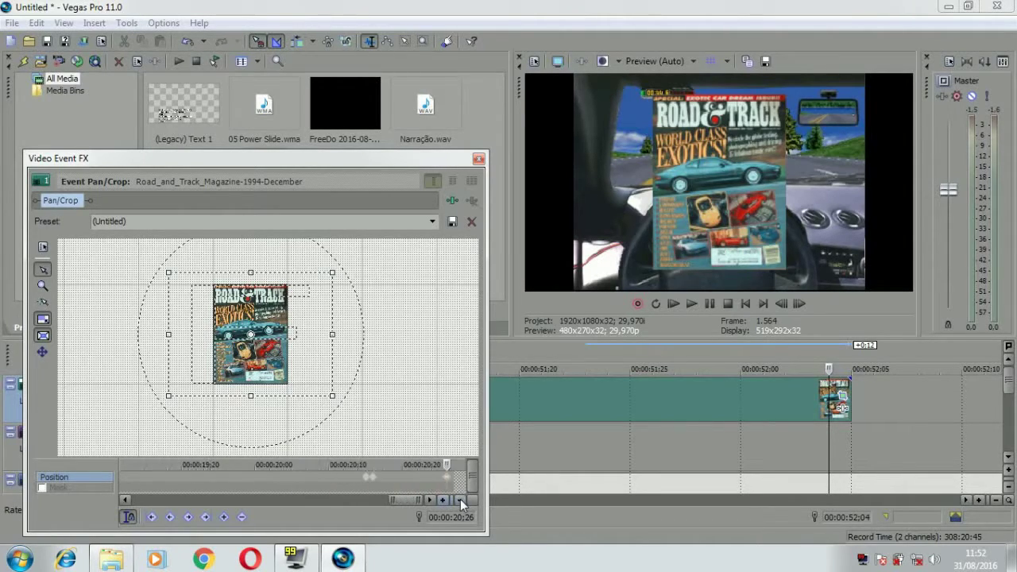
left_click(439, 499)
left_click(439, 499)
left_click(439, 499)
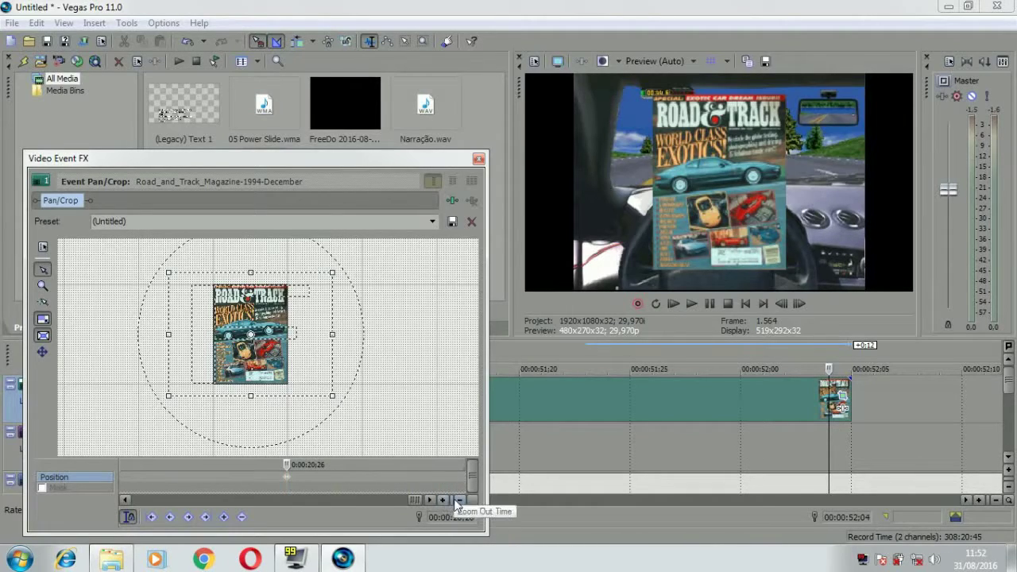
left_click(459, 501)
left_click(459, 501)
left_click(459, 501)
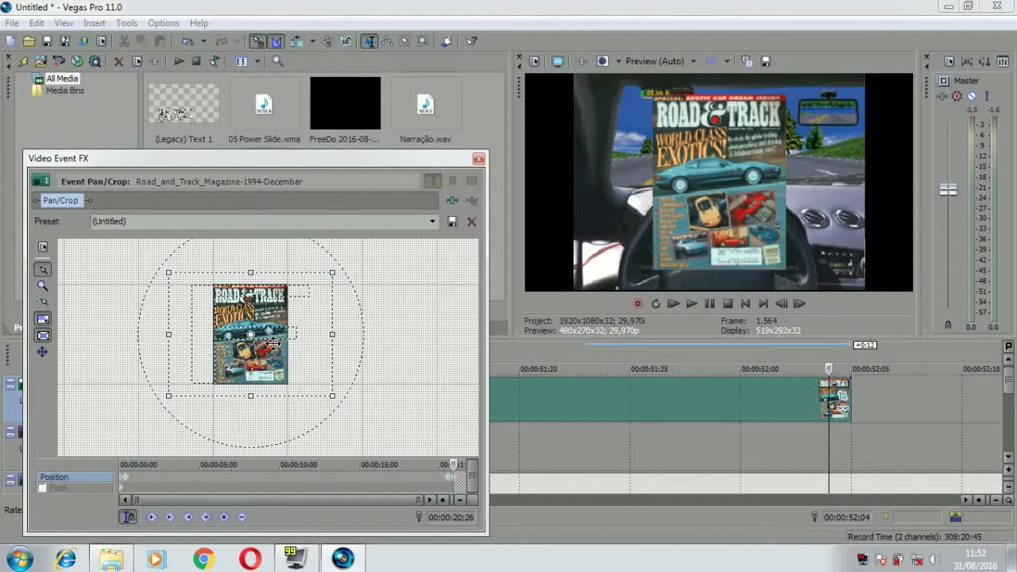
left_click(443, 499)
left_click(444, 499)
left_click(443, 500)
left_click(444, 499)
left_click(444, 499)
left_click(443, 499)
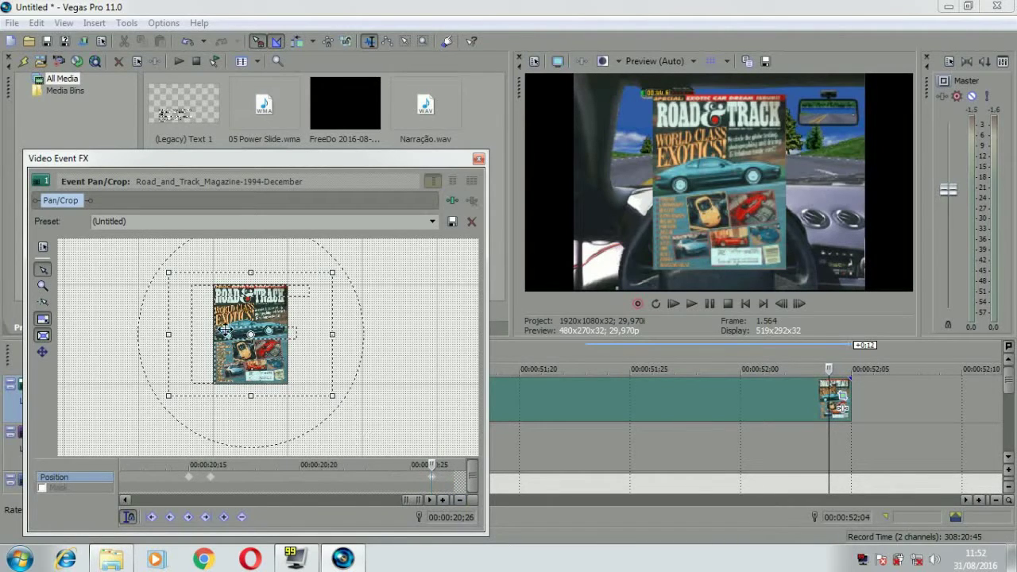
- Shift the crop frame left at the 00:00:20;26 keyframe until the magazine is out of the picture, and close the crop settings
mouse_move(228, 329)
left_mouse_down()
mouse_move(123, 330)
mouse_move(228, 330)
left_mouse_up()
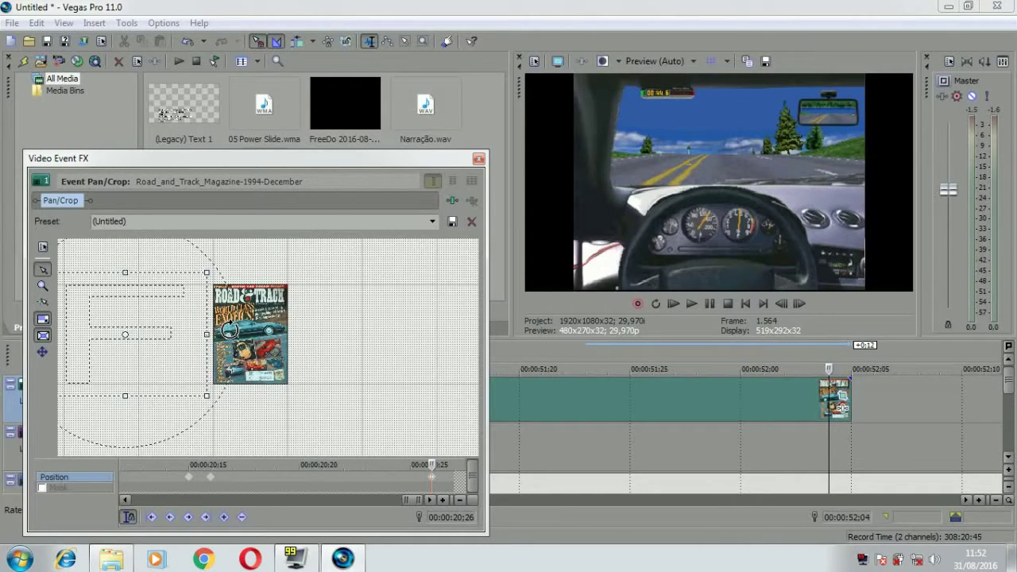
left_click(478, 161)
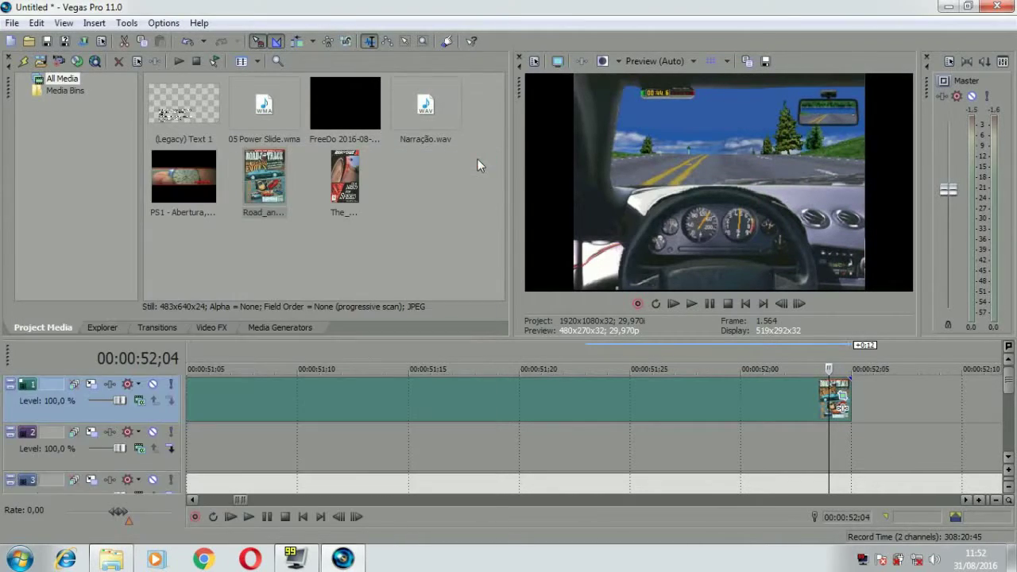
- Play the timeline repeatedly from near the end of the magazine event and pause the playback at 00:00:56;06
left_click(996, 501)
left_click(997, 501)
left_click(997, 501)
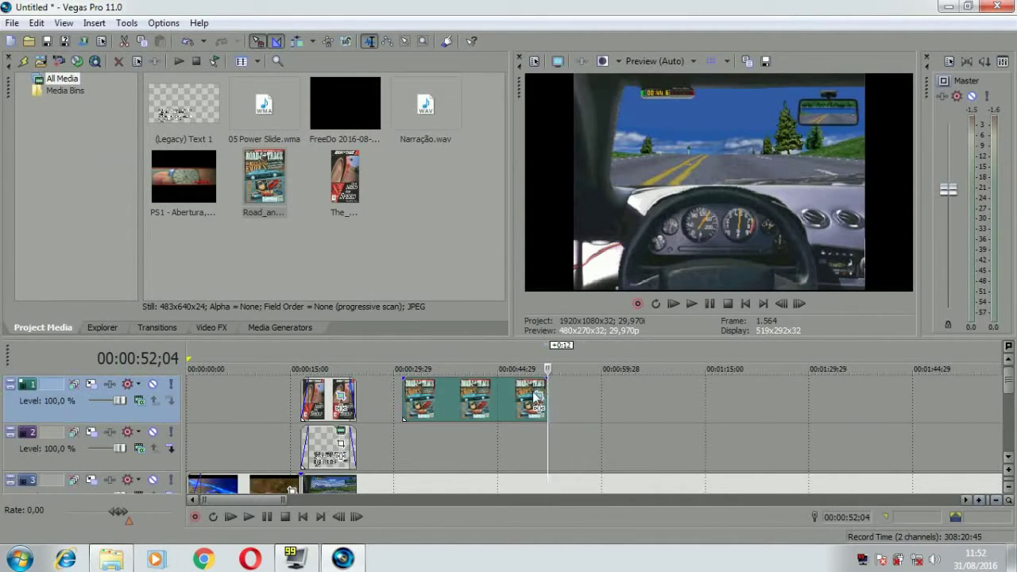
left_click(528, 395)
left_click(691, 304)
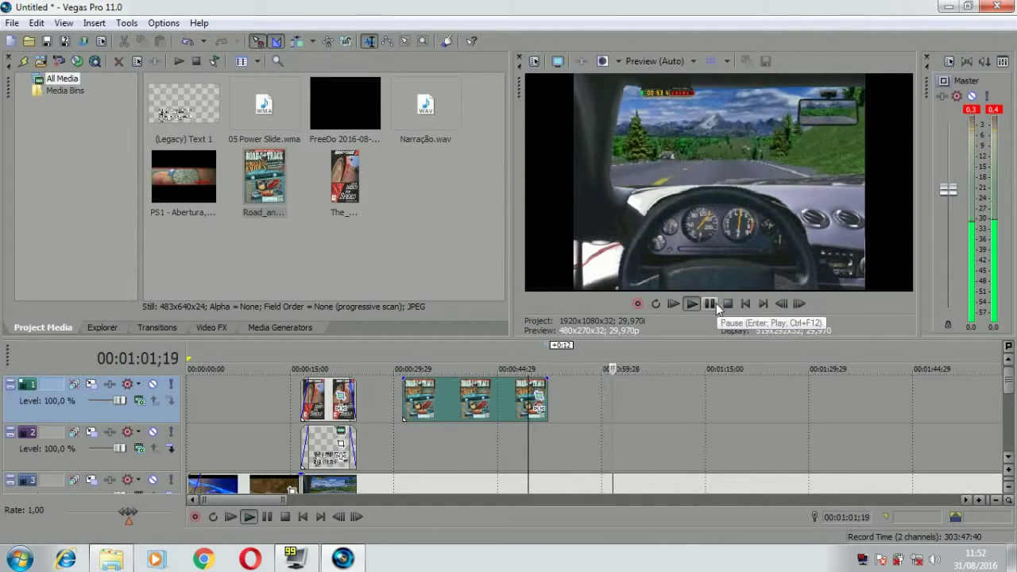
left_click(699, 303)
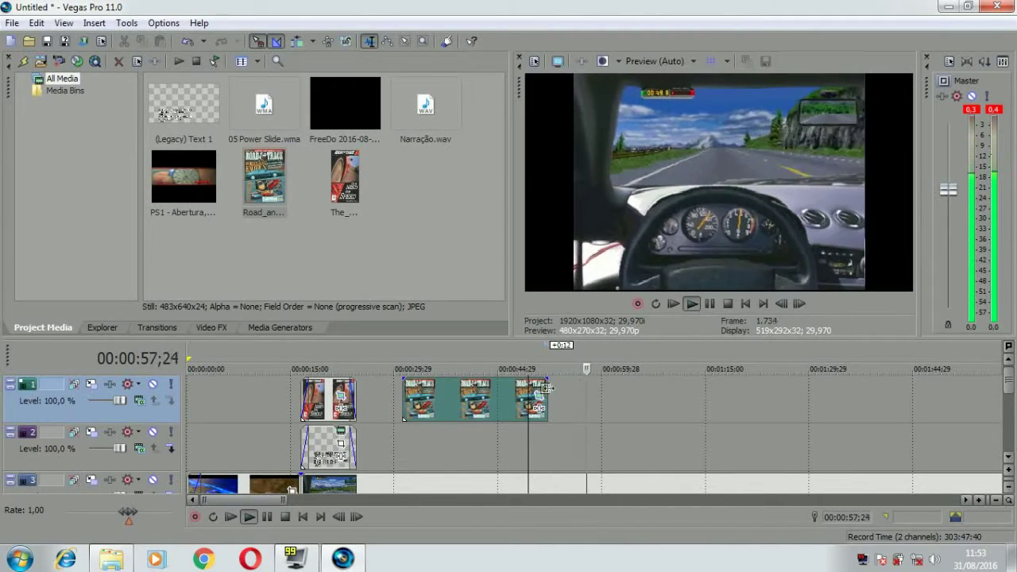
left_click(690, 305)
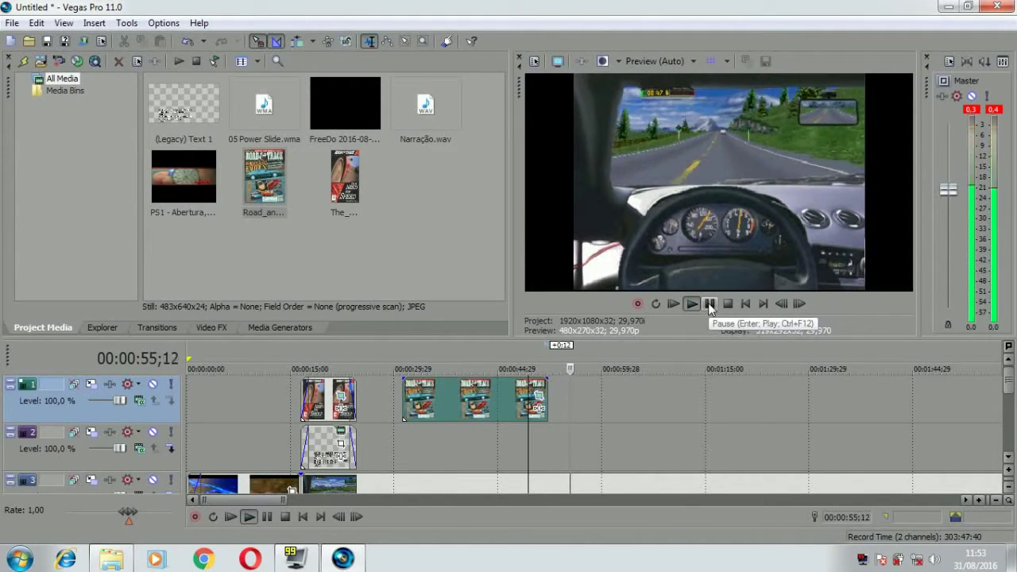
left_click(710, 305)
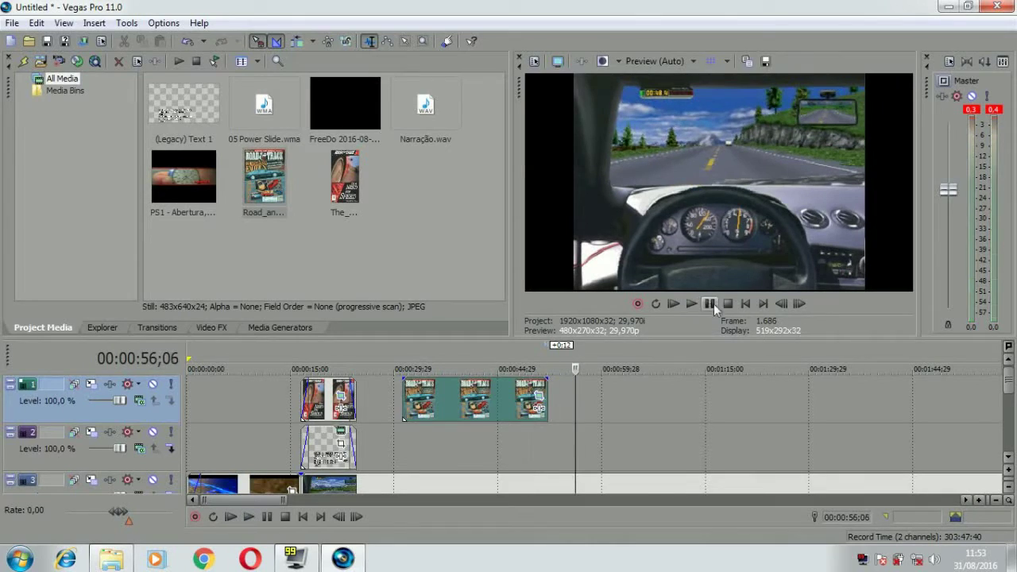
- Examine the narration waveform around 00:00:56;06 up close and play it to find the next cut point
left_click(1010, 460)
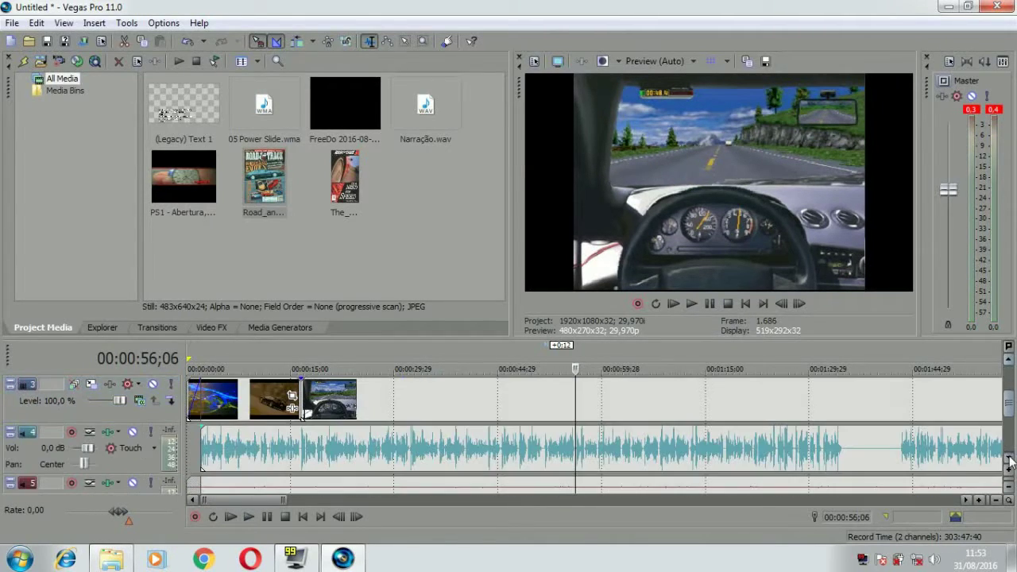
left_click(981, 501)
left_click(981, 501)
left_click(691, 303)
left_click(728, 303)
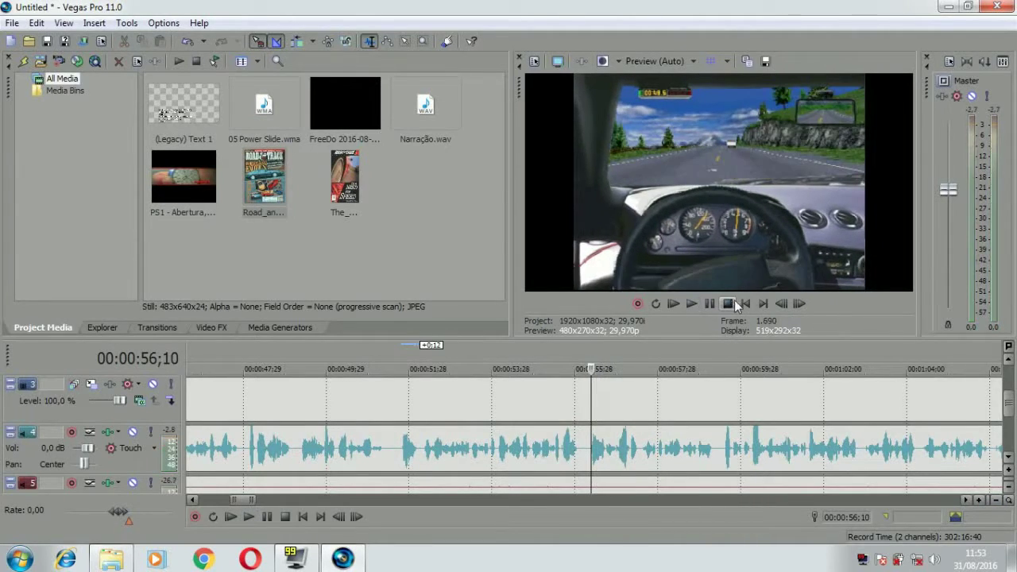
- Split the gameplay footage on track 3 at 00:00:56;09 and delete everything after the cut
left_click(1009, 367)
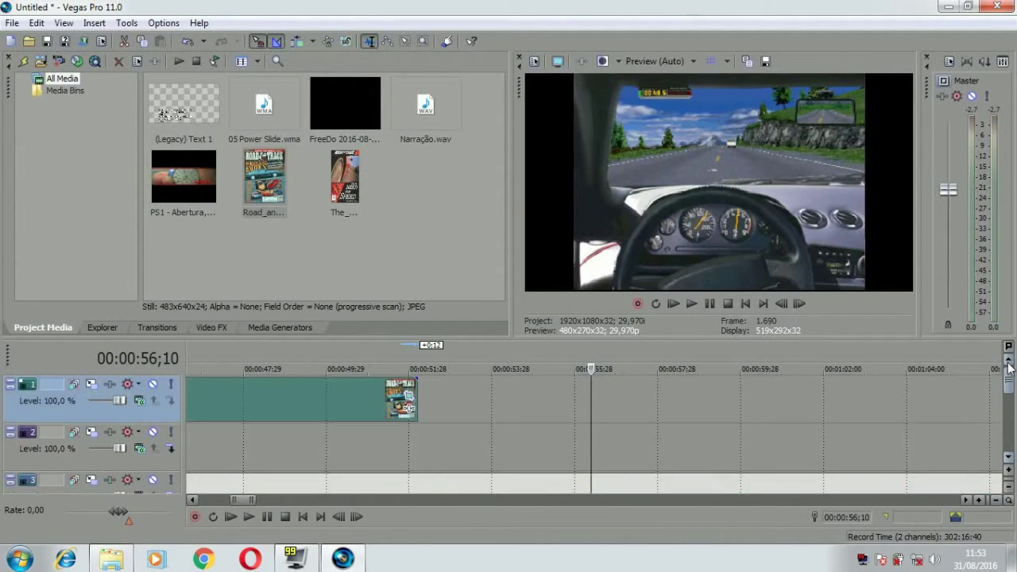
left_click(1009, 457)
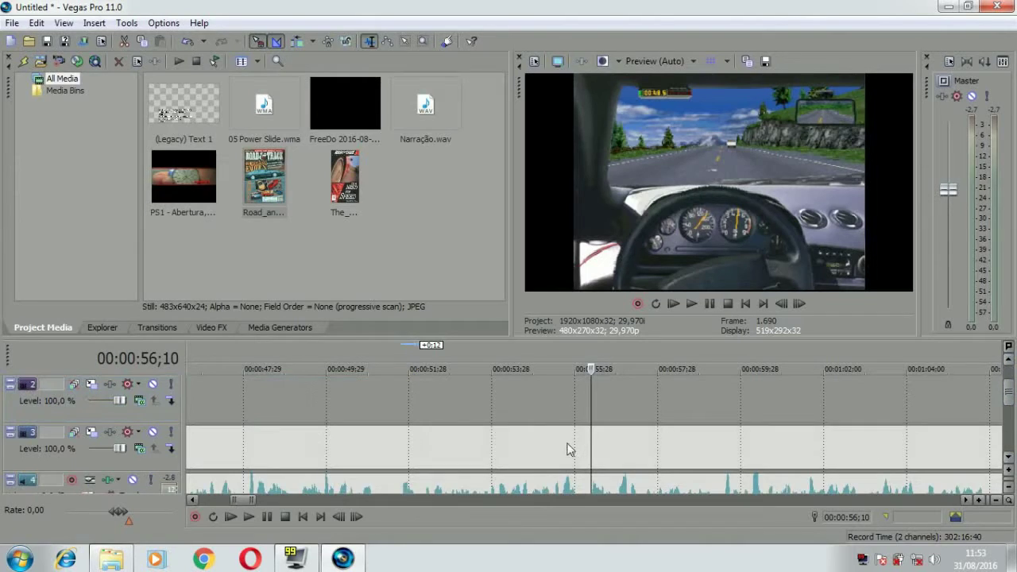
left_click(591, 449)
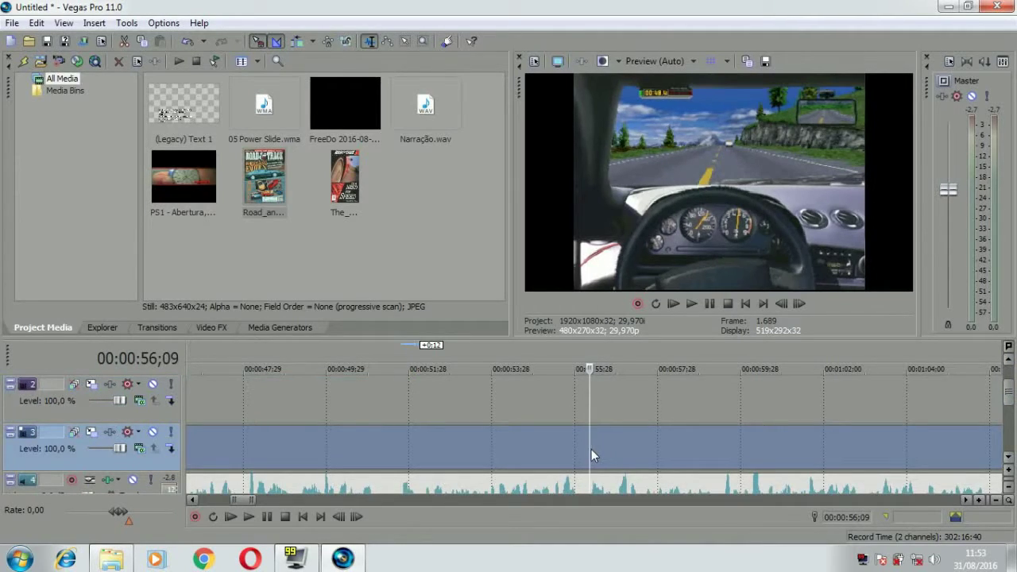
left_click(693, 303)
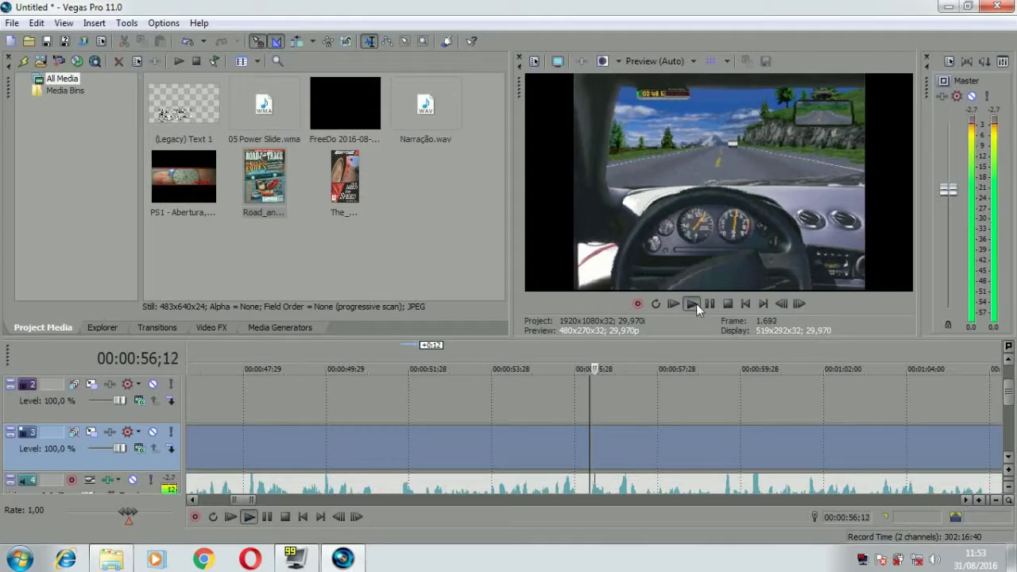
left_click(728, 304)
key("ctrl+z")
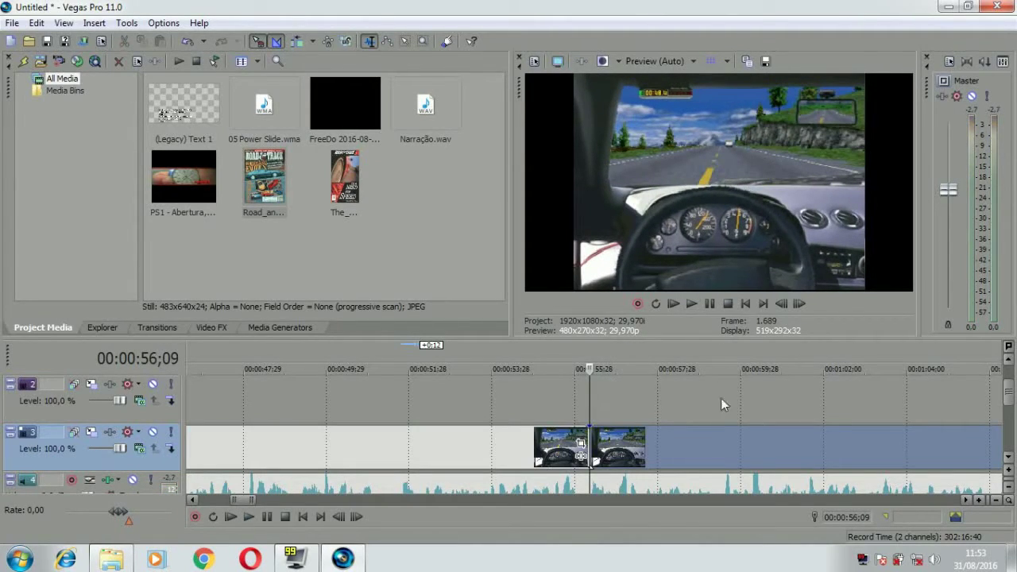
key("Delete")
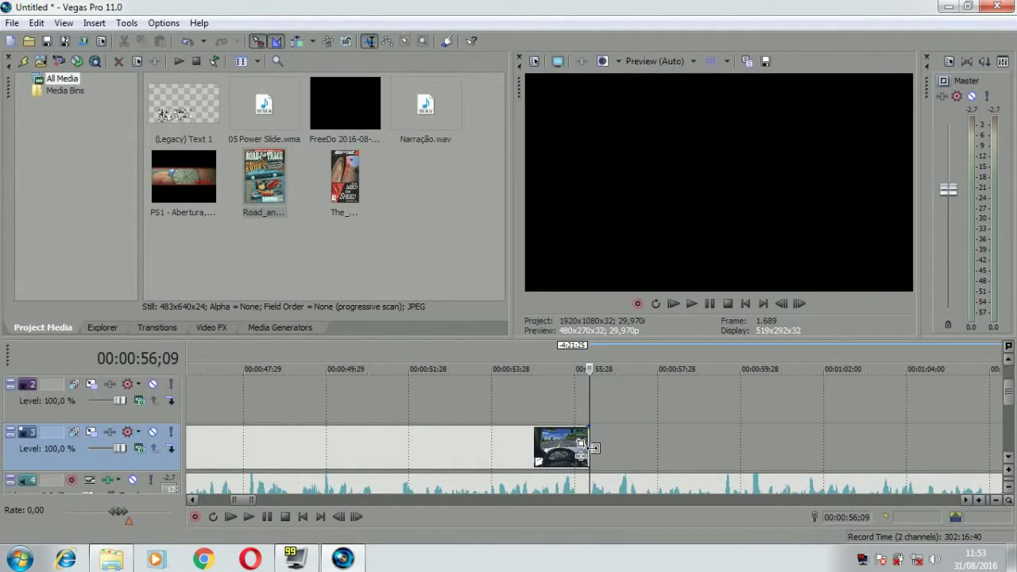
- Add the Need for Speed (NFS MS-DOS) gameplay video from the Vídeos library to track 3 at 00:00:56;09
left_click(1009, 458)
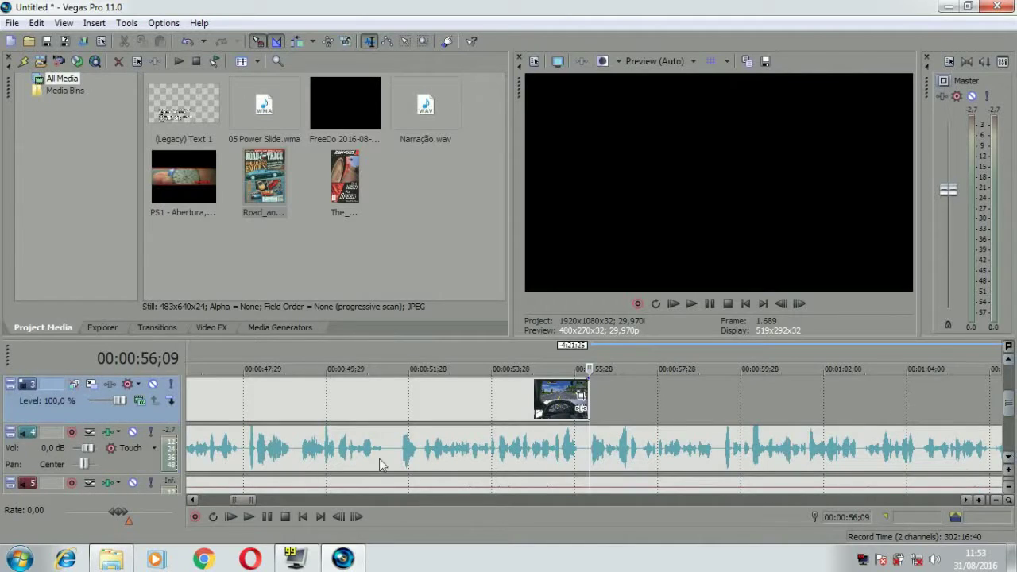
left_click(123, 559)
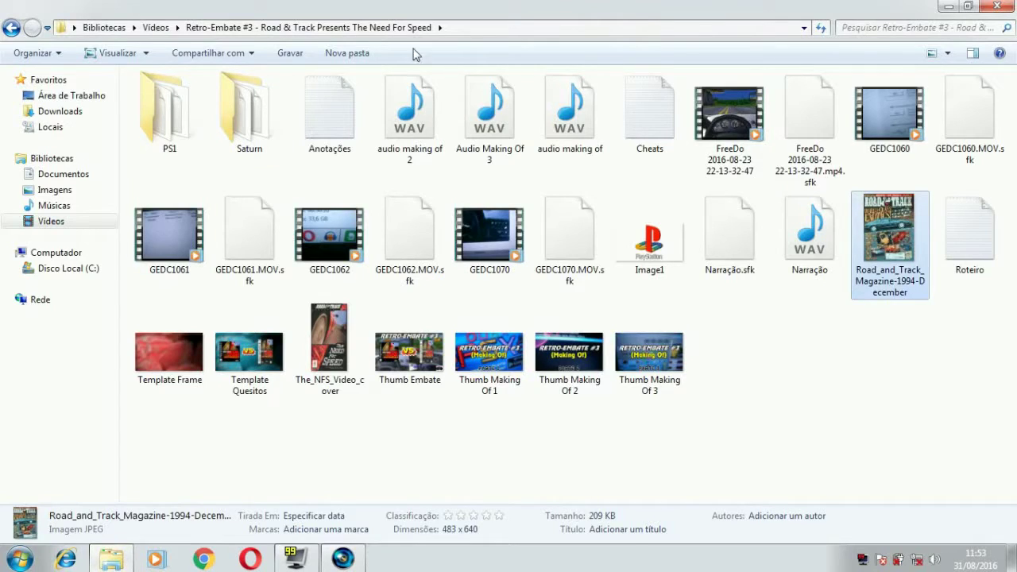
left_click(69, 228)
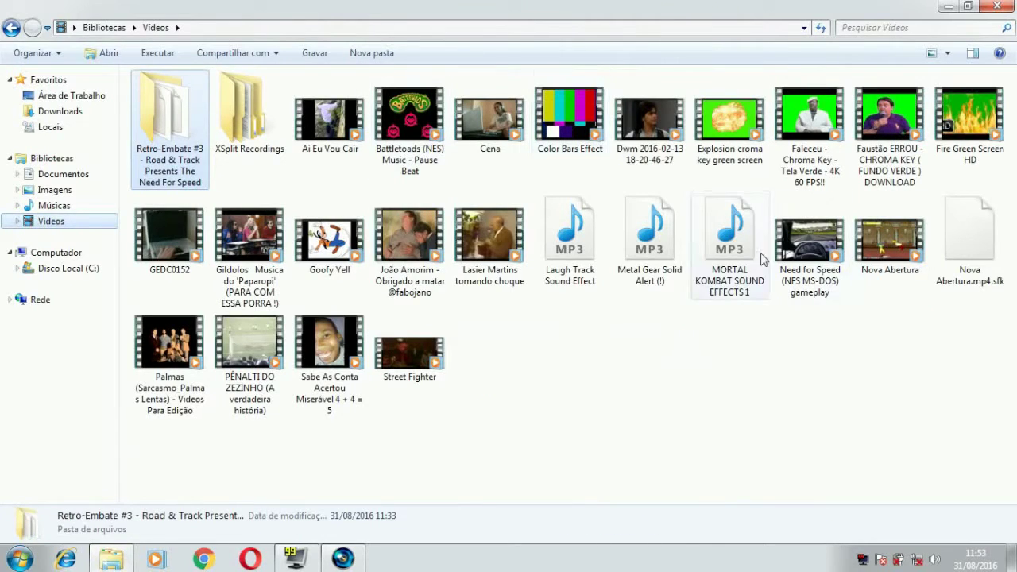
left_click_drag(826, 230, 598, 400)
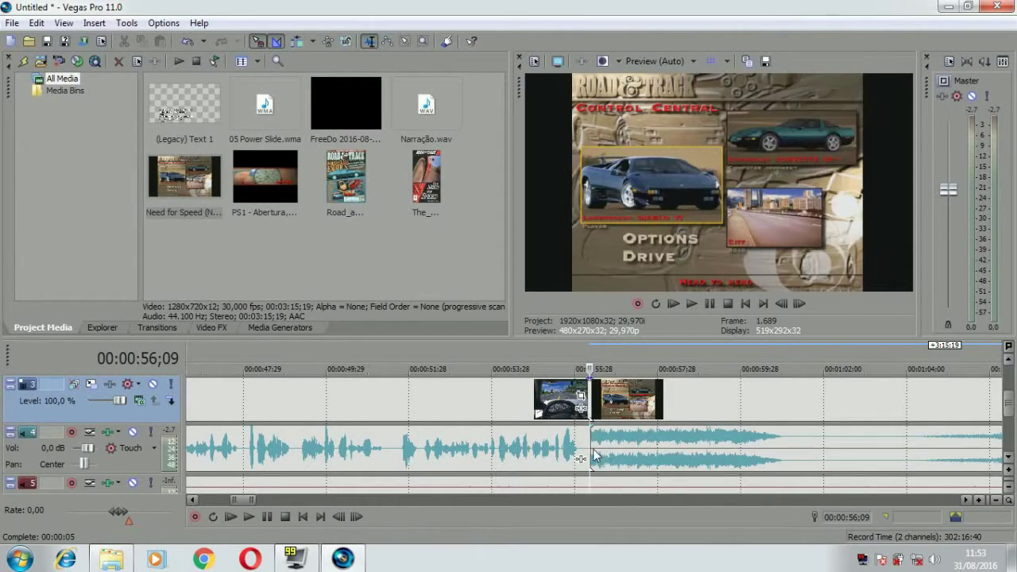
- Remove the new gameplay clip's audio from its group and delete it from track 4, keeping the video
right_click(592, 449)
mouse_move(712, 334)
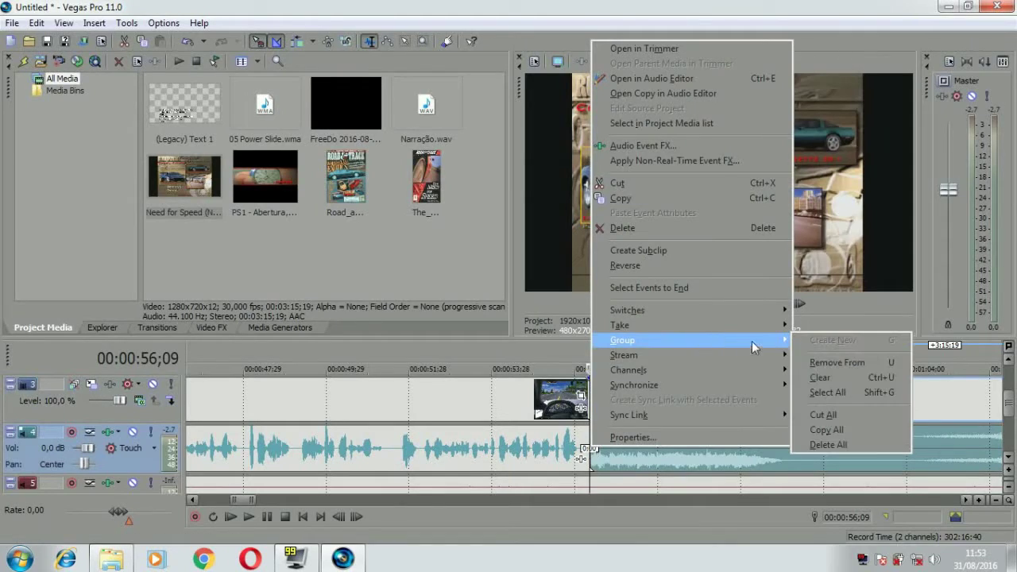
left_click(837, 362)
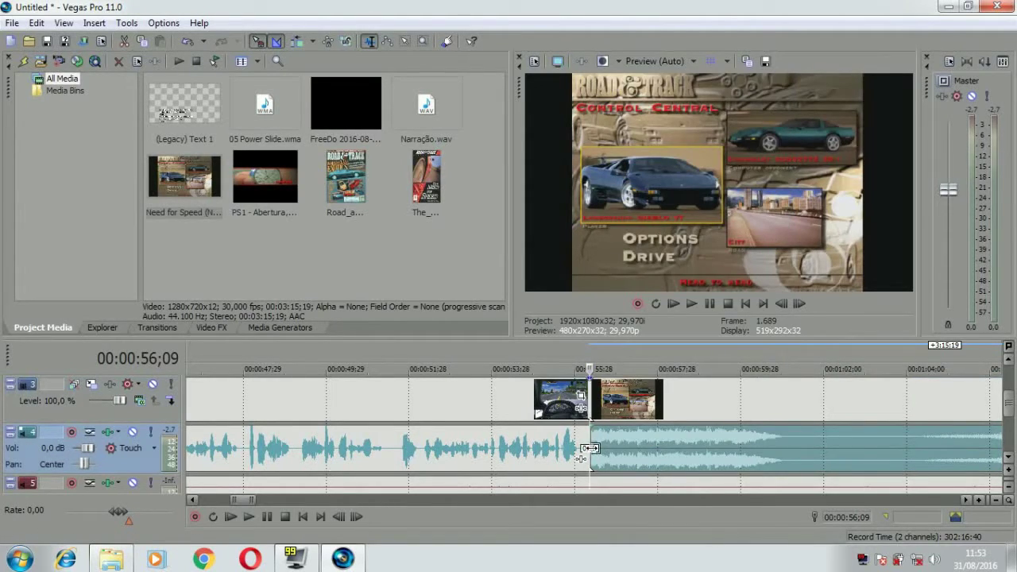
left_click(593, 448)
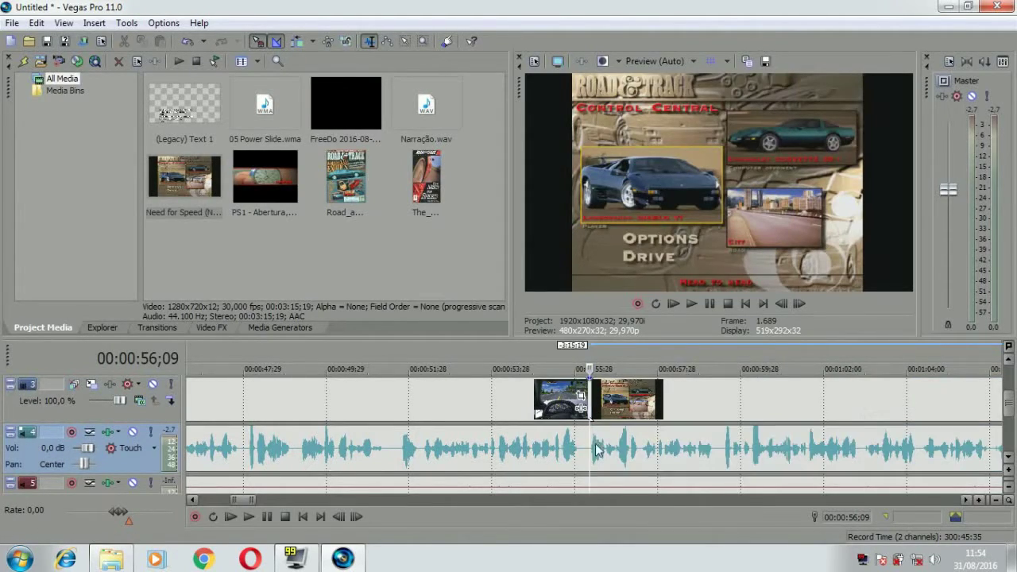
- Place the cursor at 00:01:58;23 in the Need for Speed gameplay event and disable resampling for the event
left_click(733, 404)
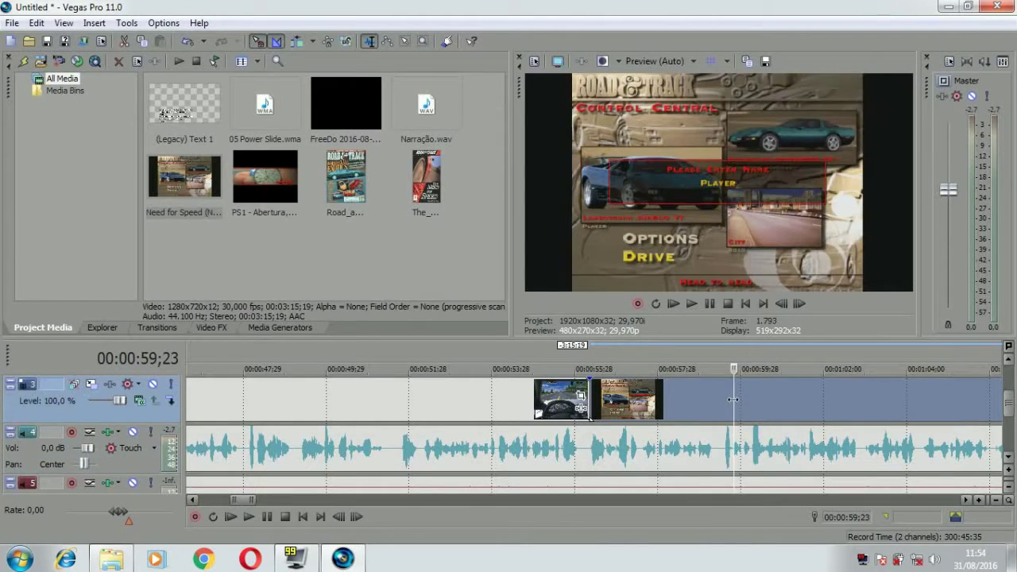
left_click(993, 500)
left_click(993, 501)
left_click(994, 501)
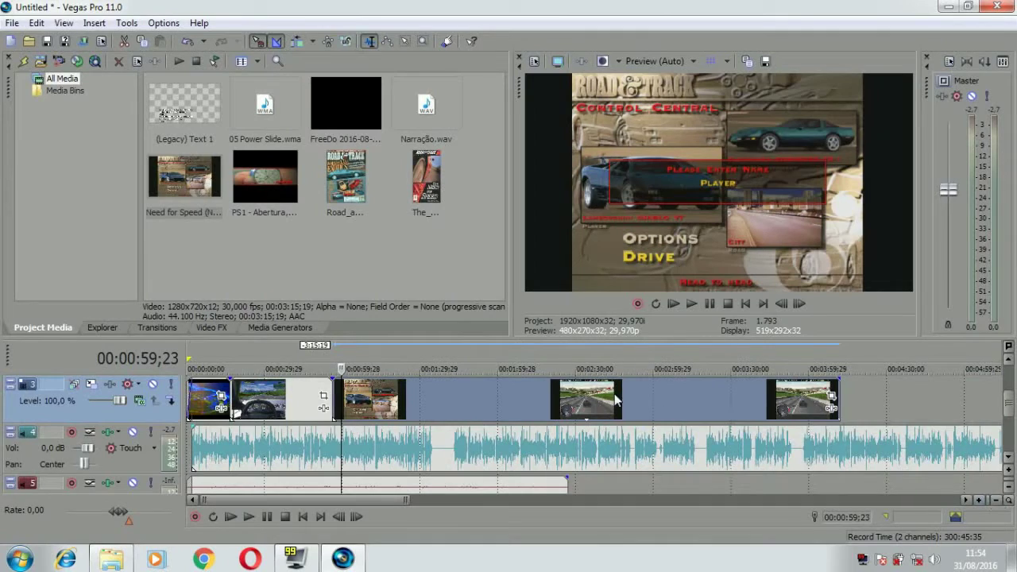
left_click(500, 398)
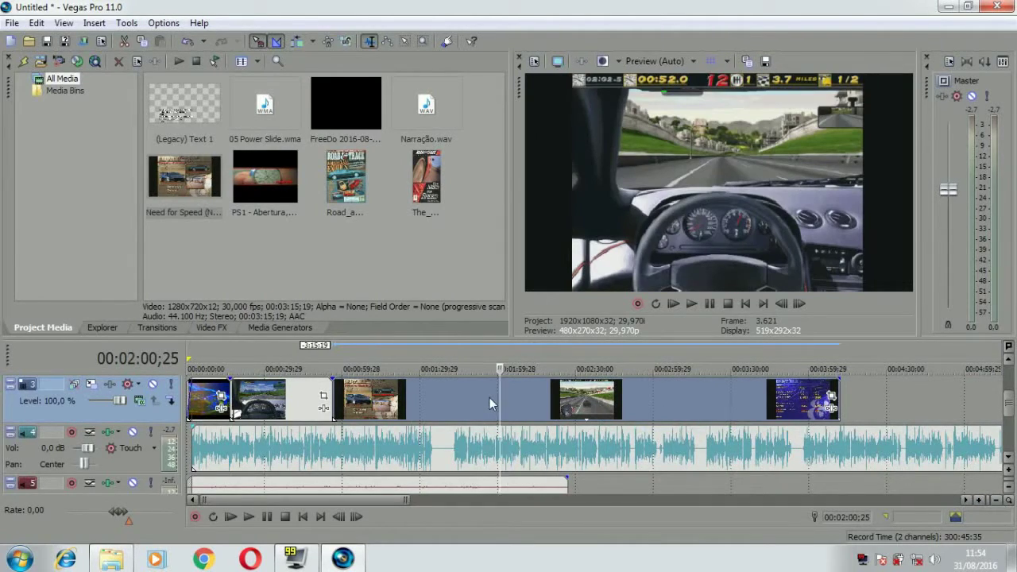
left_click(490, 397)
left_click(494, 398)
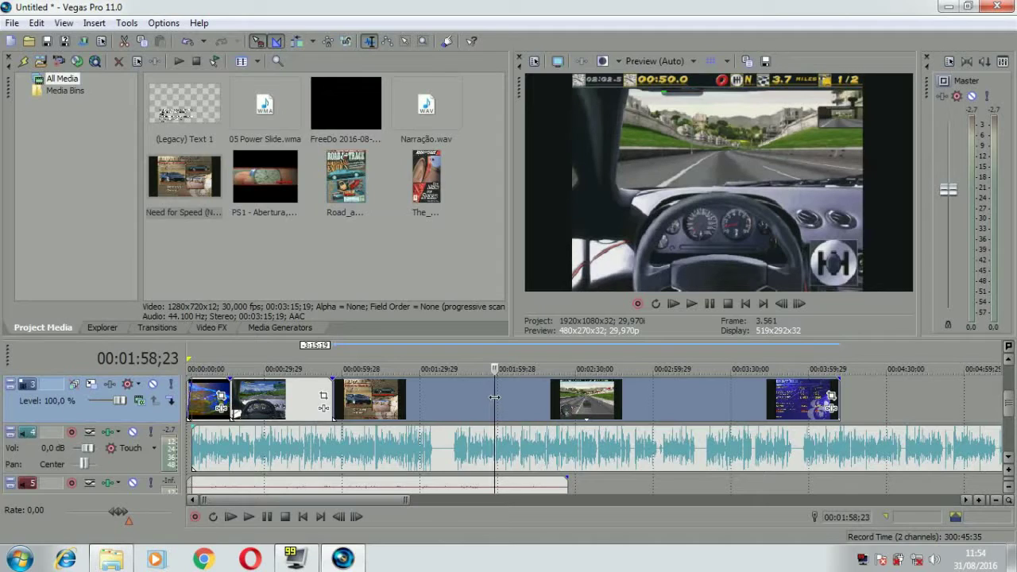
right_click(495, 397)
mouse_move(528, 401)
mouse_move(681, 422)
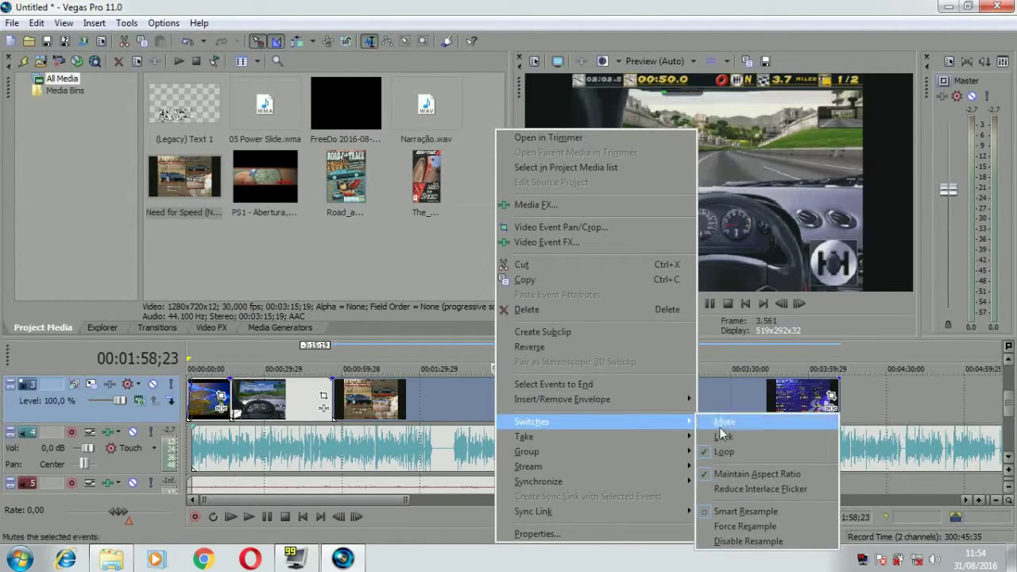
left_click(778, 547)
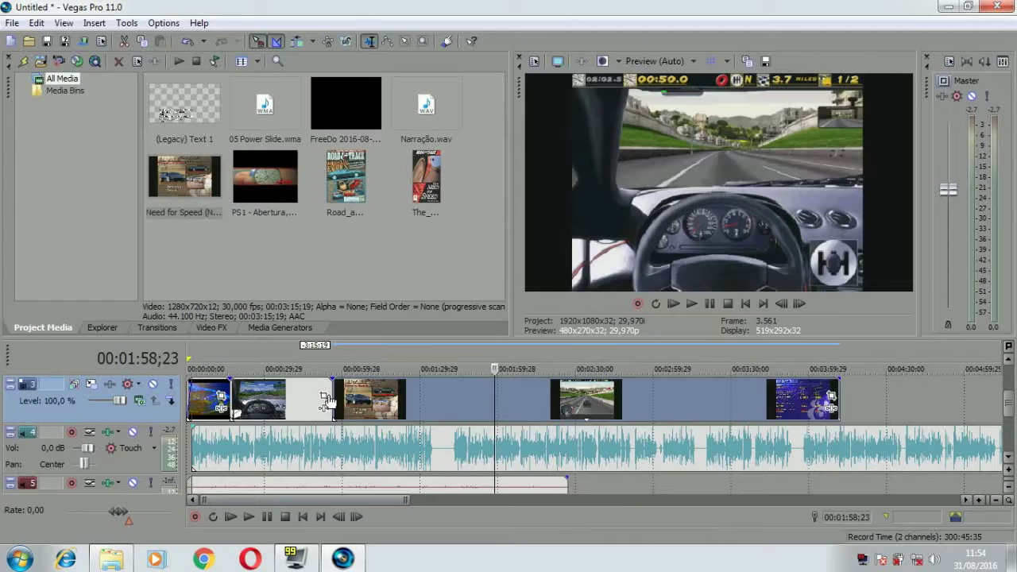
- Trim the start of the Need for Speed gameplay event to 00:01:58;23 and play from there
left_click_drag(330, 395, 496, 393)
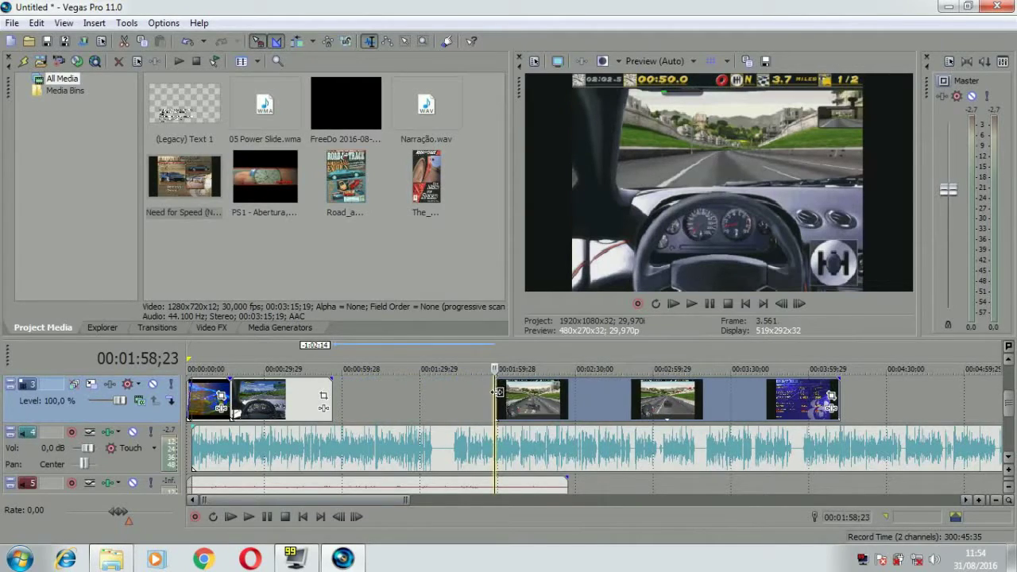
left_click(694, 303)
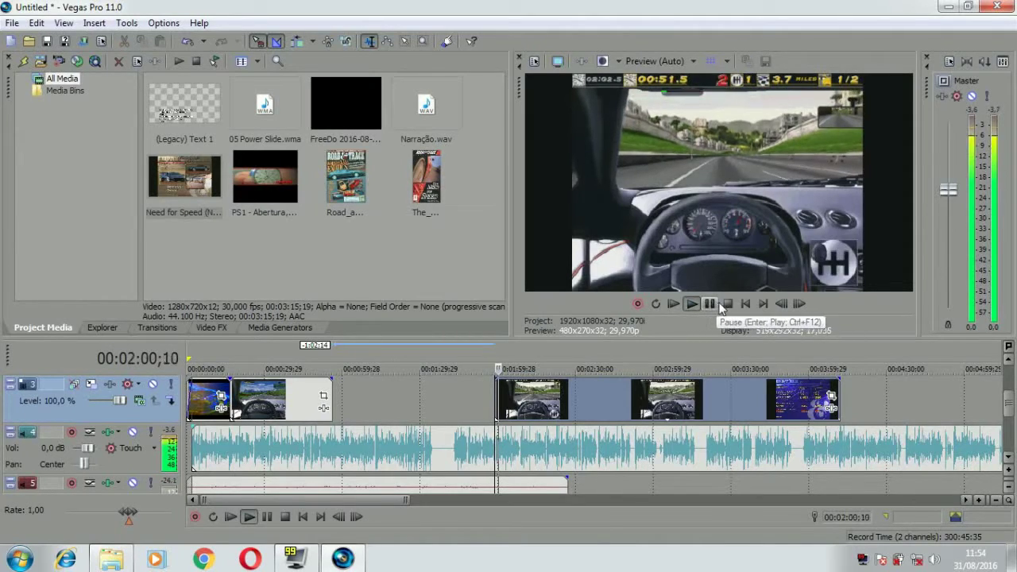
left_click(726, 305)
- Trim the Need for Speed event's start to about 00:02:49;24 and move it against the previous footage's end at 00:00:56;09
left_click(608, 398)
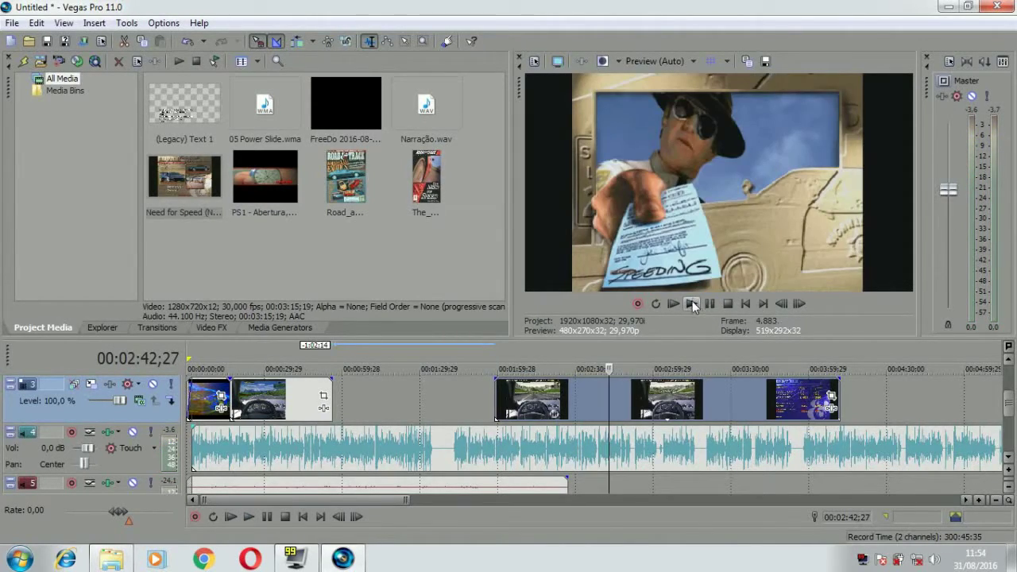
left_click(627, 398)
left_click(692, 304)
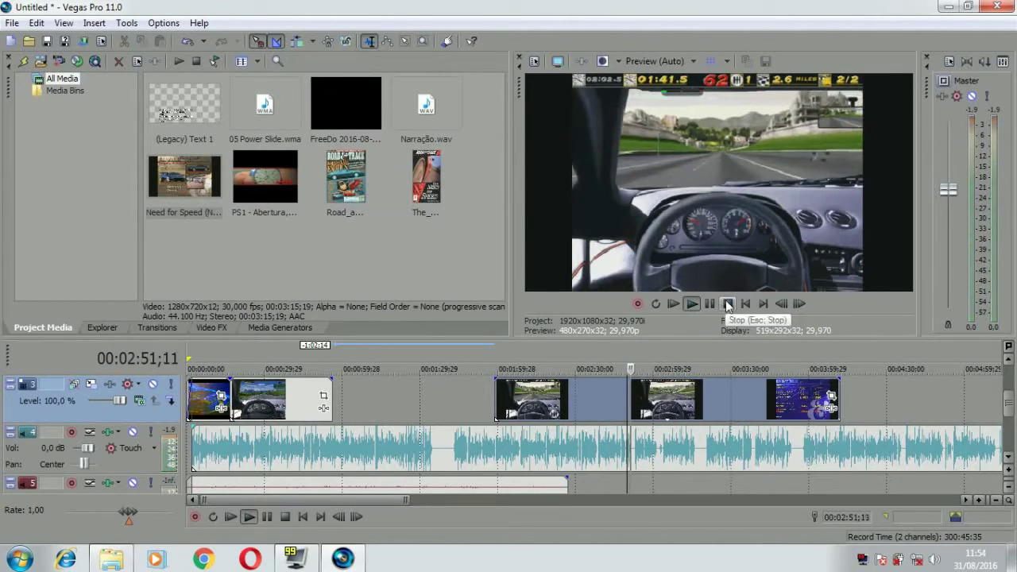
left_click(728, 304)
left_click_drag(501, 401, 354, 400)
left_click(332, 391)
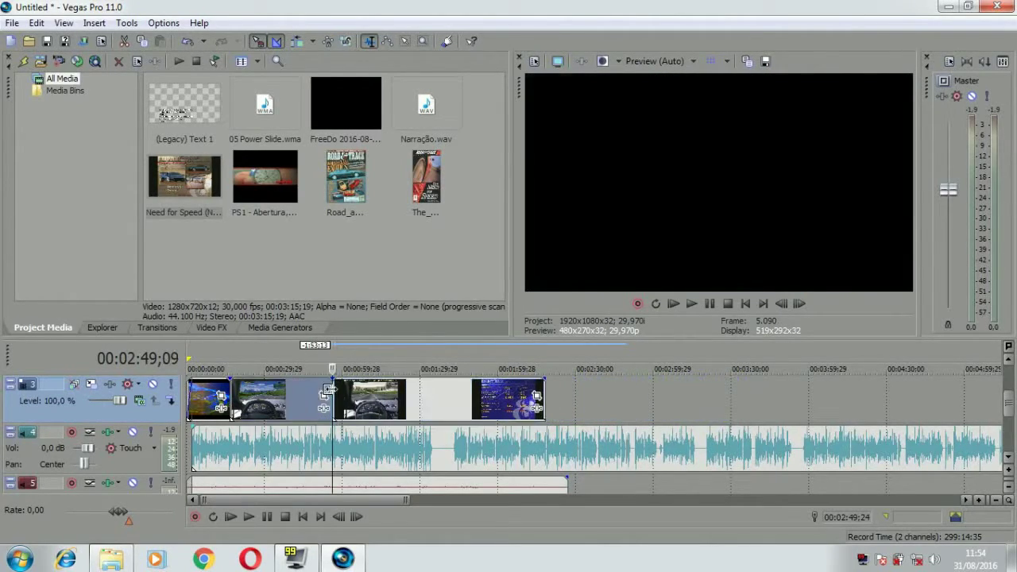
left_click(692, 305)
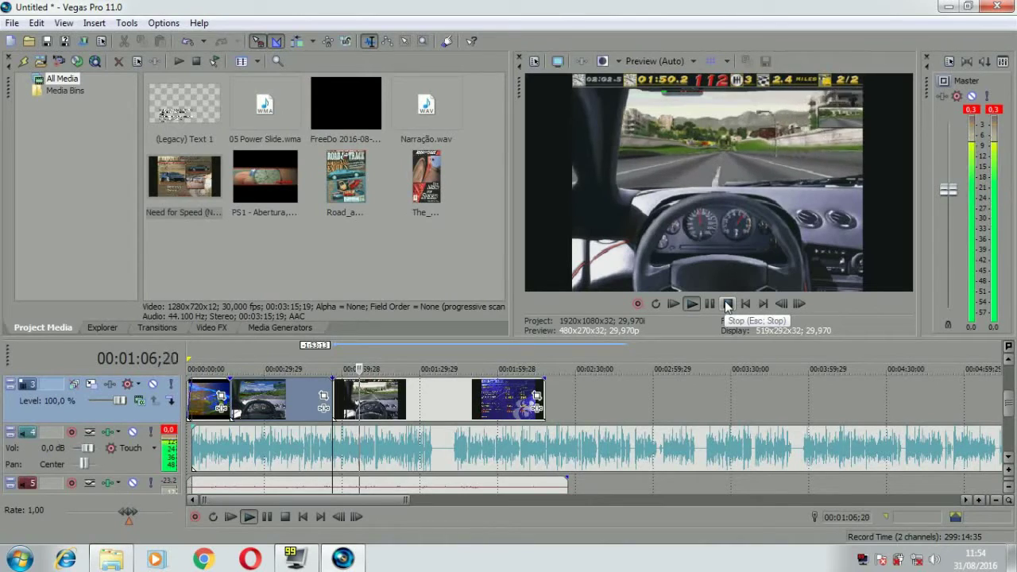
left_click(728, 305)
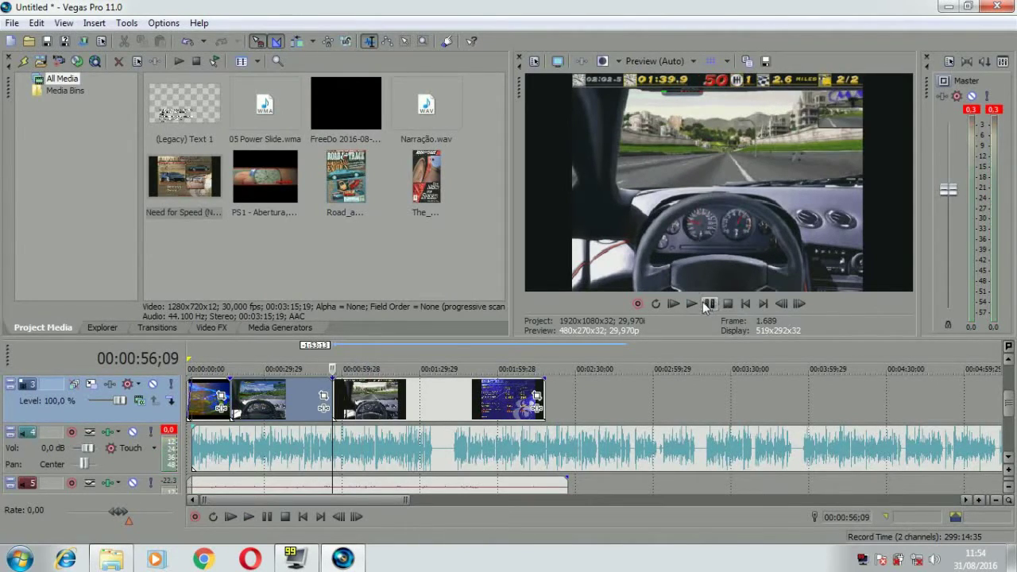